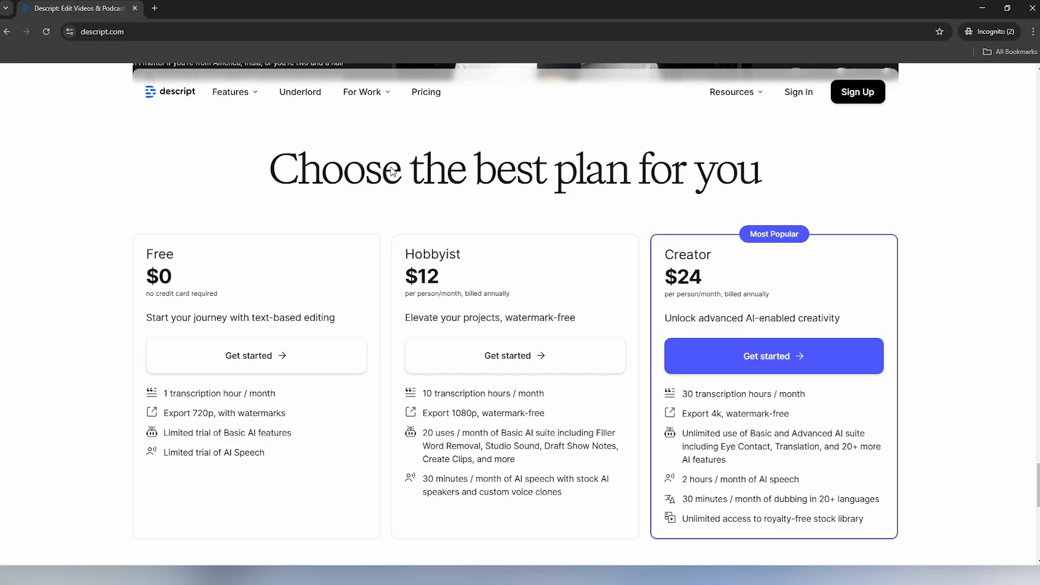
pyautogui.scroll(15, 393, 172)
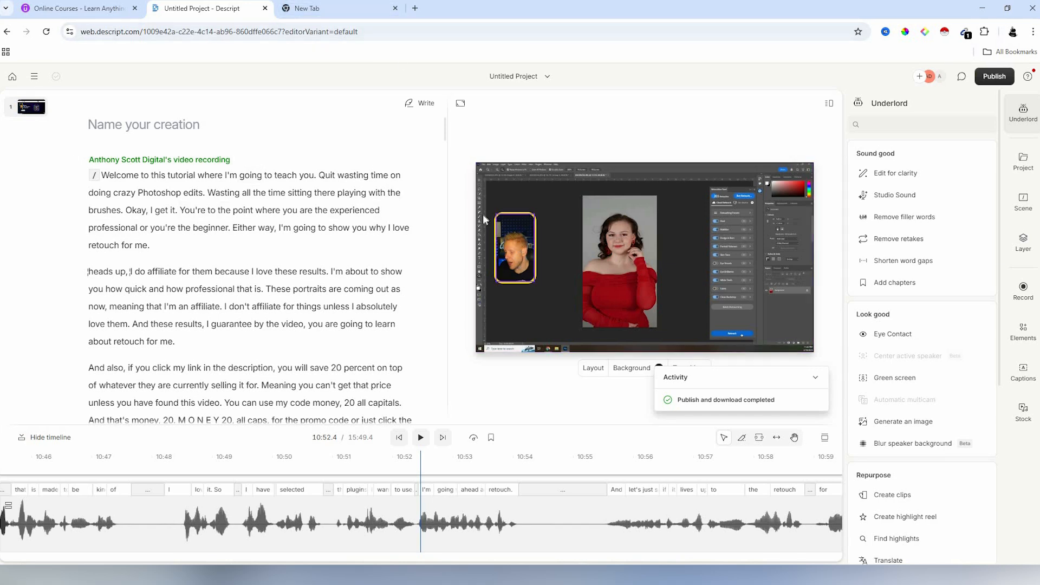
# - Select the webcam overlay in the video preview and look at its available frame shapes
pyautogui.click(501, 220)
pyautogui.click(427, 205)
pyautogui.click(437, 201)
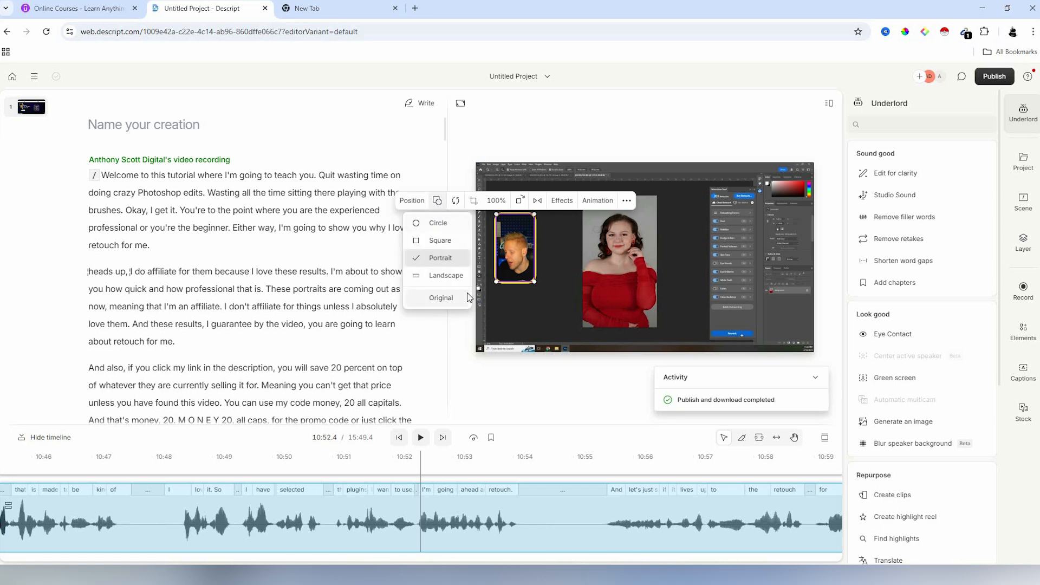
pyautogui.click(470, 298)
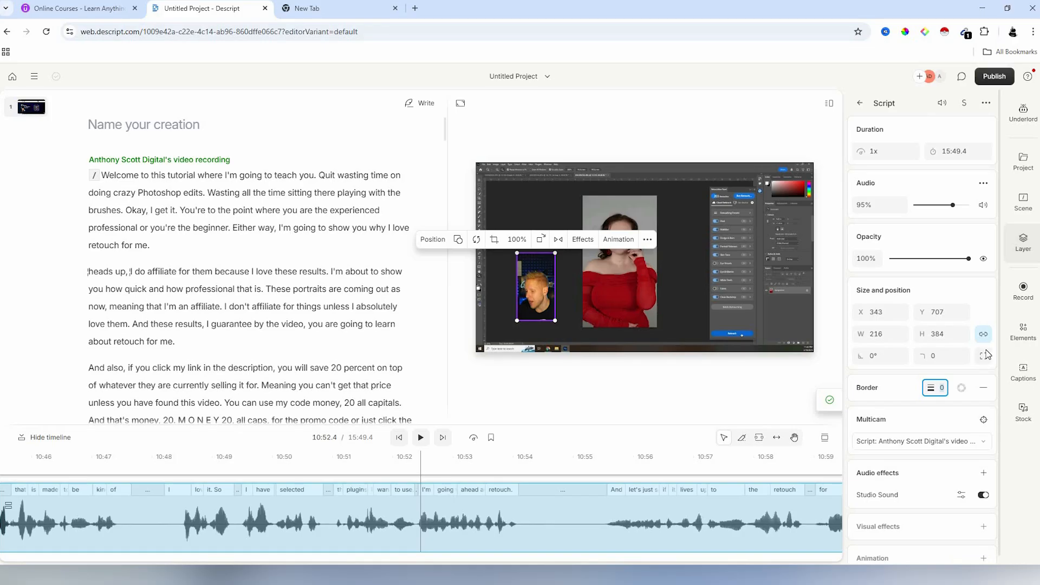
# - Give the webcam overlay a yellow border (ffee00) with a width of 15
pyautogui.write('15')
pyautogui.click(961, 387)
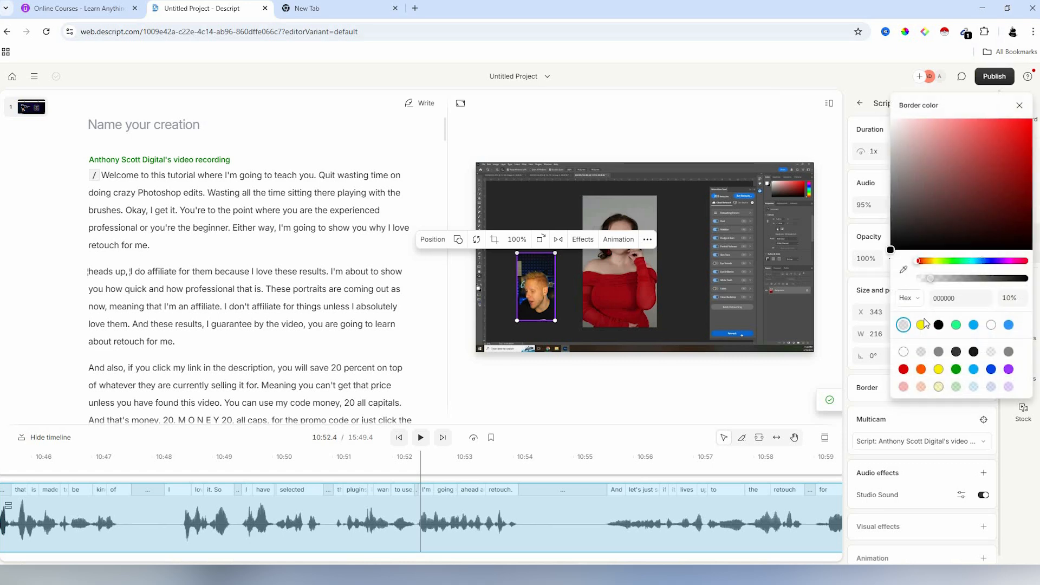
pyautogui.click(922, 325)
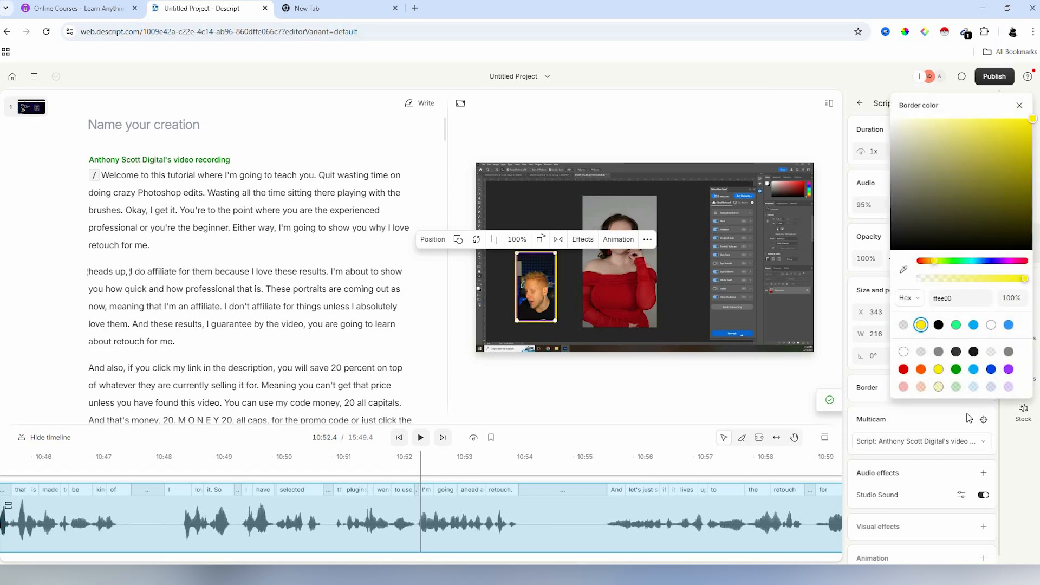
# - Set the webcam overlay's corner radius to 20
pyautogui.click(870, 376)
pyautogui.click(933, 357)
pyautogui.write('20')
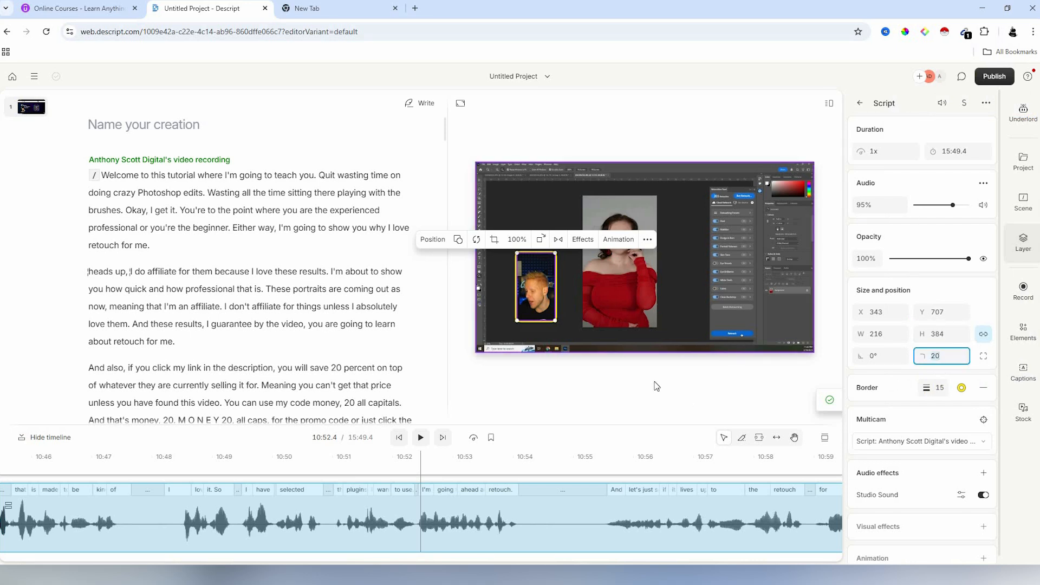
pyautogui.click(534, 256)
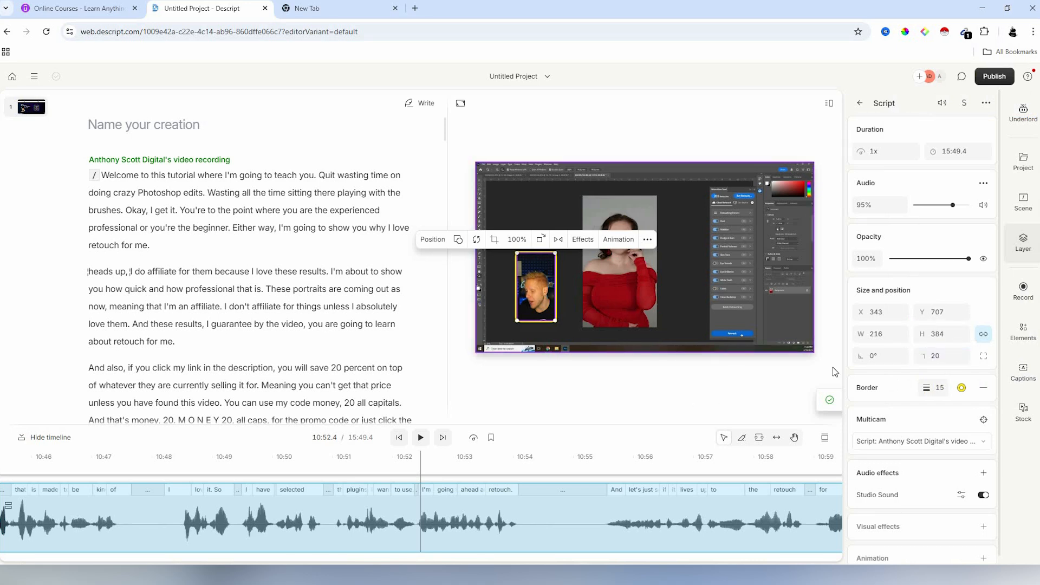
# - Round the webcam overlay's corners further to a radius of about 74
pyautogui.moveTo(935, 360)
pyautogui.mouseDown()
pyautogui.moveTo(969, 363)
pyautogui.moveTo(932, 357)
pyautogui.mouseUp()
pyautogui.click(934, 359)
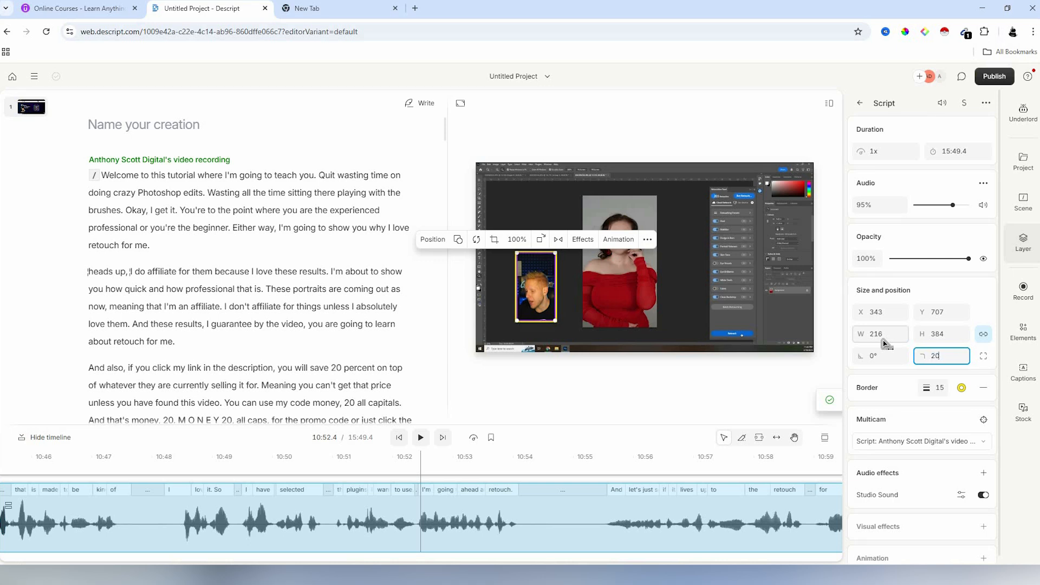
pyautogui.doubleClick(943, 356)
pyautogui.moveTo(927, 354); pyautogui.dragTo(954, 401)
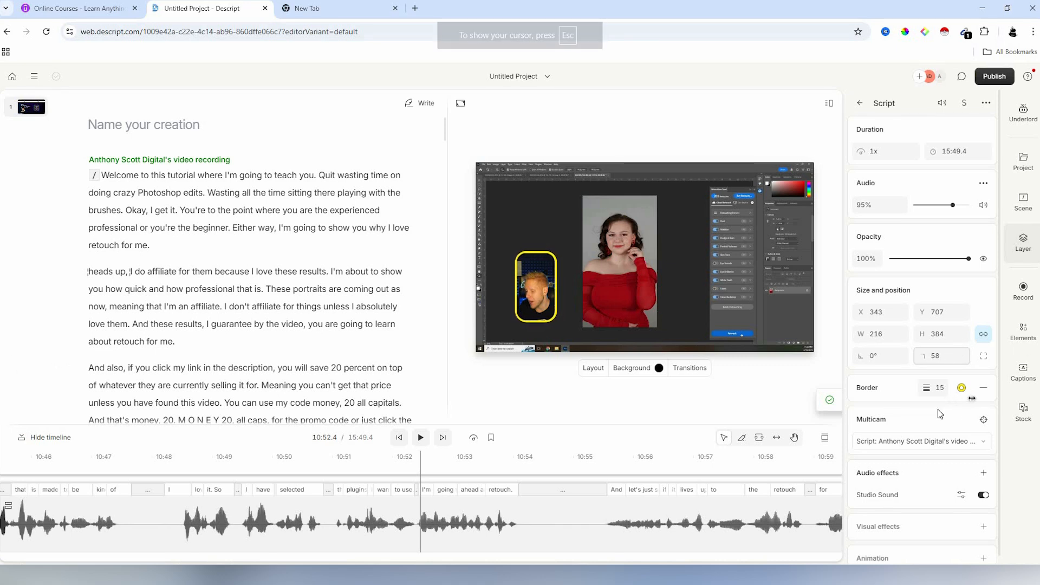
# - Change the webcam overlay's border color to the green preset (1eff88)
pyautogui.click(960, 388)
pyautogui.click(956, 325)
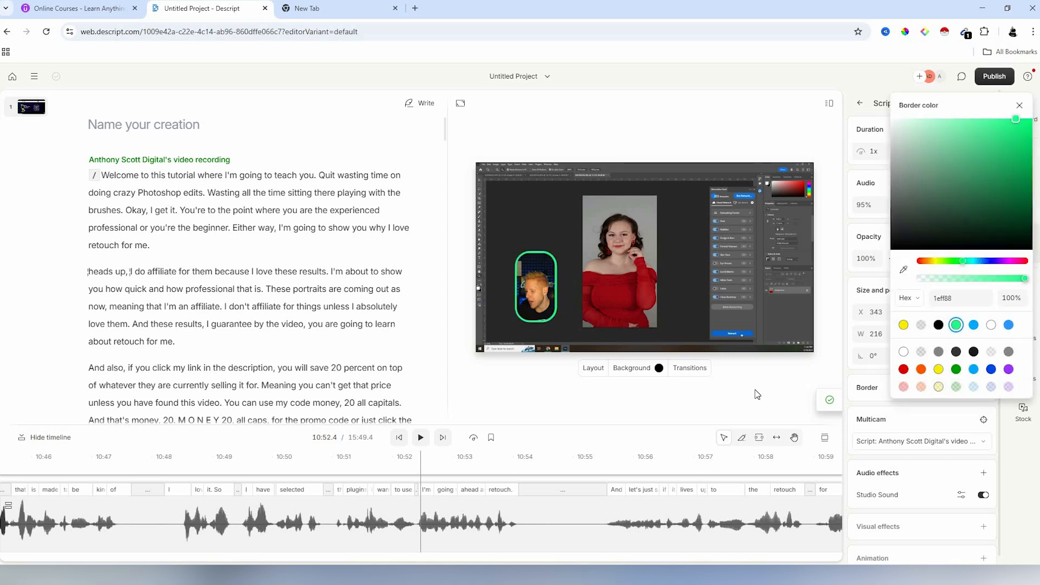
pyautogui.click(834, 396)
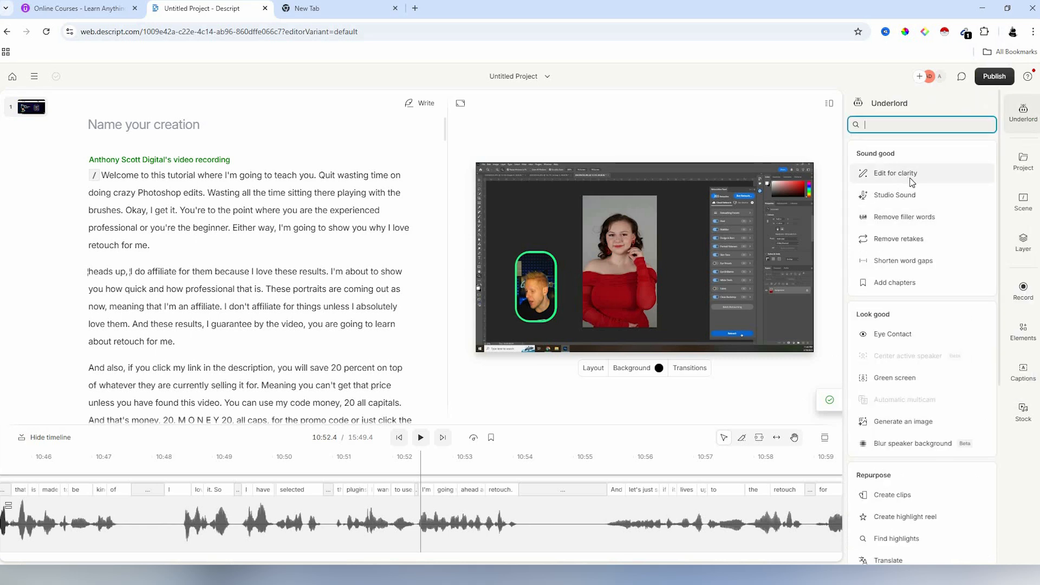
# - Run Edit for clarity on the script at low intensity with AI speech off
pyautogui.click(910, 182)
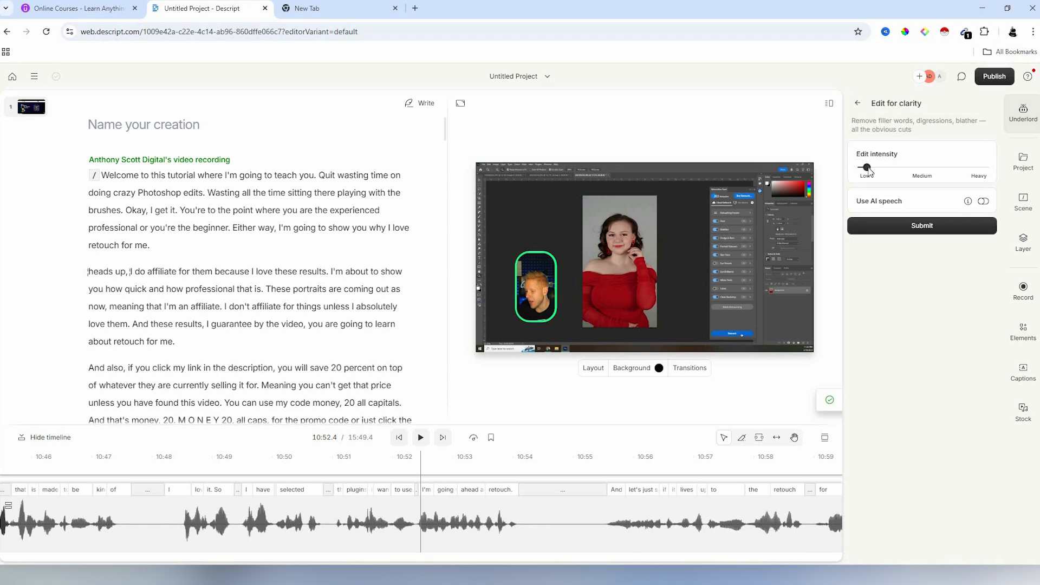
pyautogui.click(912, 230)
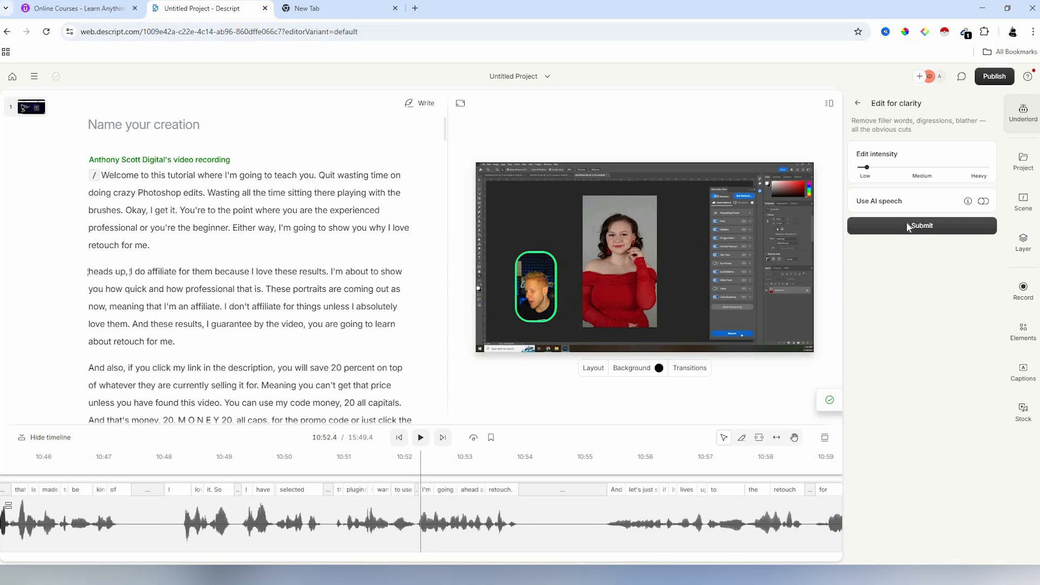
pyautogui.click(907, 226)
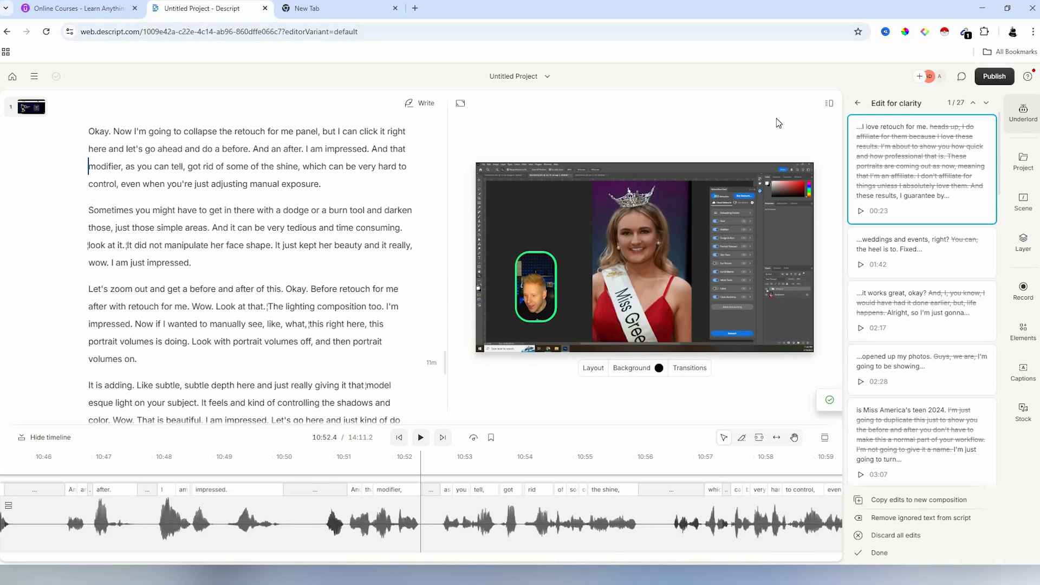
# - Review the suggested clarity cuts, accept the first two, and remove the ignored text from the script
pyautogui.moveTo(923, 213)
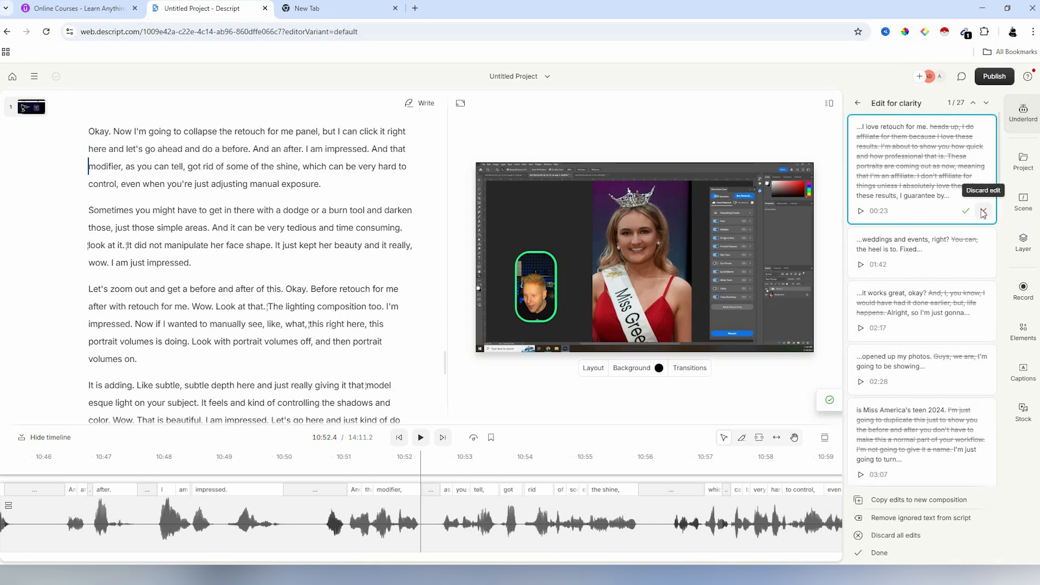
pyautogui.moveTo(955, 302)
pyautogui.scroll(-2, 968, 302)
pyautogui.moveTo(938, 354)
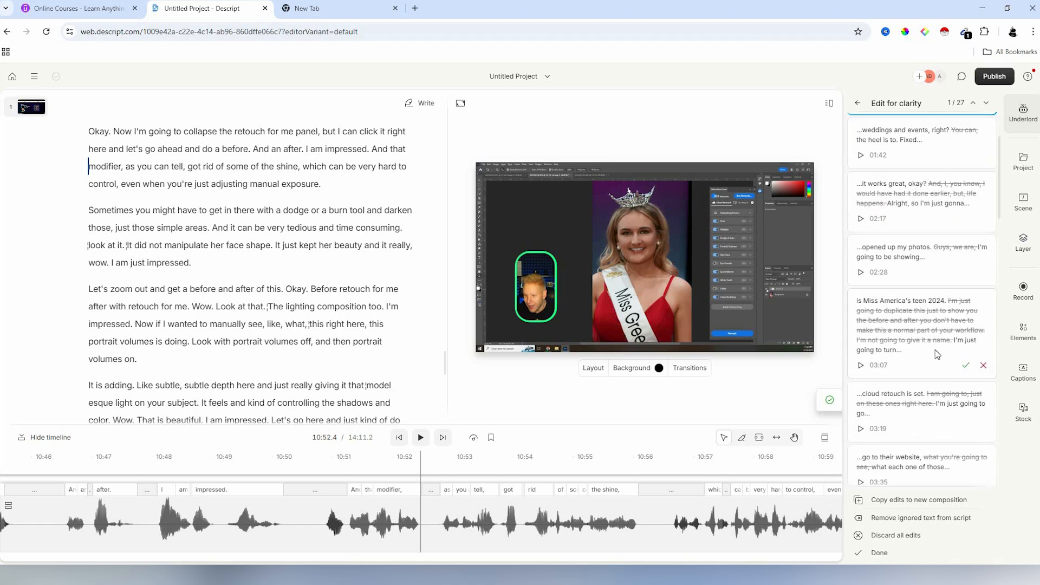
pyautogui.scroll(-7, 958, 305)
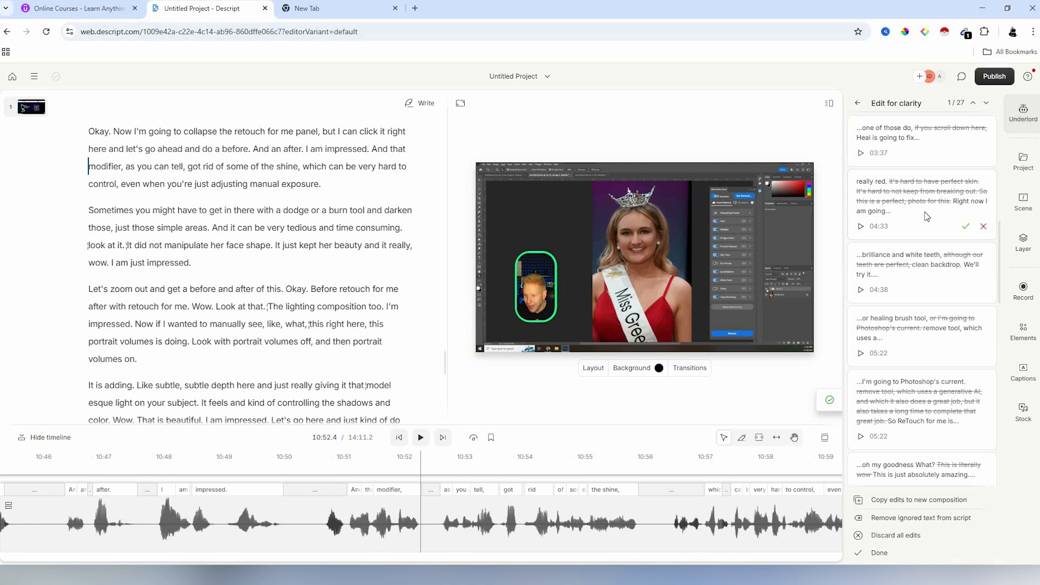
pyautogui.scroll(10, 946, 218)
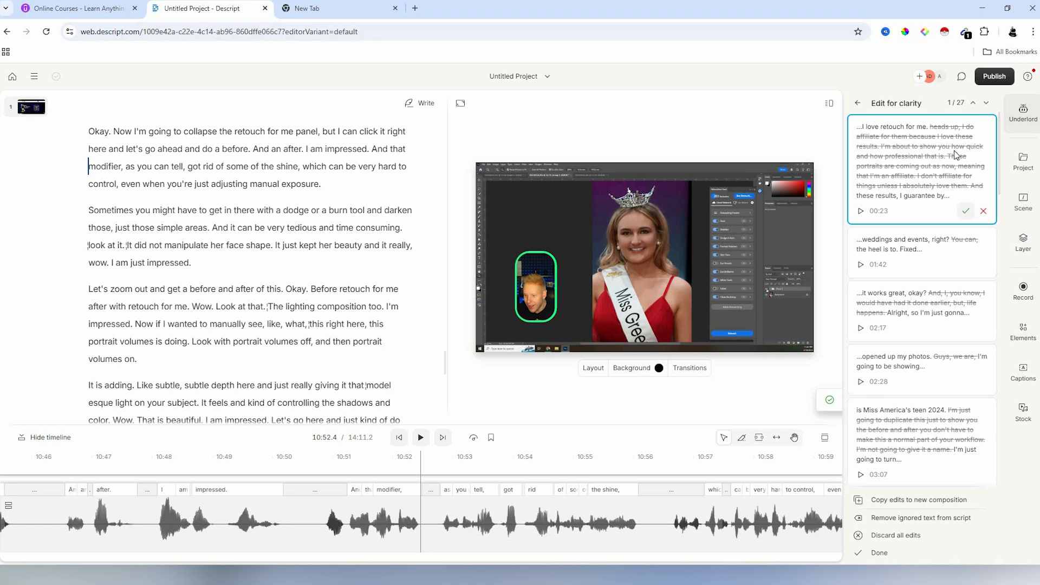
pyautogui.click(966, 210)
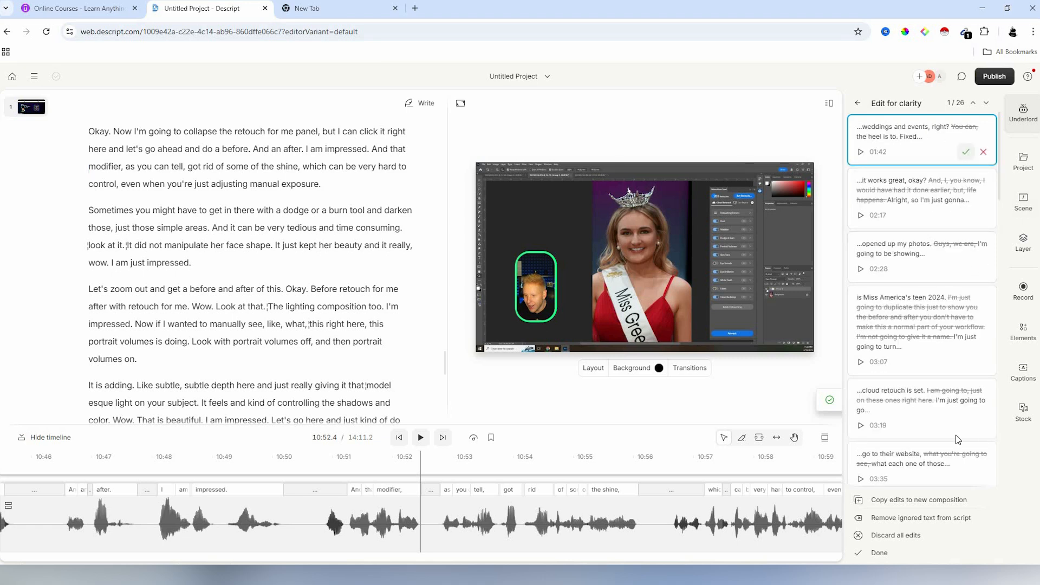
pyautogui.click(966, 152)
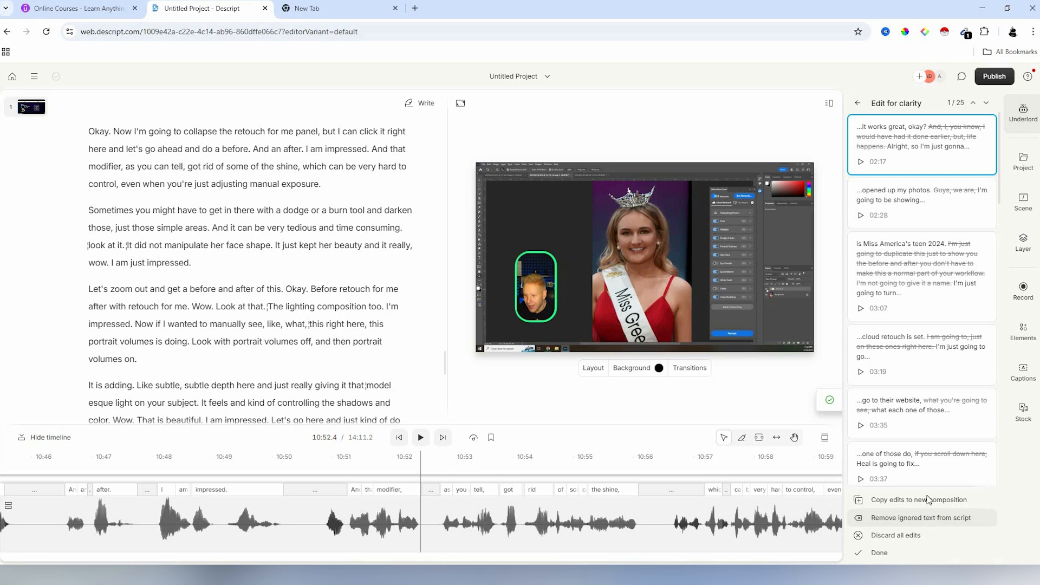
pyautogui.click(928, 518)
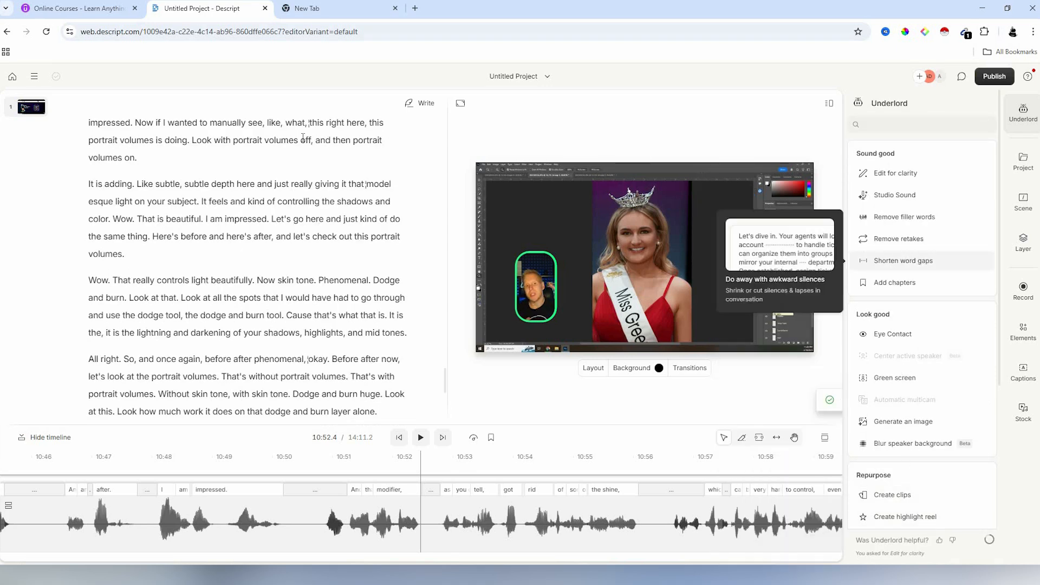
# - Select the word "just" in the script to view its editing options, and clear the selection
pyautogui.doubleClick(282, 184)
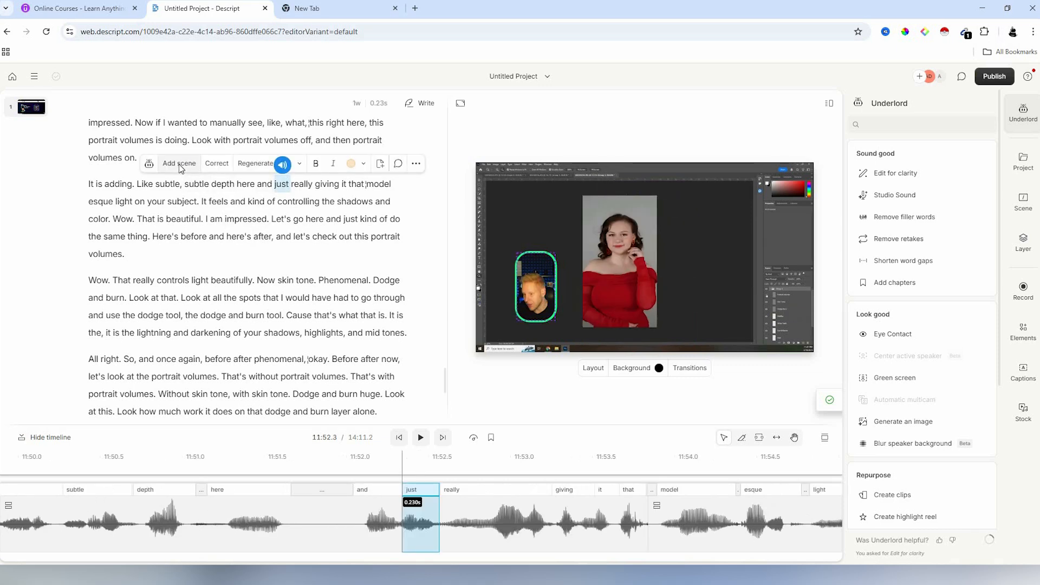
pyautogui.click(552, 132)
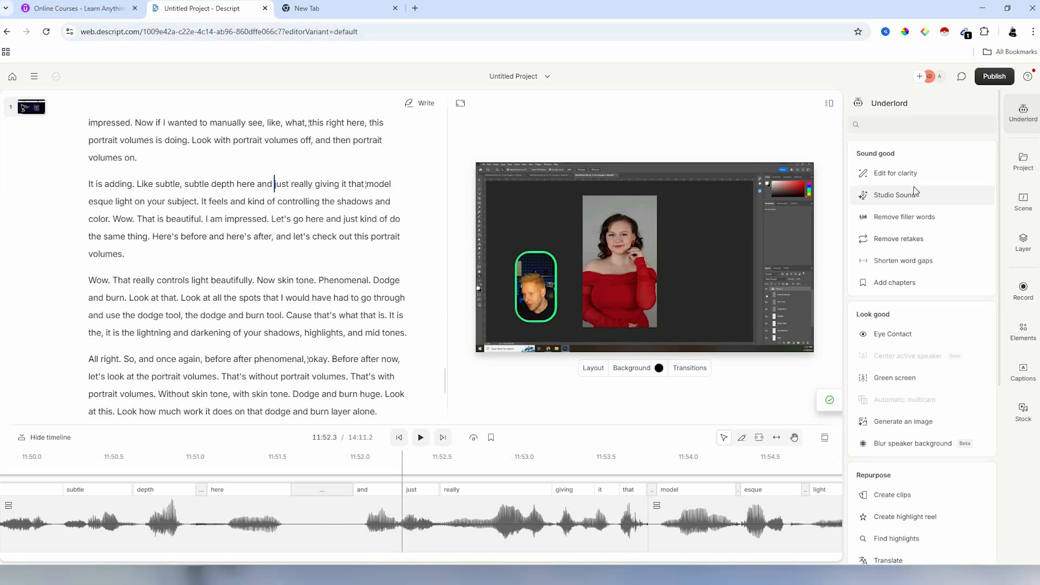
# - Show the Studio Sound settings of the webcam layer and set the layer's audio level to 100%
pyautogui.click(894, 195)
pyautogui.moveTo(953, 206); pyautogui.dragTo(968, 206)
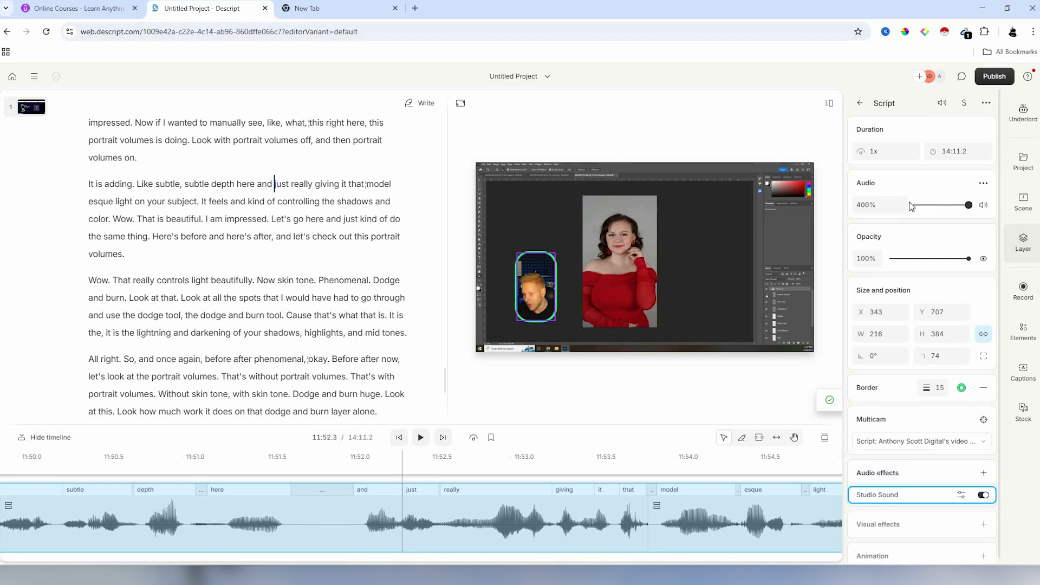
pyautogui.click(861, 206)
pyautogui.write('1')
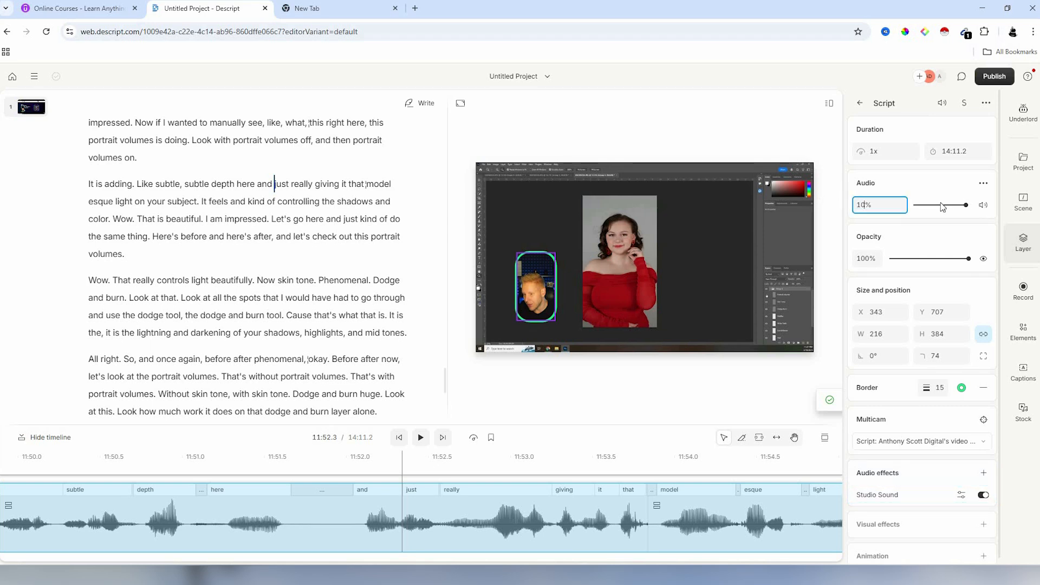
pyautogui.write('00')
pyautogui.press('Return')
pyautogui.click(1028, 241)
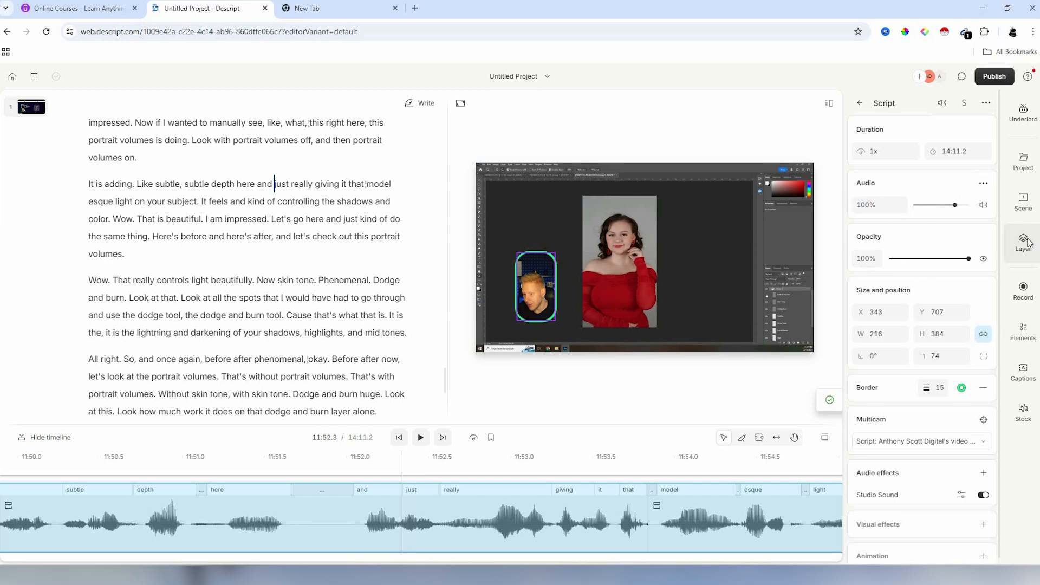
# - Return to the Studio Sound settings and look at the layer's advanced audio options
pyautogui.click(1024, 112)
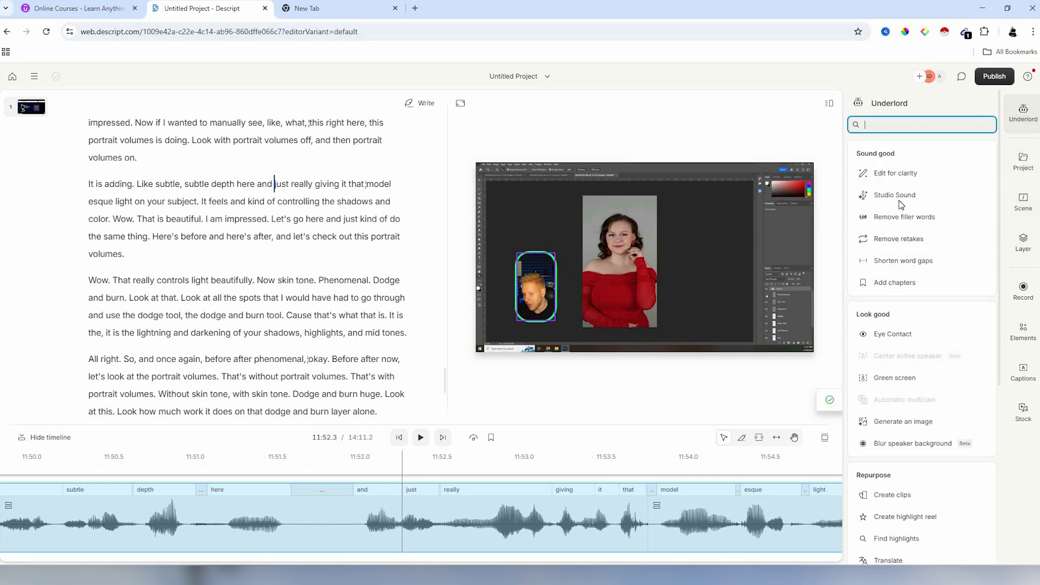
pyautogui.click(976, 193)
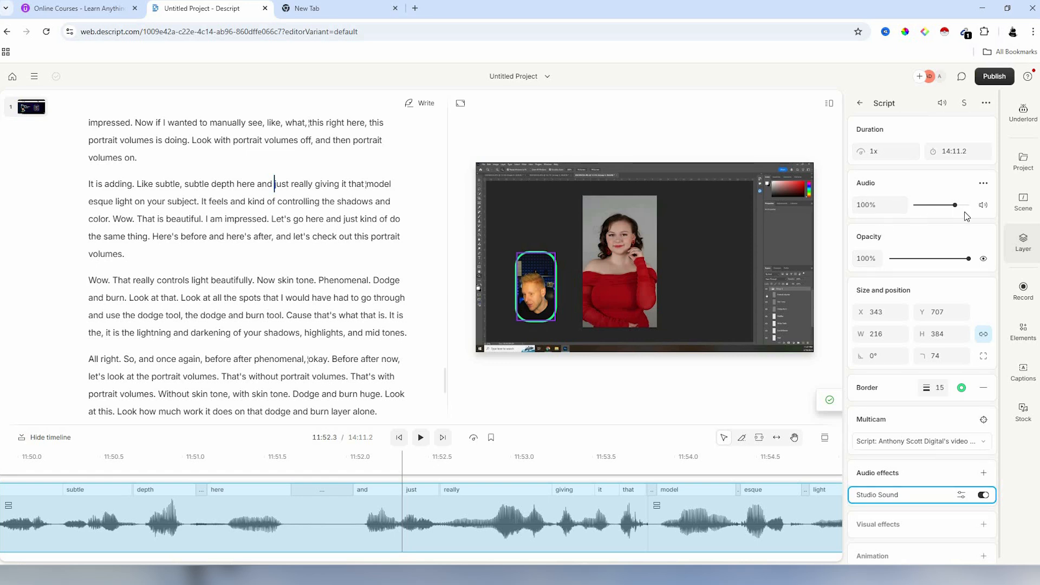
pyautogui.click(983, 183)
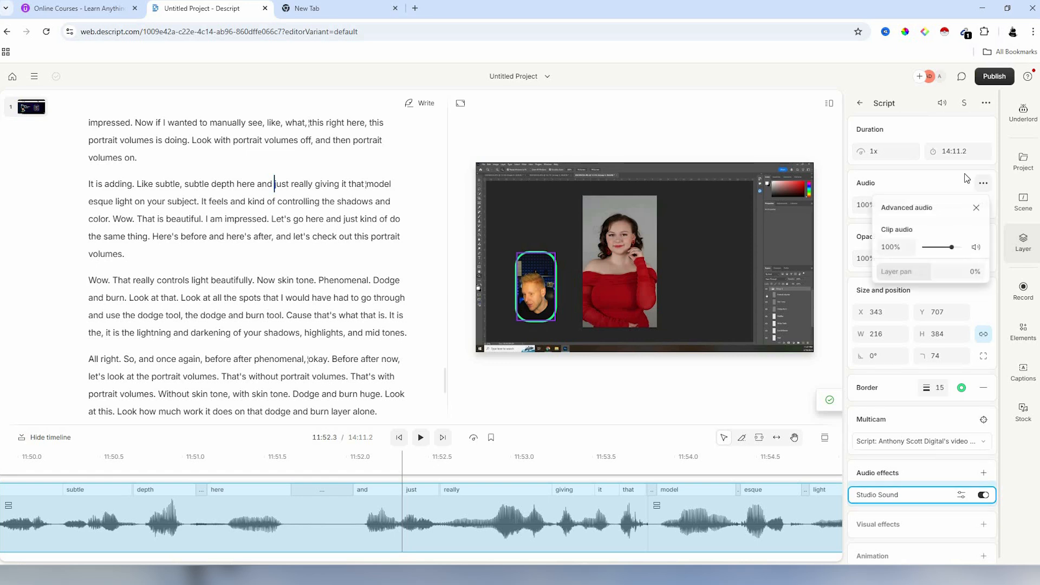
pyautogui.click(850, 441)
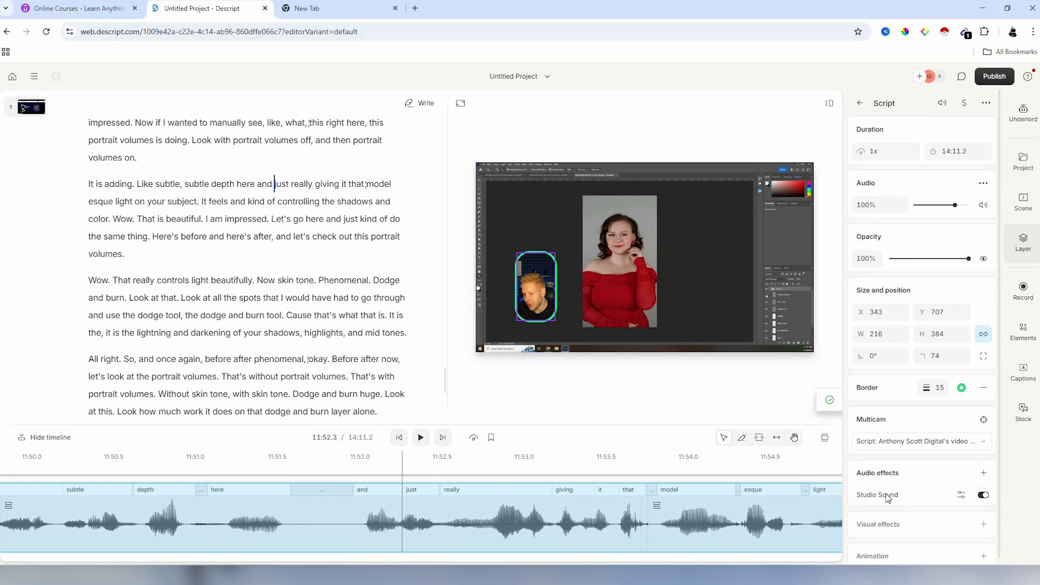
# - Compare the recording's playback with Studio Sound turned off and turned back on
pyautogui.click(983, 495)
pyautogui.click(421, 437)
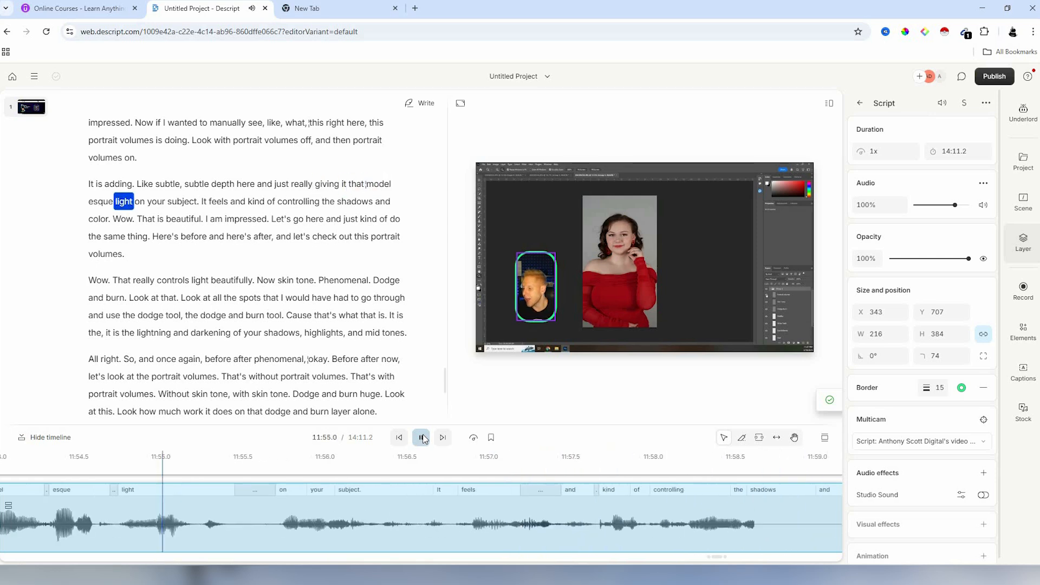
pyautogui.press('space')
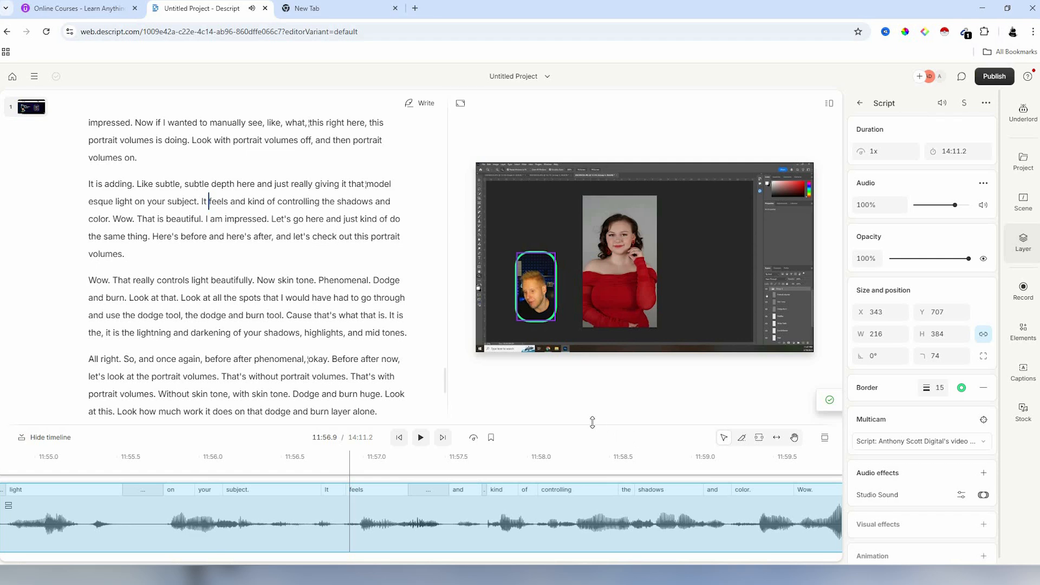
pyautogui.click(421, 438)
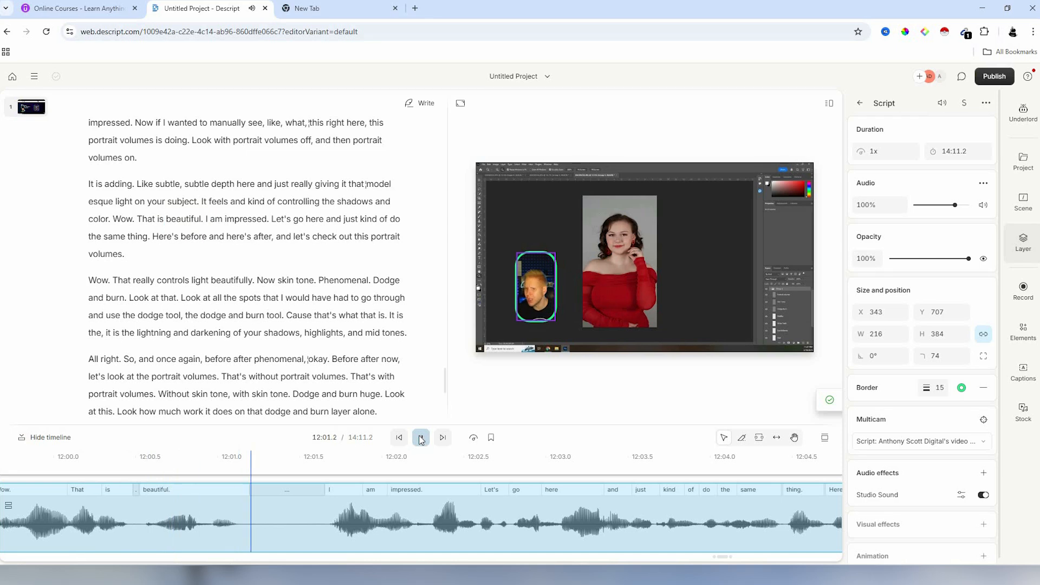
pyautogui.click(422, 438)
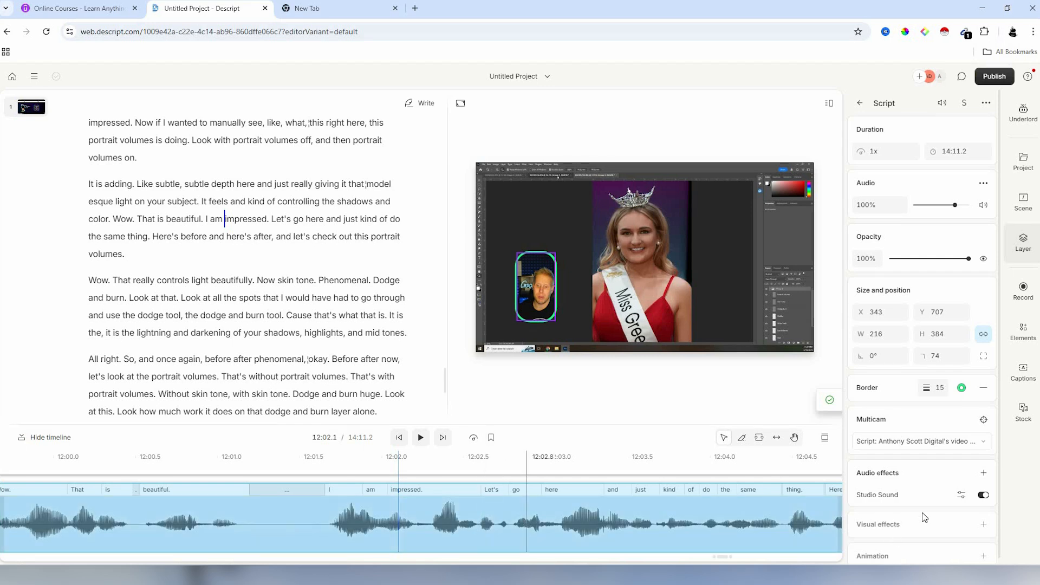
# - Move the webcam overlay up beside the portrait to about X 356, Y 540 and resize it to about 218 × 388
pyautogui.moveTo(538, 275); pyautogui.dragTo(545, 246)
pyautogui.moveTo(564, 291); pyautogui.dragTo(595, 331)
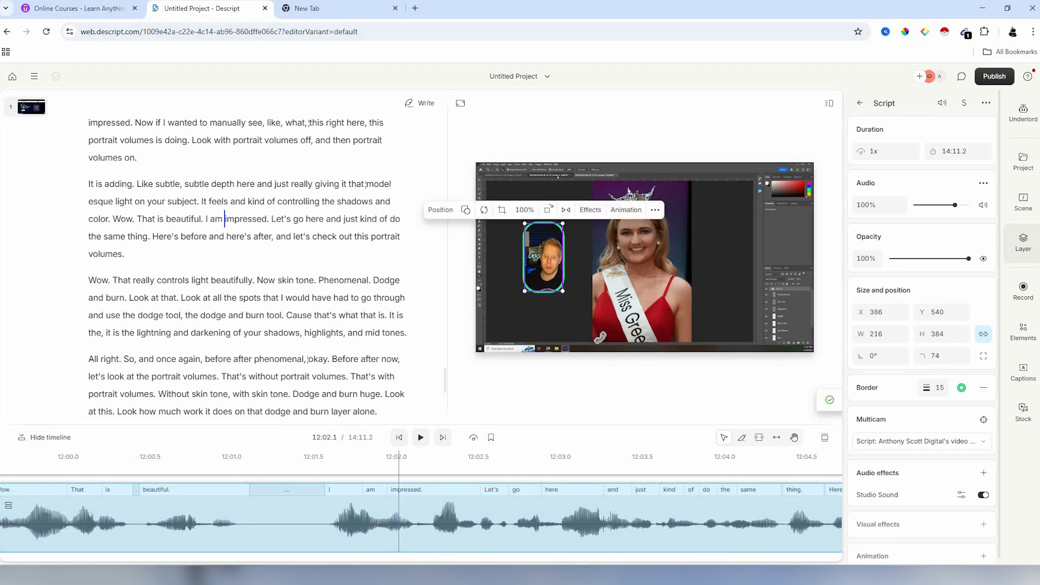
pyautogui.moveTo(548, 293); pyautogui.dragTo(532, 271)
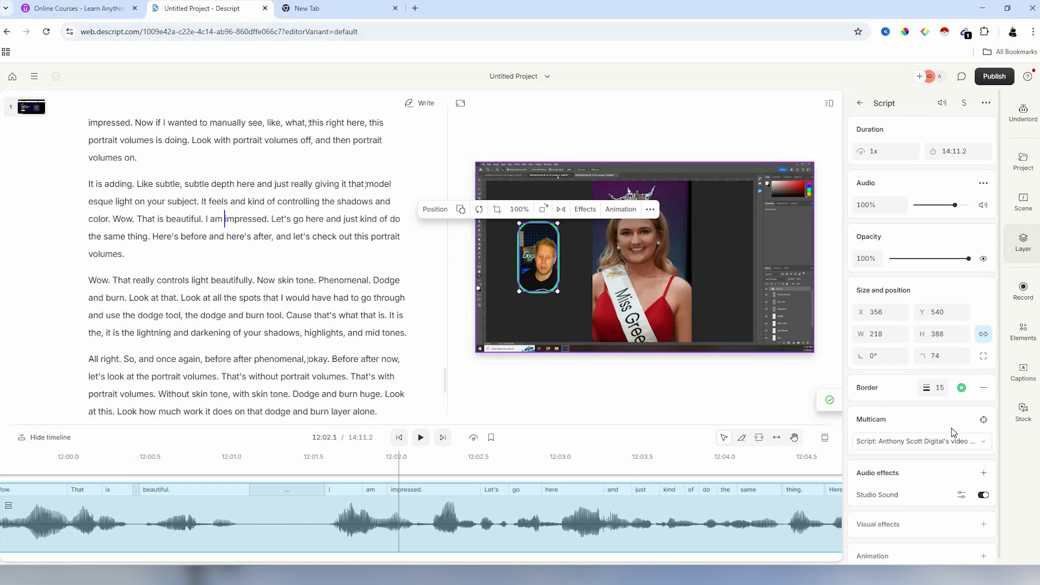
pyautogui.scroll(-1, 918, 520)
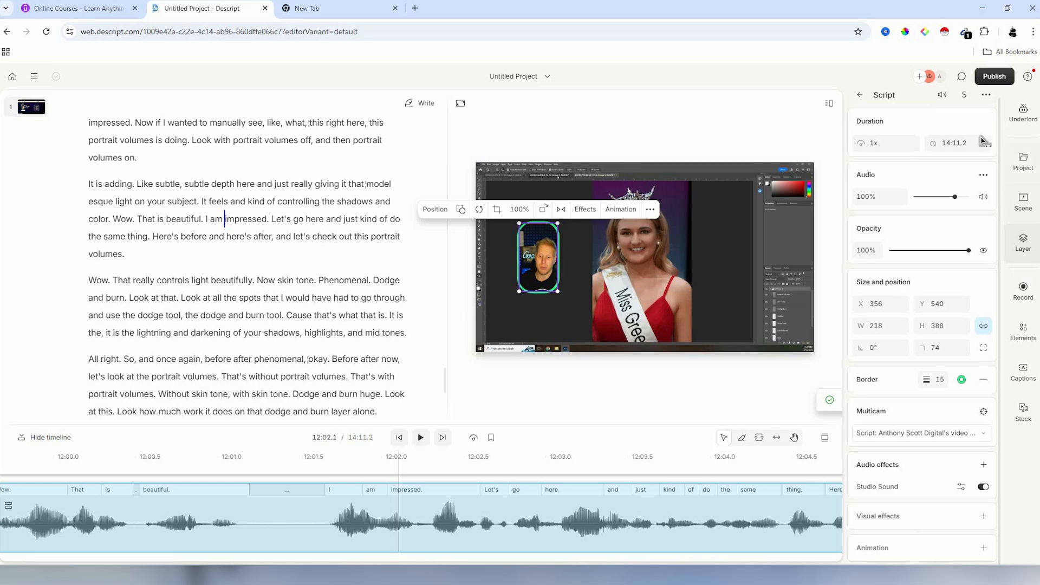
# - Search the script for all filler words with Underlord's Remove filler words tool, and close the search
pyautogui.click(1023, 129)
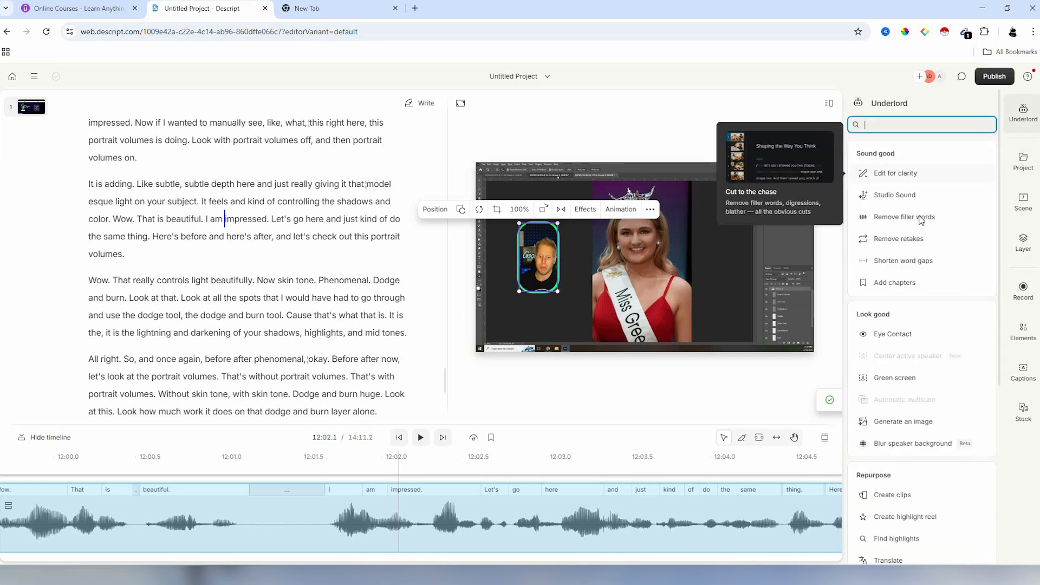
pyautogui.click(922, 218)
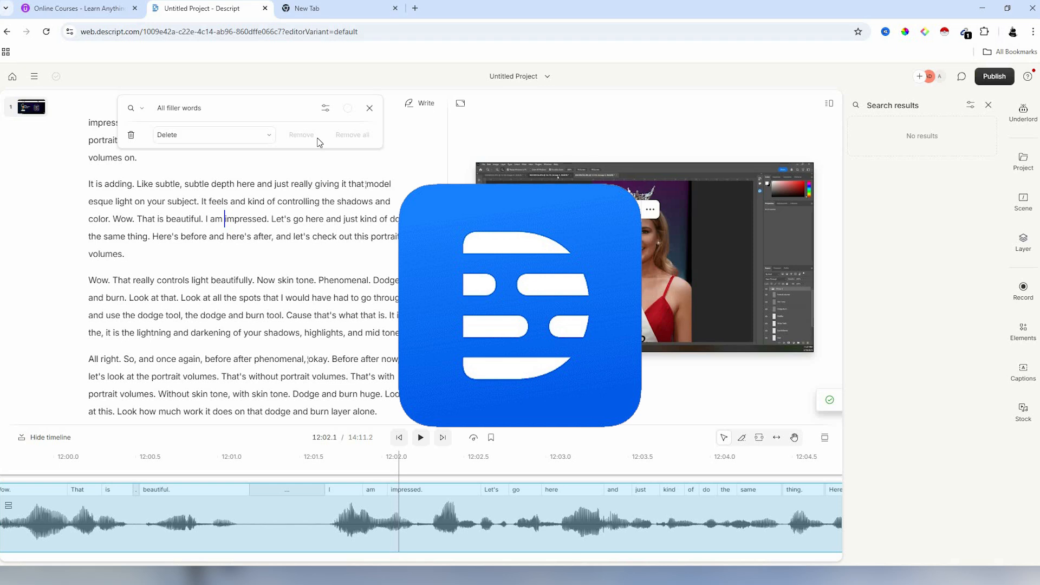
pyautogui.click(373, 111)
# - Examine Underlord's AI tools for sound, look, repurposing, publishing and writing
pyautogui.click(1029, 113)
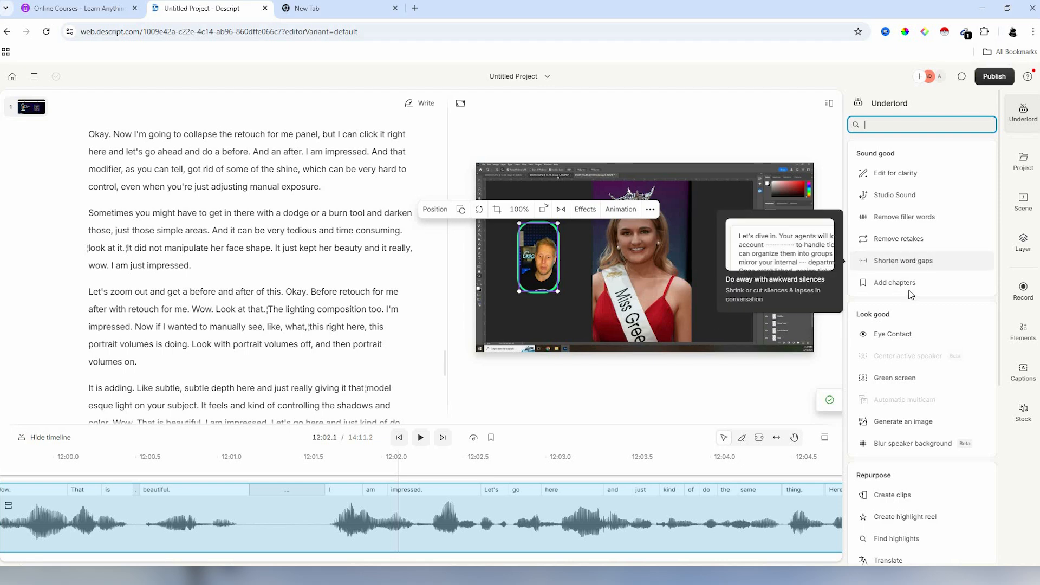
pyautogui.moveTo(900, 337)
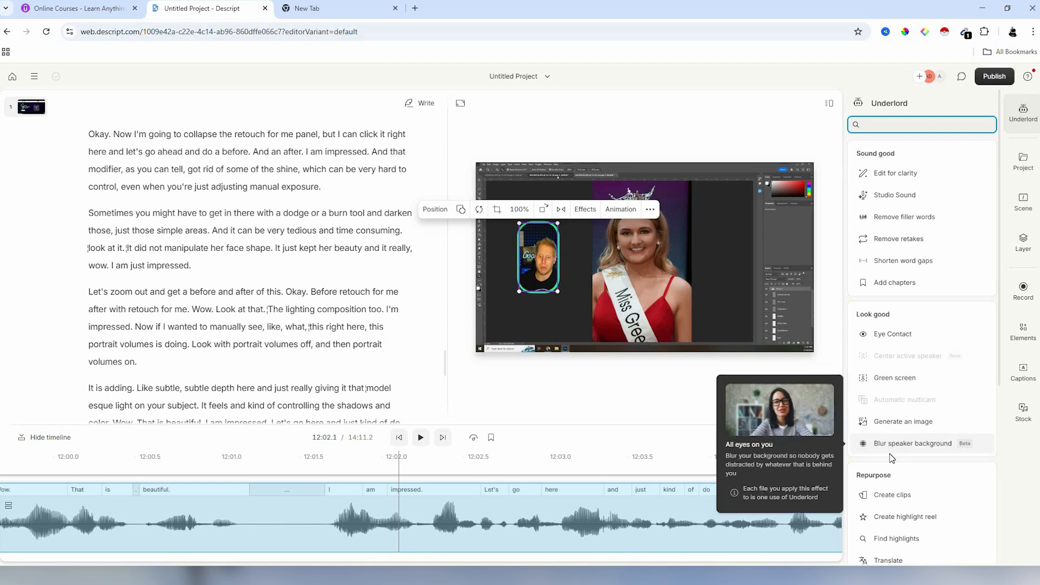
pyautogui.scroll(-4, 897, 344)
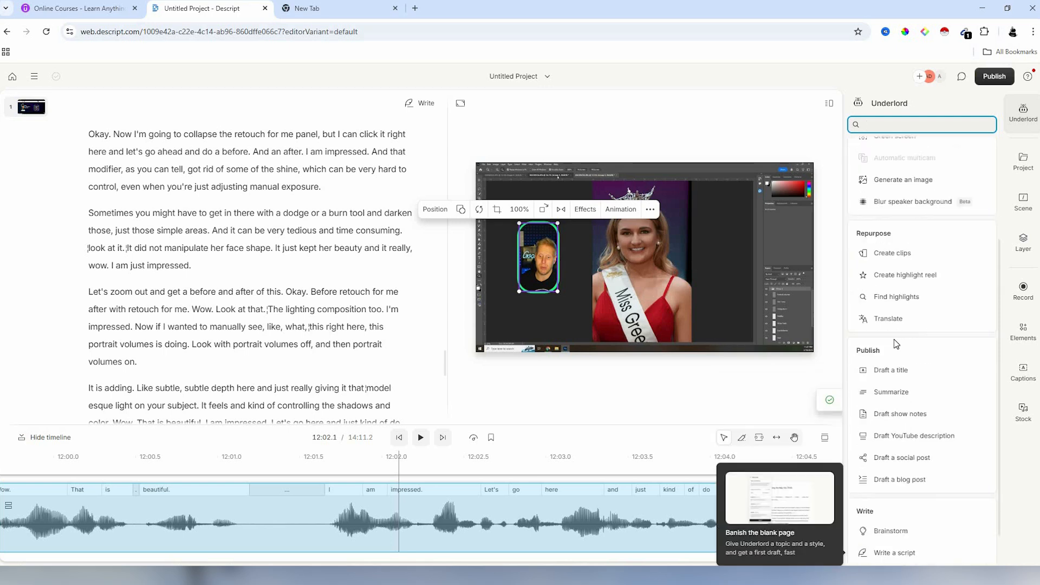
pyautogui.scroll(-1, 895, 344)
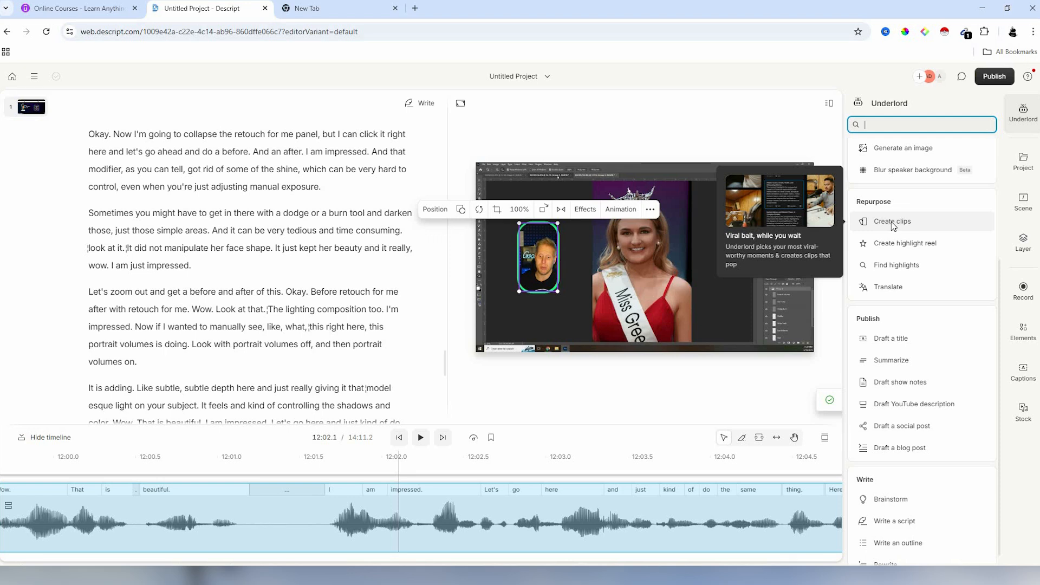
pyautogui.moveTo(895, 249)
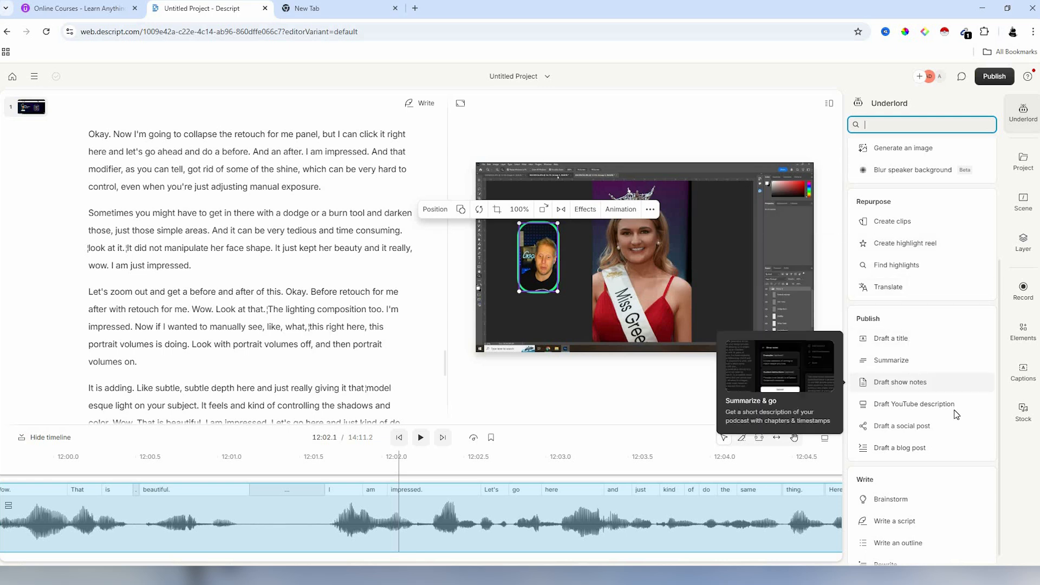
pyautogui.scroll(-1, 899, 539)
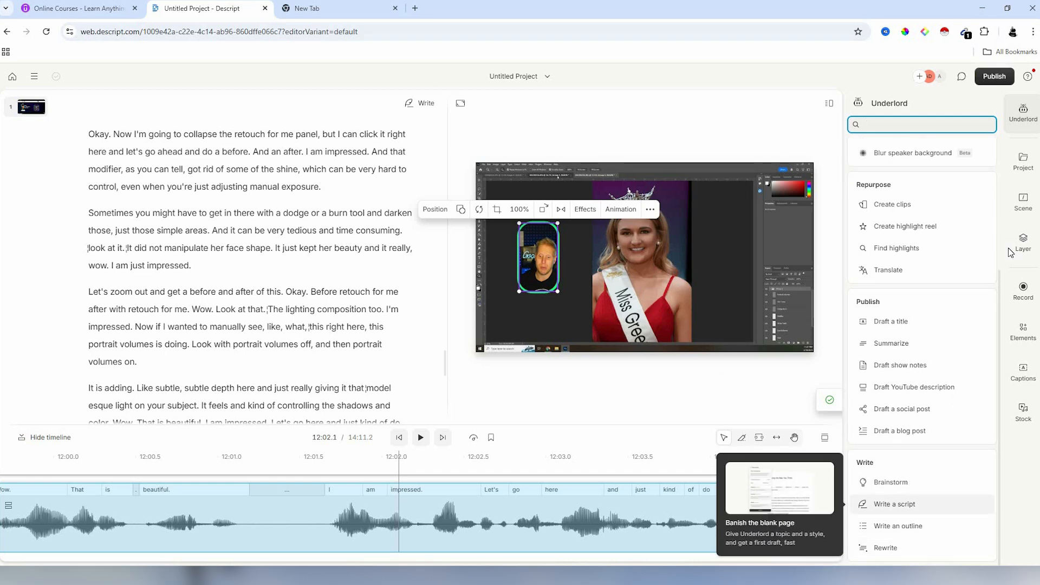
pyautogui.click(1025, 120)
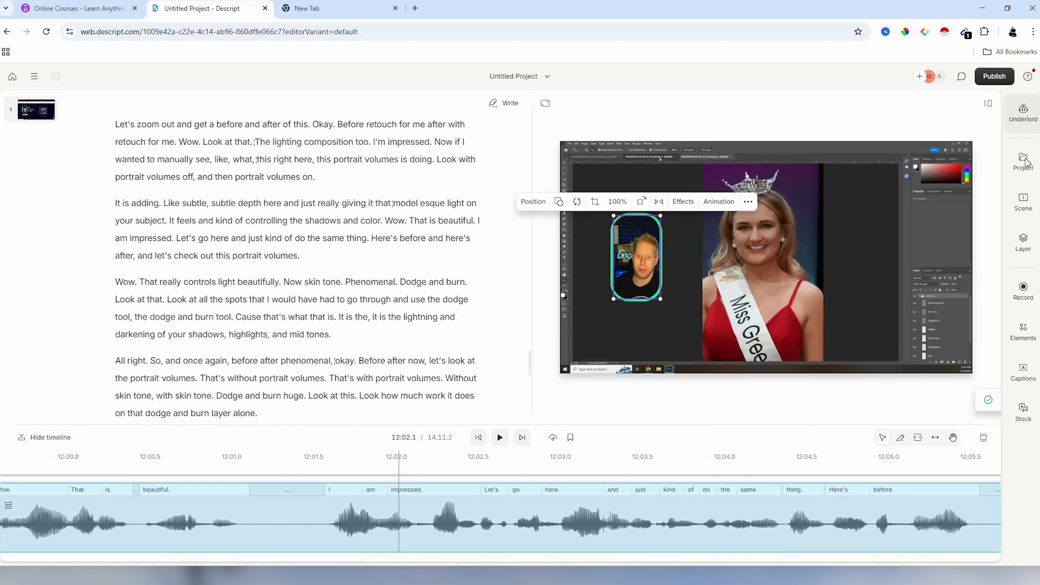
pyautogui.click(1025, 161)
pyautogui.click(1023, 204)
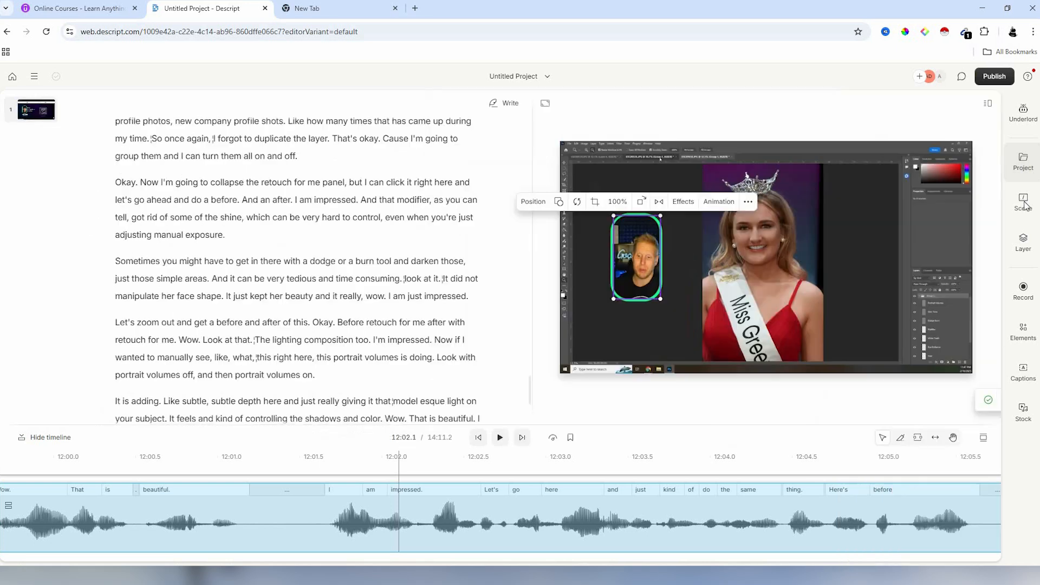
pyautogui.click(1023, 241)
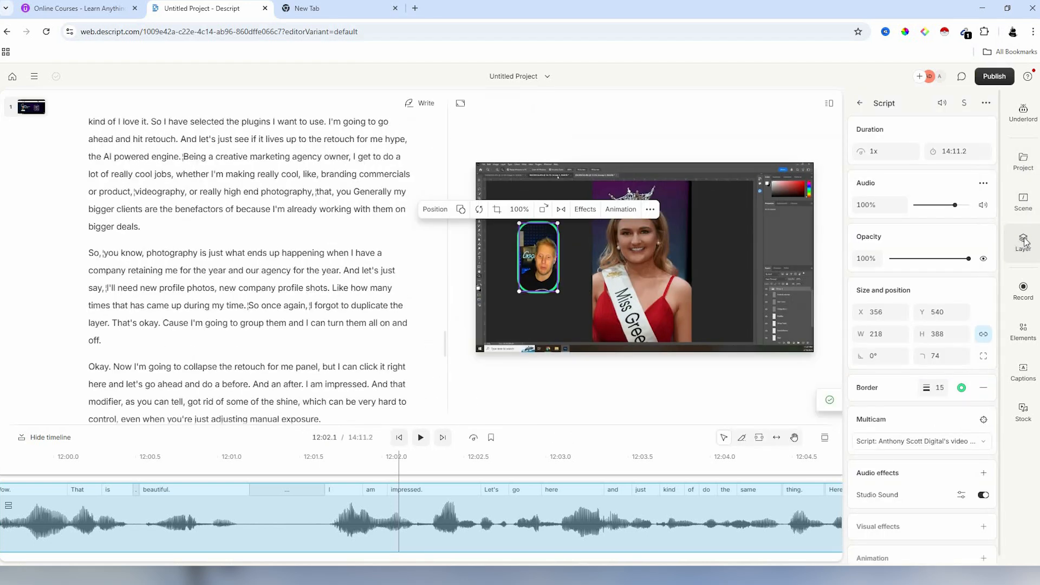
# - Browse the Elements library from text and basic shapes through waveforms, progress bars and annotations to overlays and frames
pyautogui.click(1025, 242)
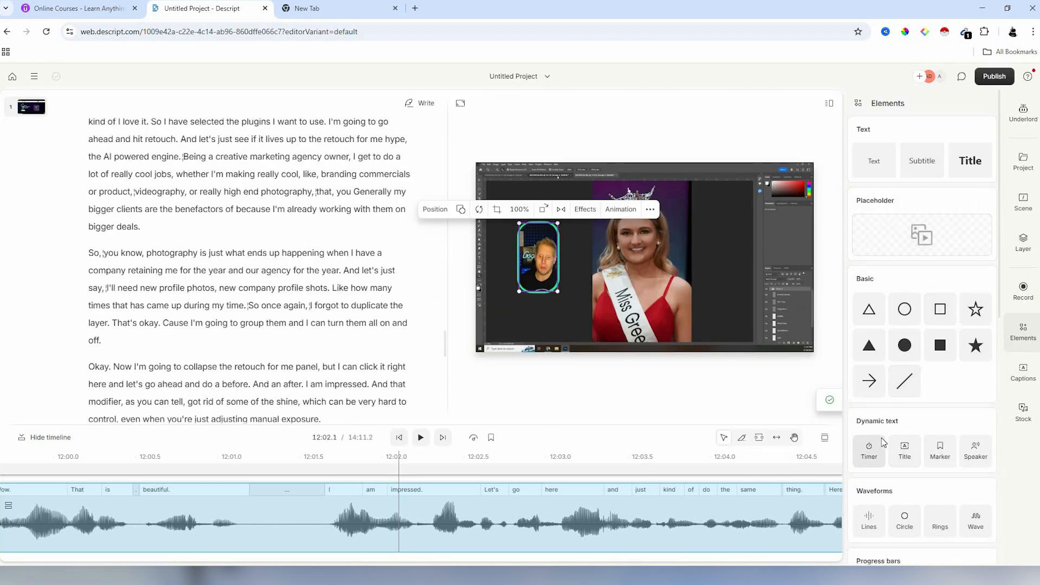
pyautogui.scroll(-3, 900, 434)
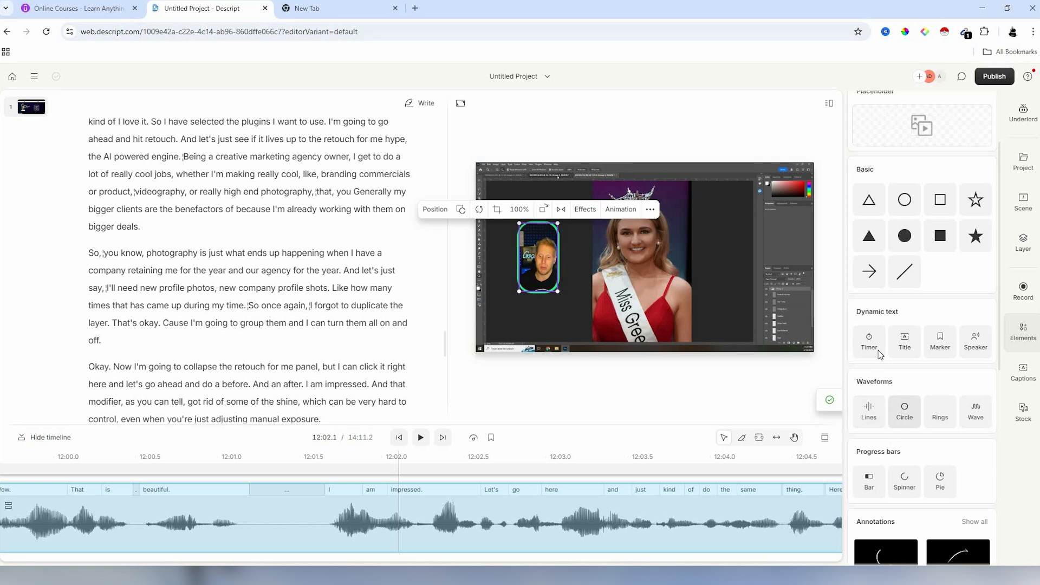
pyautogui.scroll(-3, 880, 367)
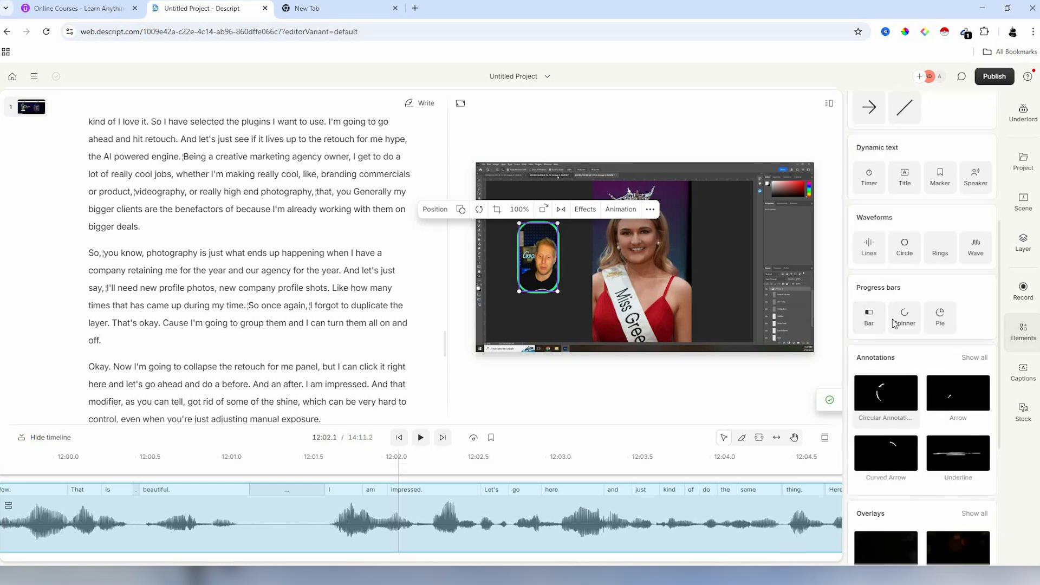
pyautogui.scroll(-2, 894, 355)
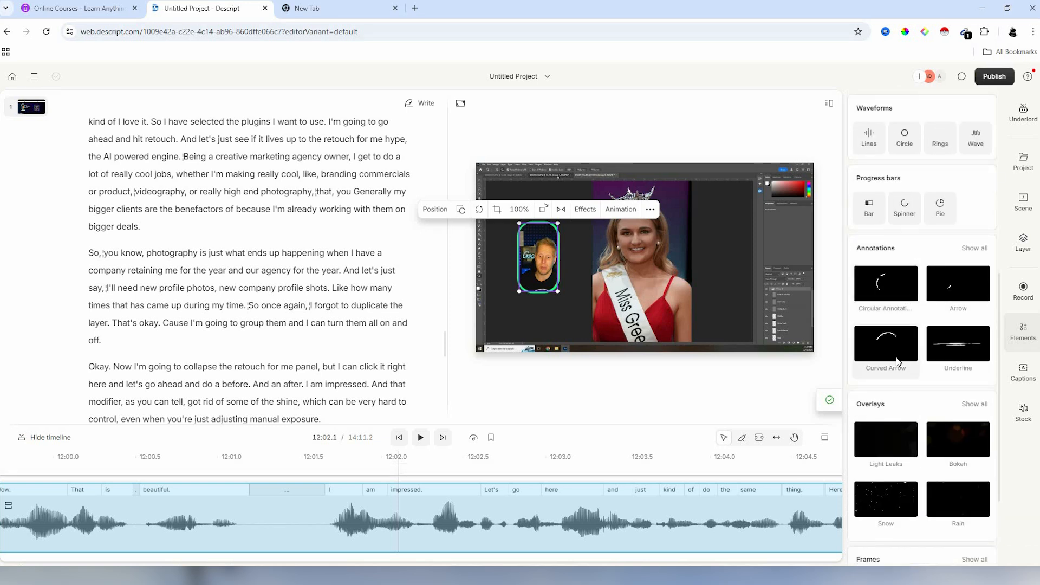
pyautogui.scroll(-3, 915, 369)
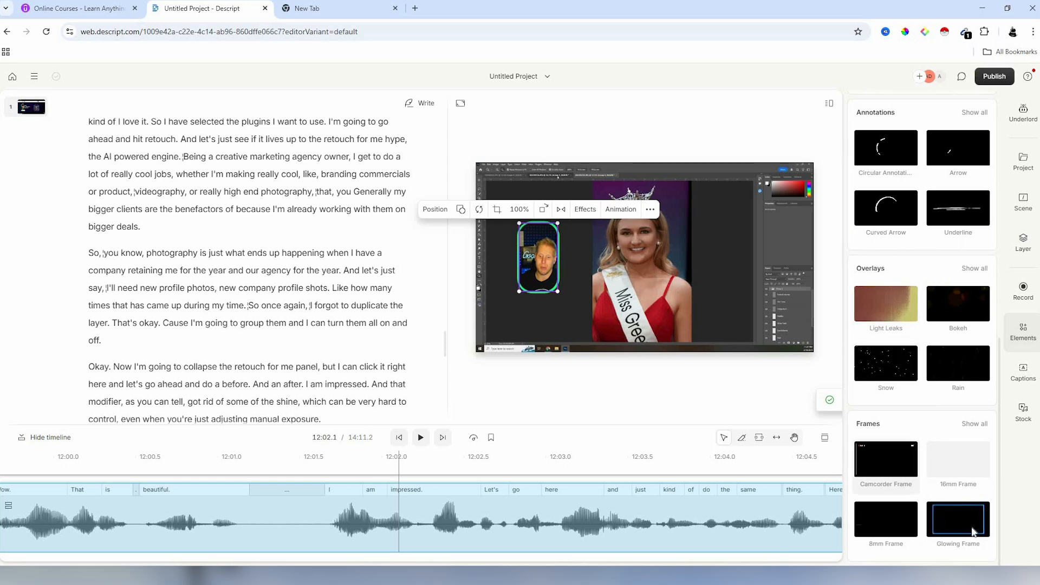
pyautogui.click(1026, 336)
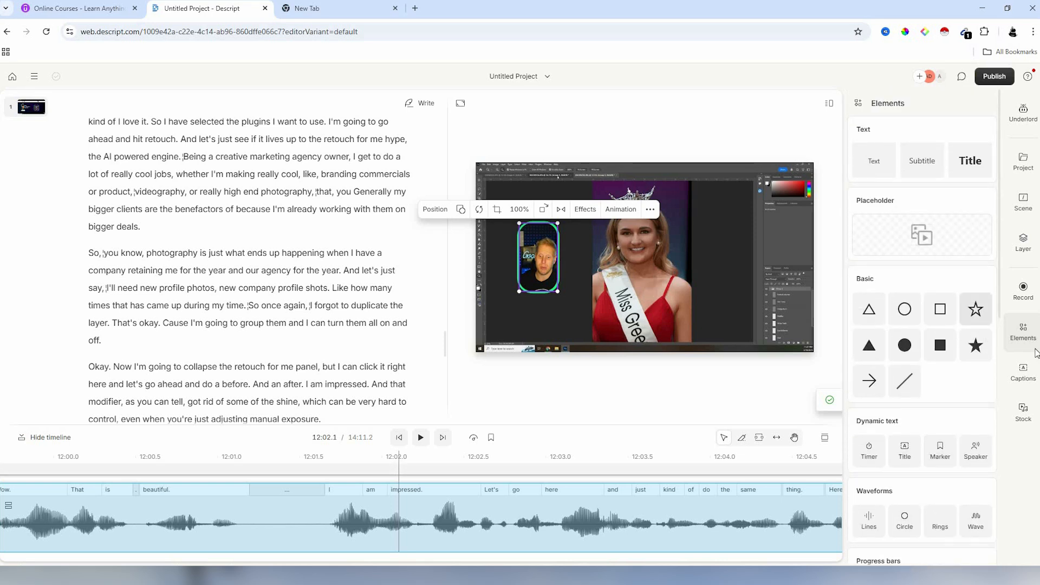
# - Add captions in the Bold Italic: Green style to all scenes and review their fill, border and active word settings
pyautogui.click(1024, 370)
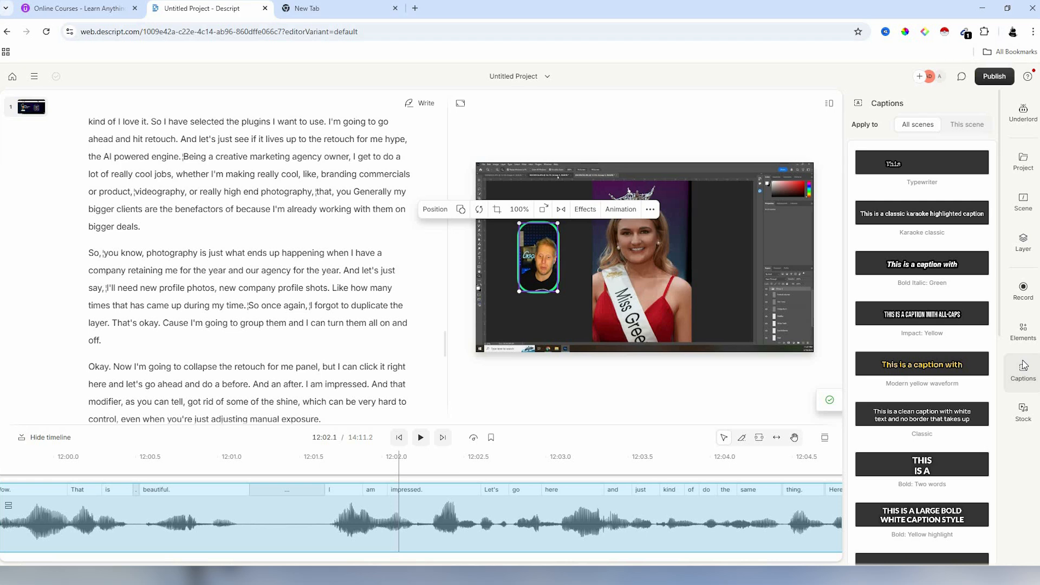
pyautogui.click(923, 261)
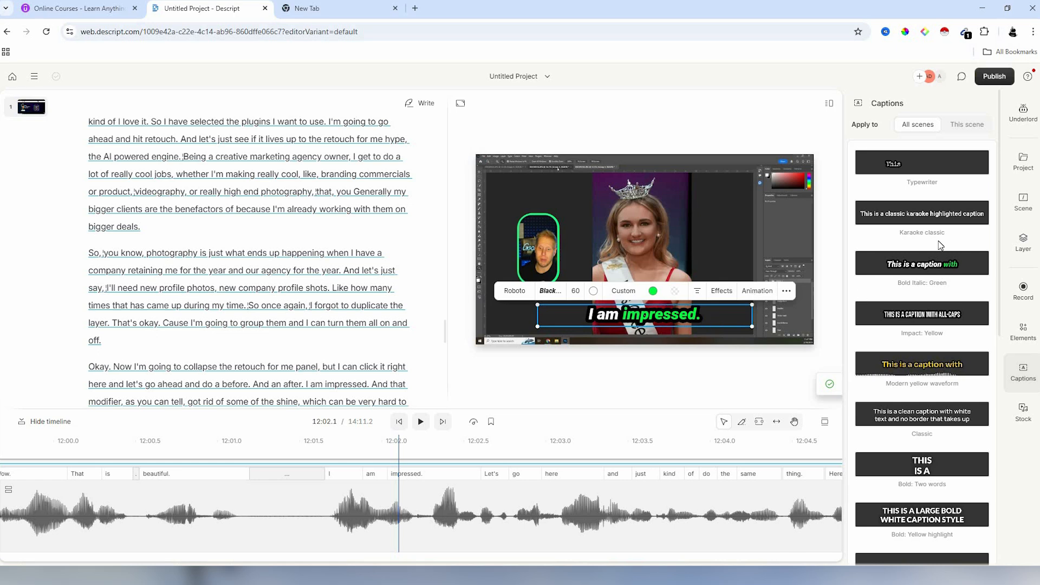
pyautogui.click(787, 292)
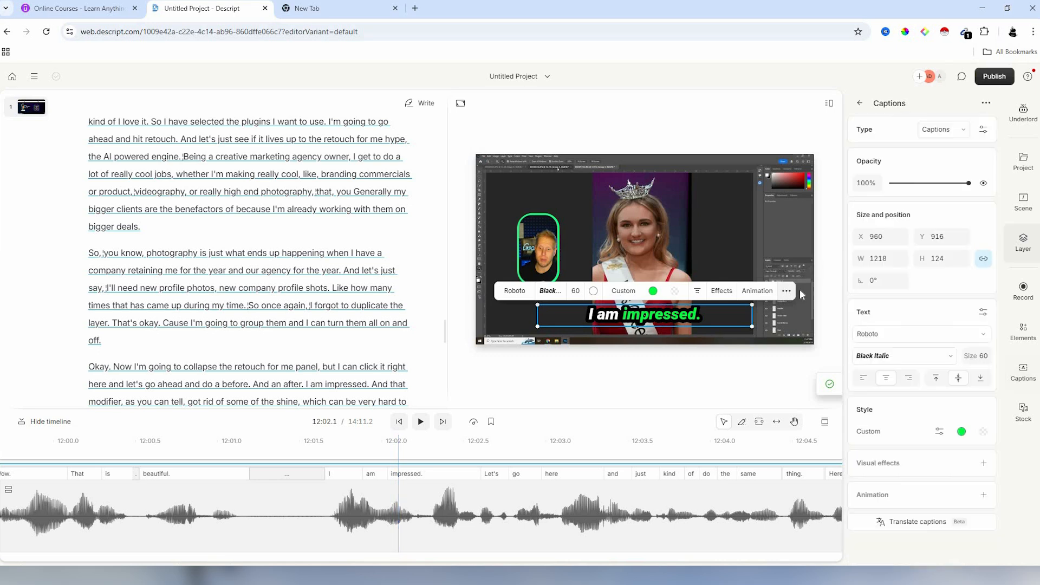
pyautogui.click(940, 431)
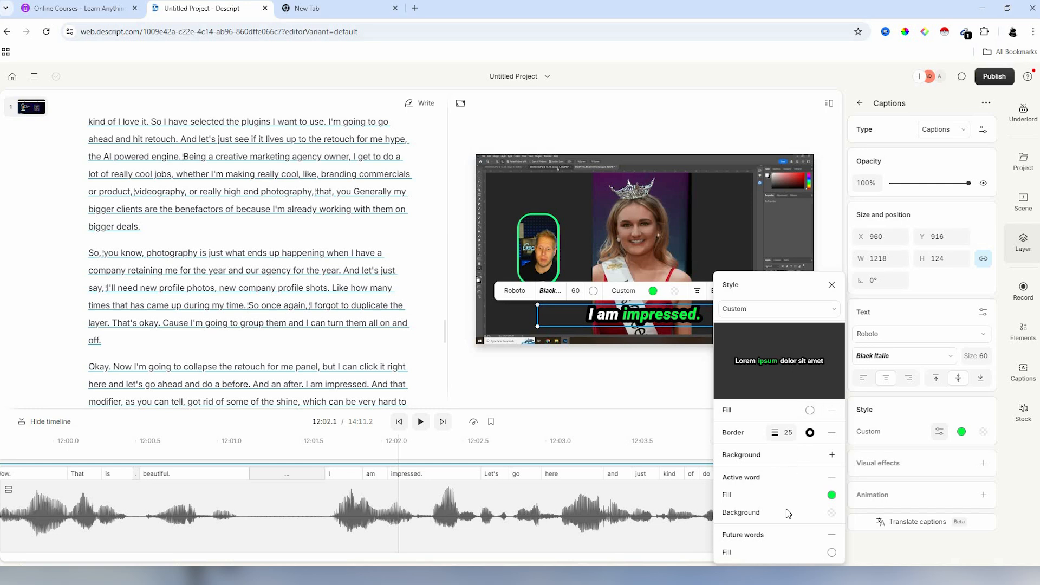
pyautogui.click(833, 286)
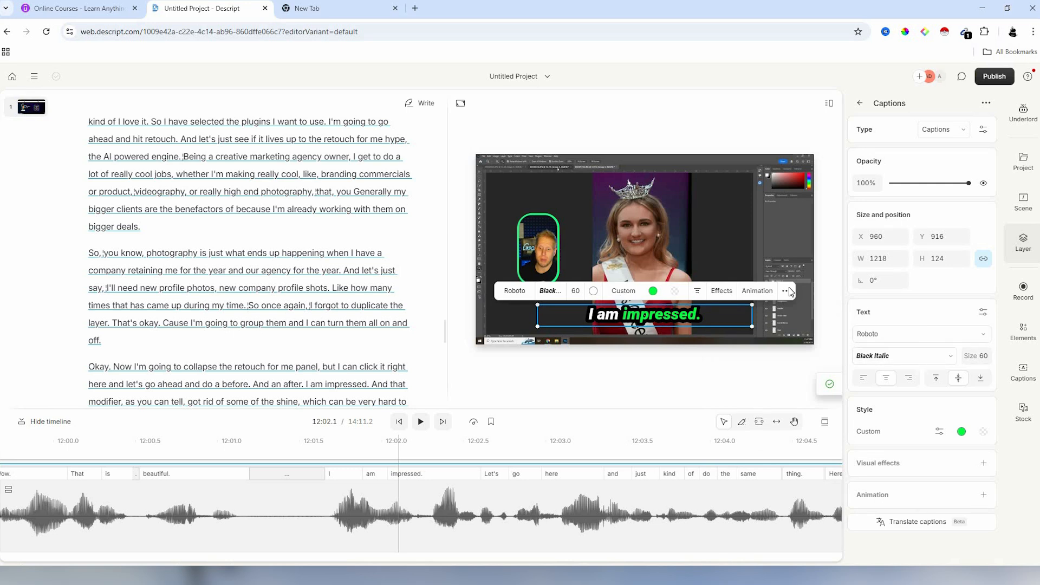
# - Set the caption text case to uppercase and play a short stretch of the video to check it
pyautogui.click(983, 313)
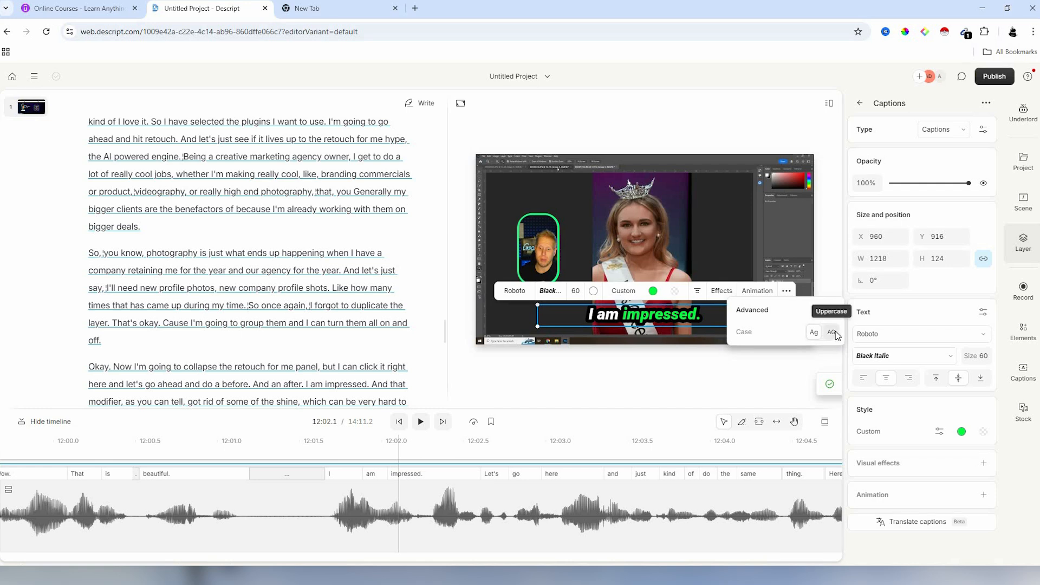
pyautogui.click(832, 333)
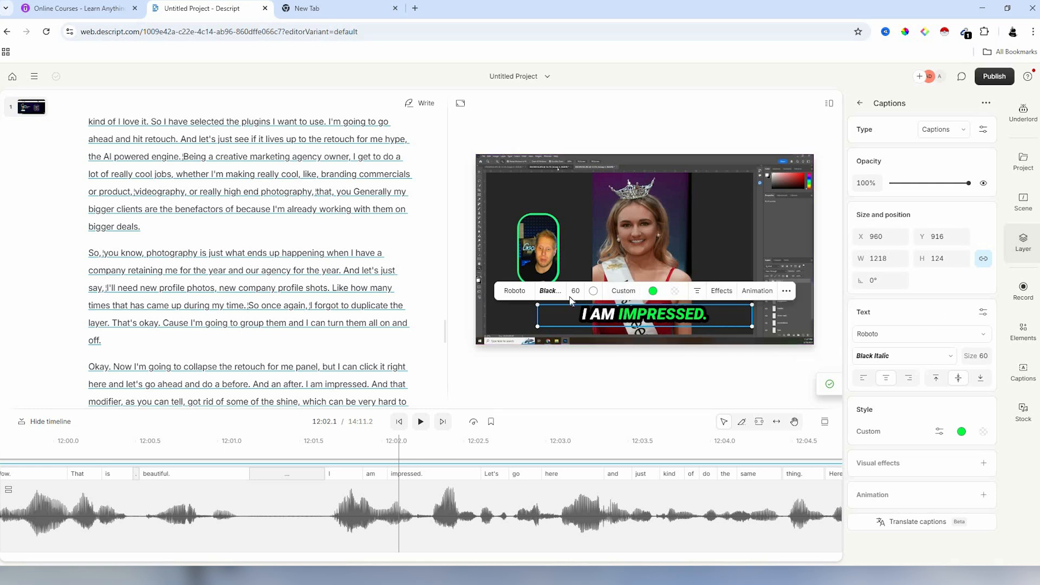
pyautogui.click(422, 423)
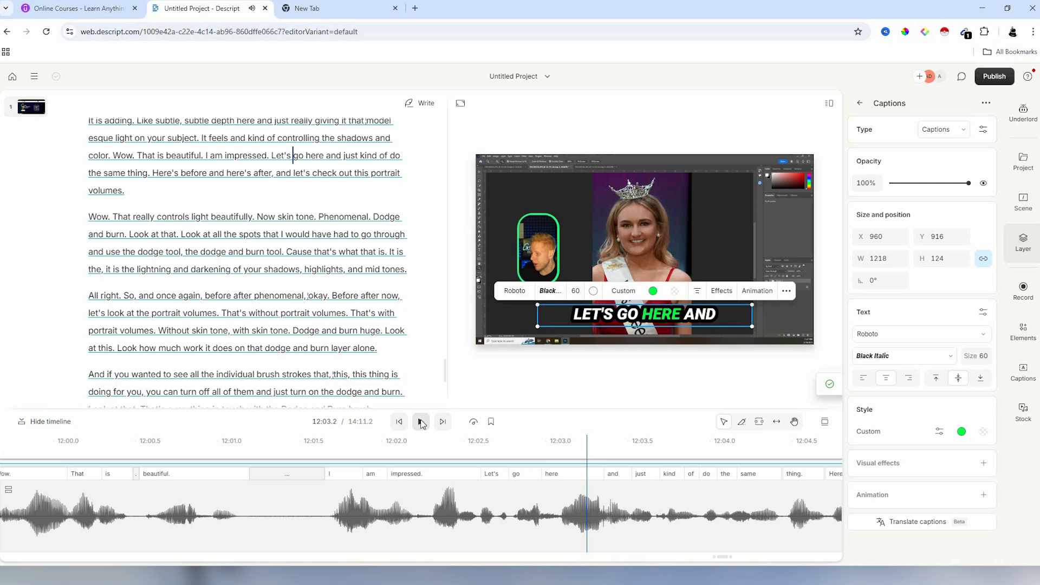
pyautogui.click(422, 423)
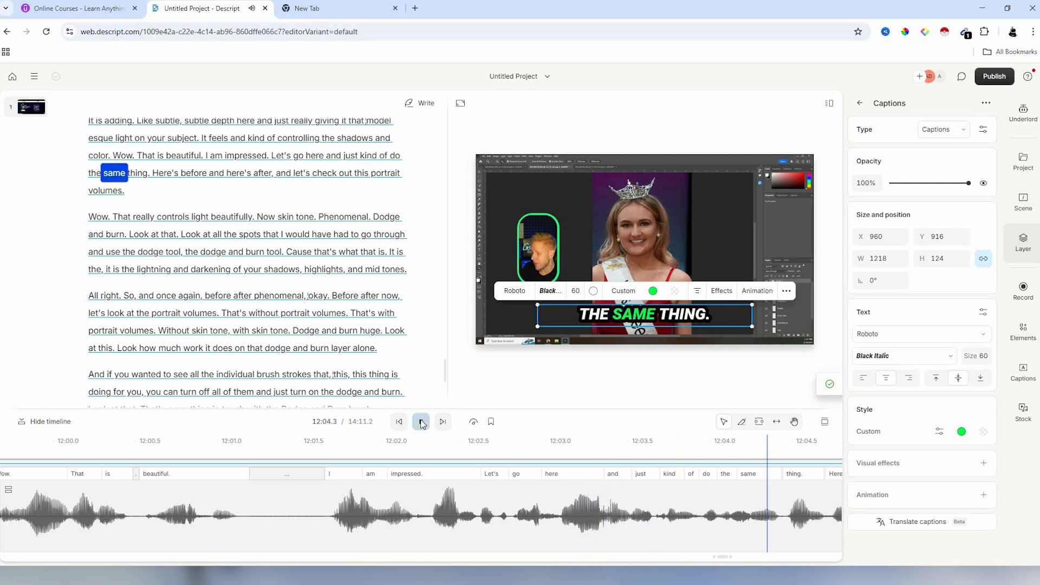
pyautogui.press('space')
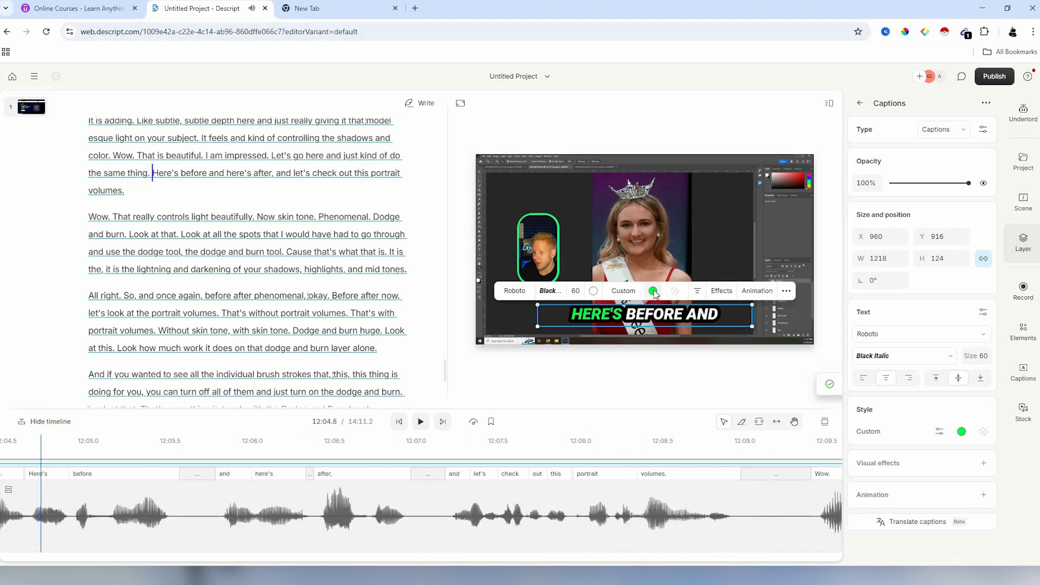
# - Change the captions' active word colour to blue 00aaff and preview the captions in playback
pyautogui.click(653, 291)
pyautogui.click(583, 368)
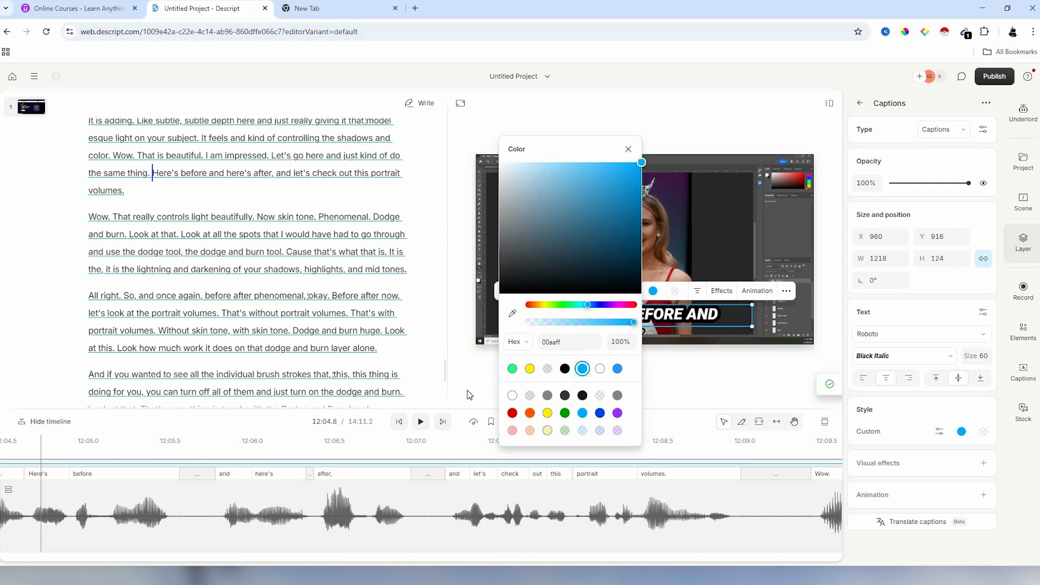
pyautogui.click(421, 422)
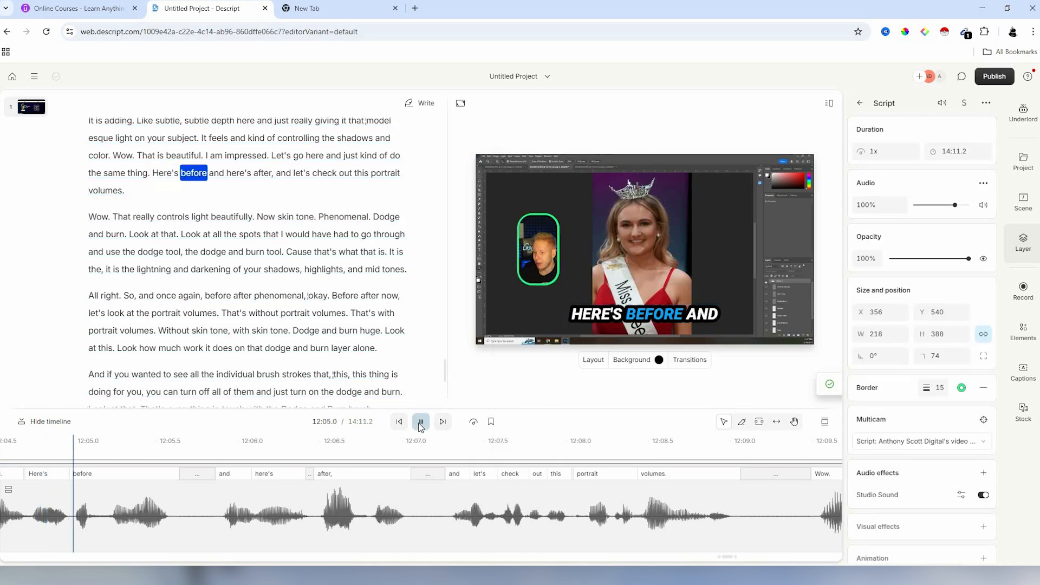
pyautogui.press('space')
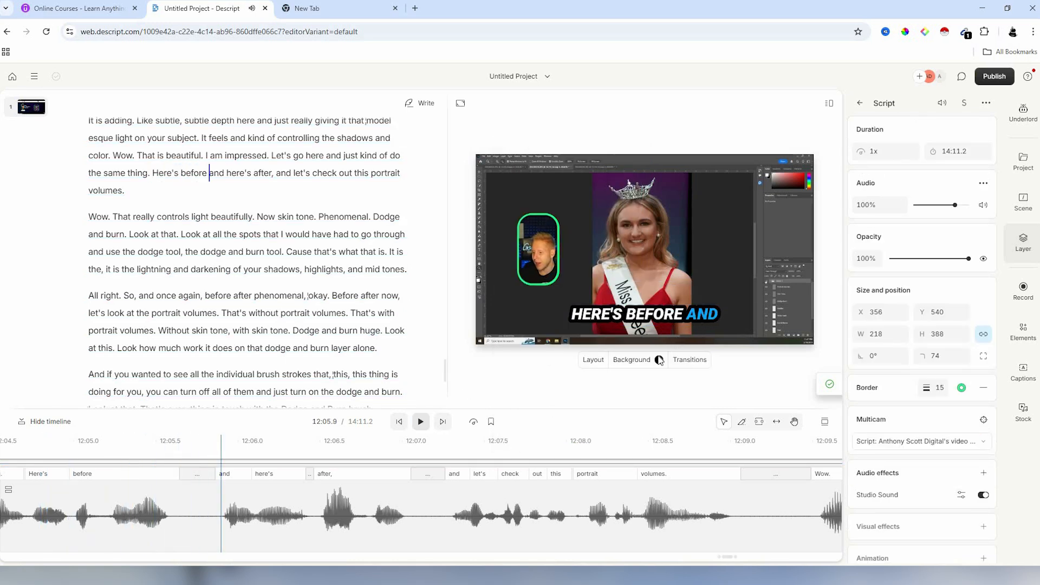
# - Change the captions' active word colour to yellow-green d9ff22 and play a short stretch to preview it
pyautogui.click(664, 309)
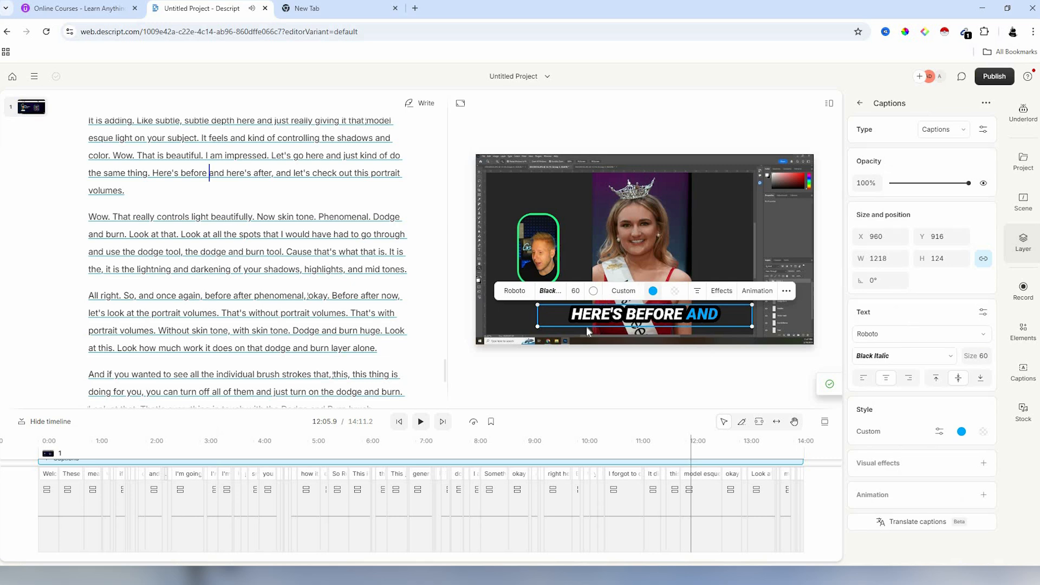
pyautogui.click(653, 290)
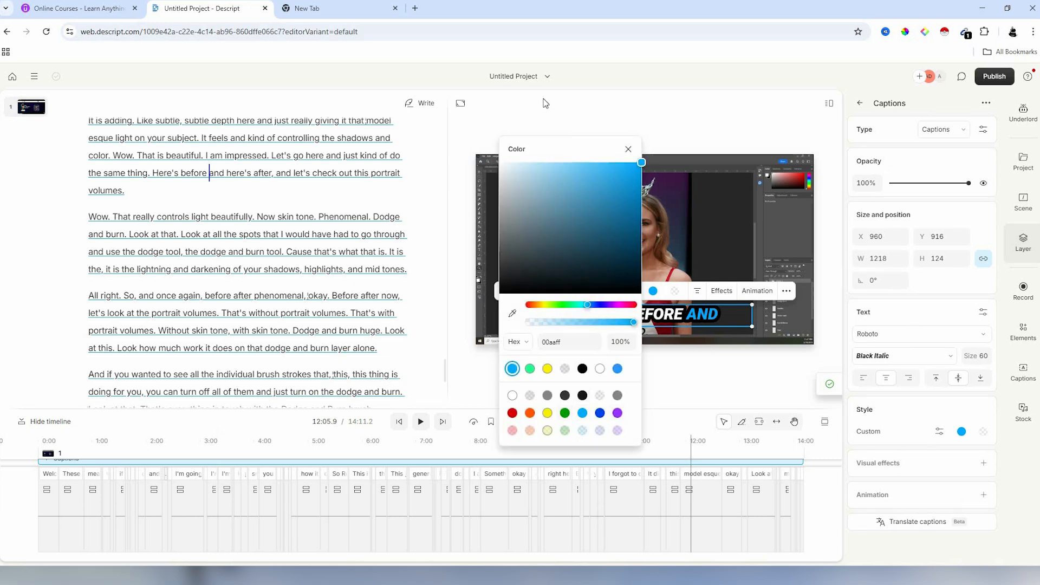
pyautogui.click(623, 163)
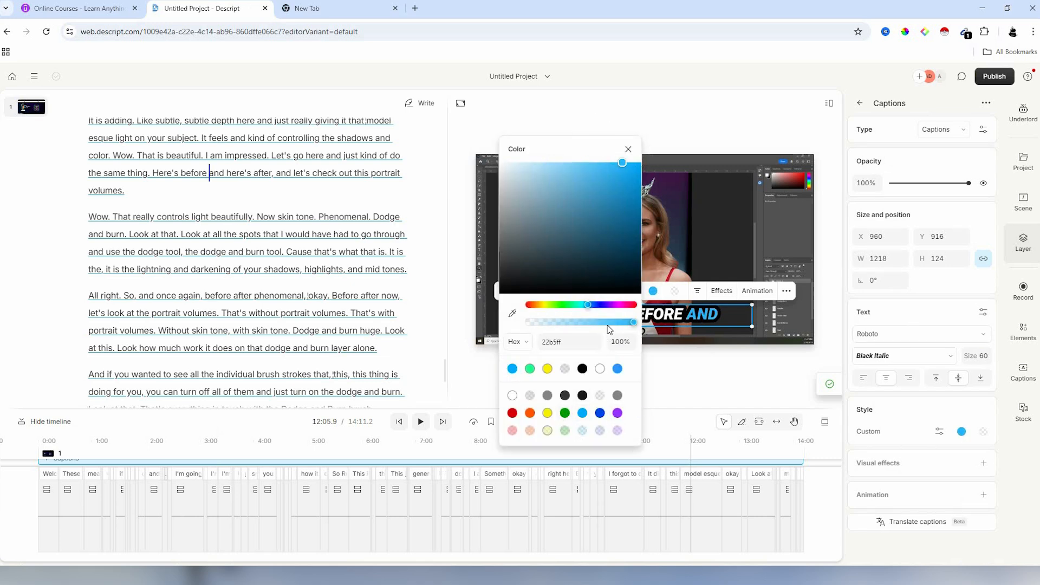
pyautogui.click(547, 305)
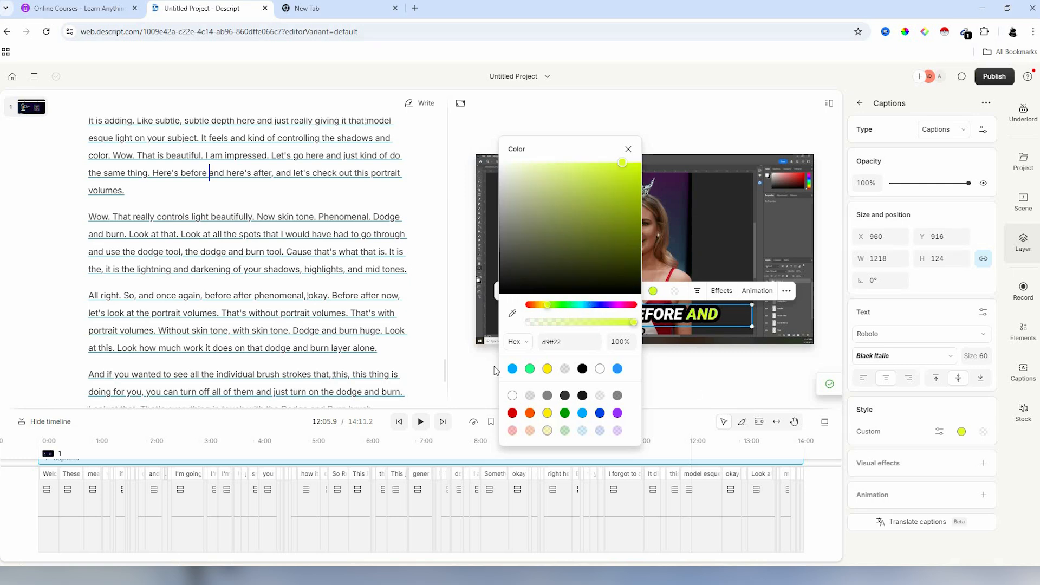
pyautogui.click(459, 397)
pyautogui.click(420, 423)
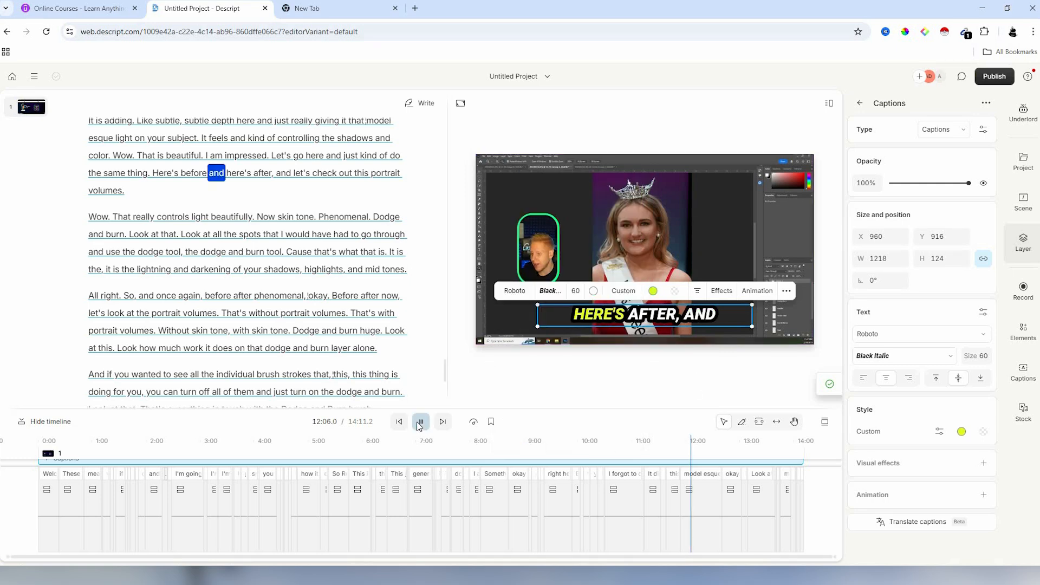
pyautogui.press('space')
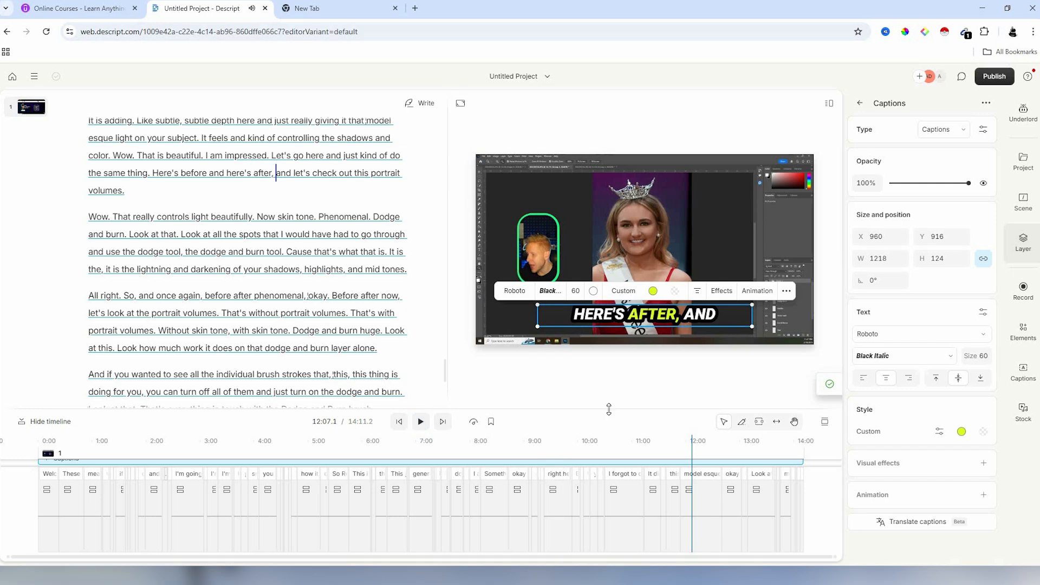
# - Enlarge the timeline area and split the captions layer at several points between about 9:54 and 13:45
pyautogui.moveTo(592, 395); pyautogui.dragTo(609, 320)
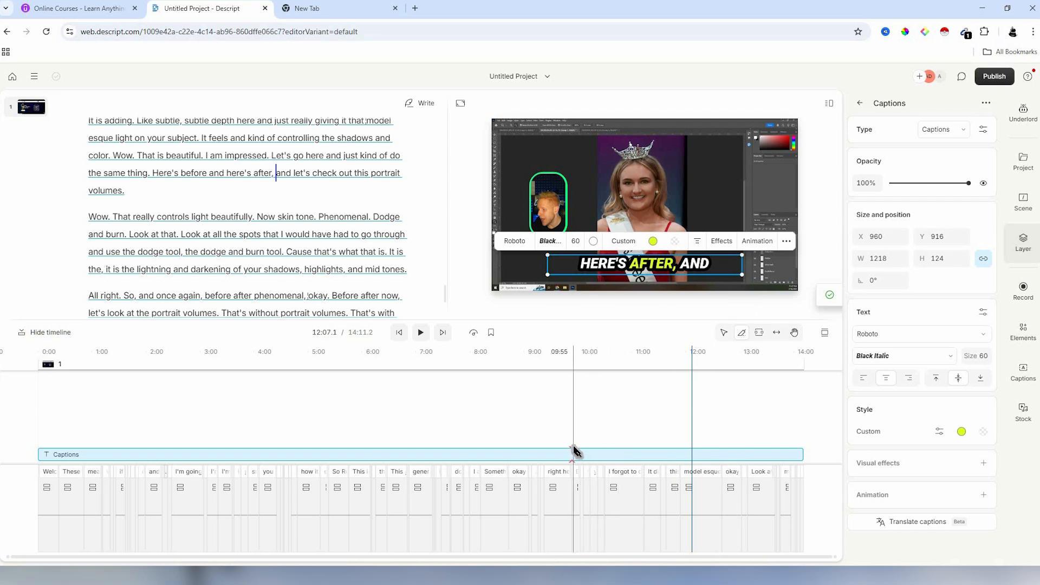
pyautogui.click(607, 453)
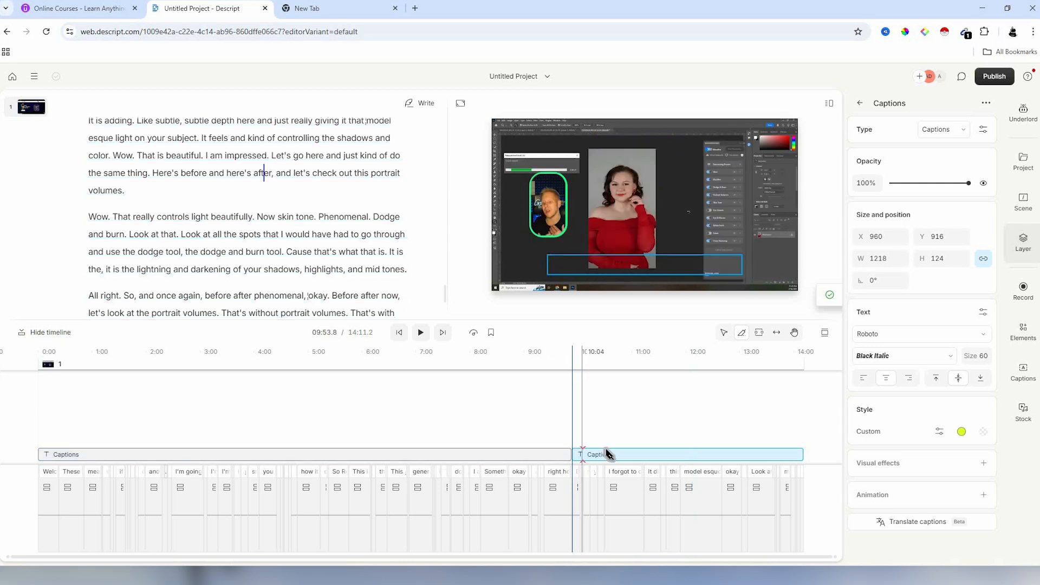
pyautogui.click(605, 453)
pyautogui.click(644, 454)
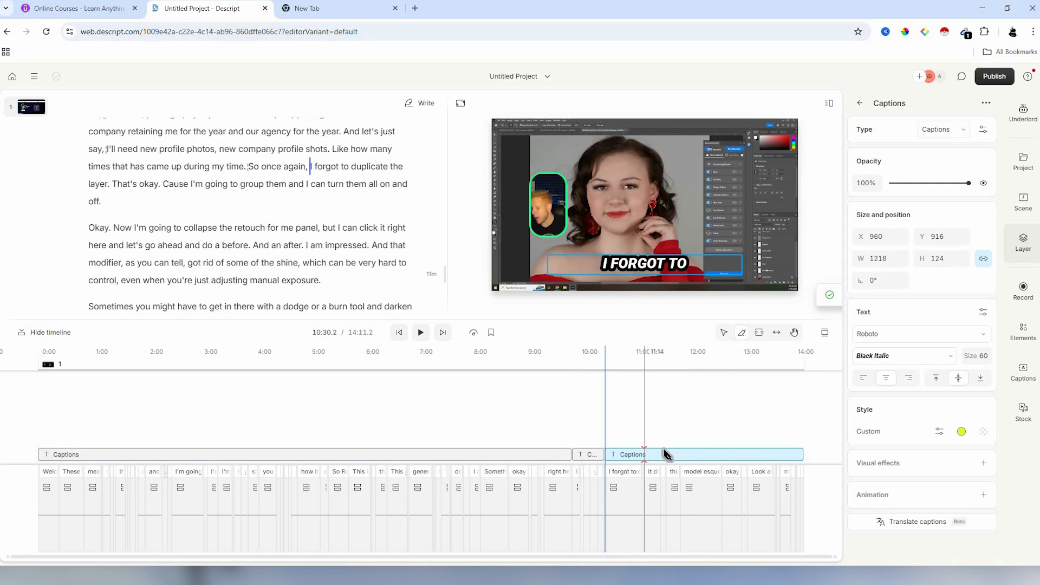
pyautogui.click(661, 454)
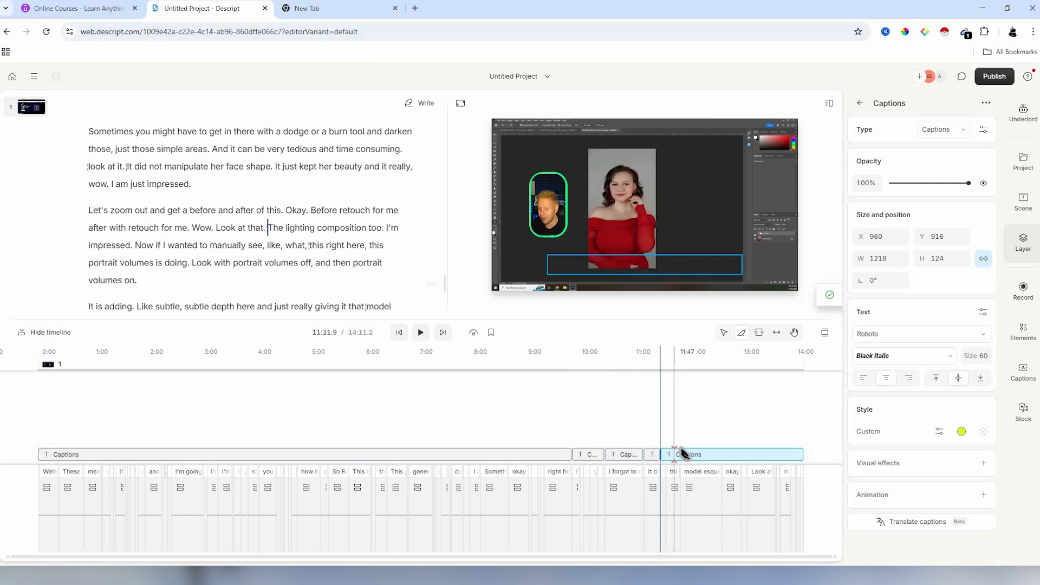
pyautogui.click(681, 454)
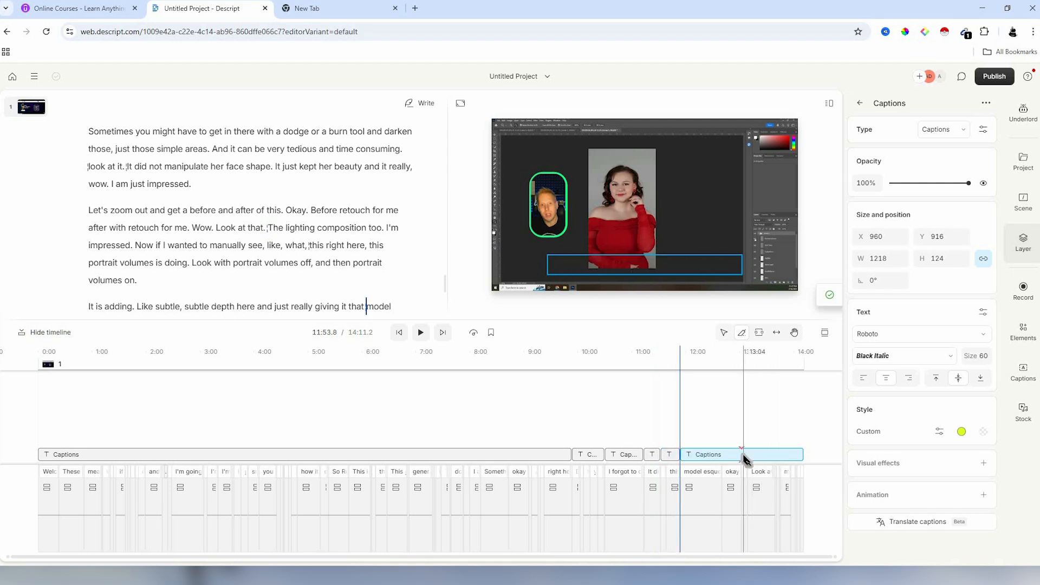
pyautogui.click(769, 459)
pyautogui.click(776, 458)
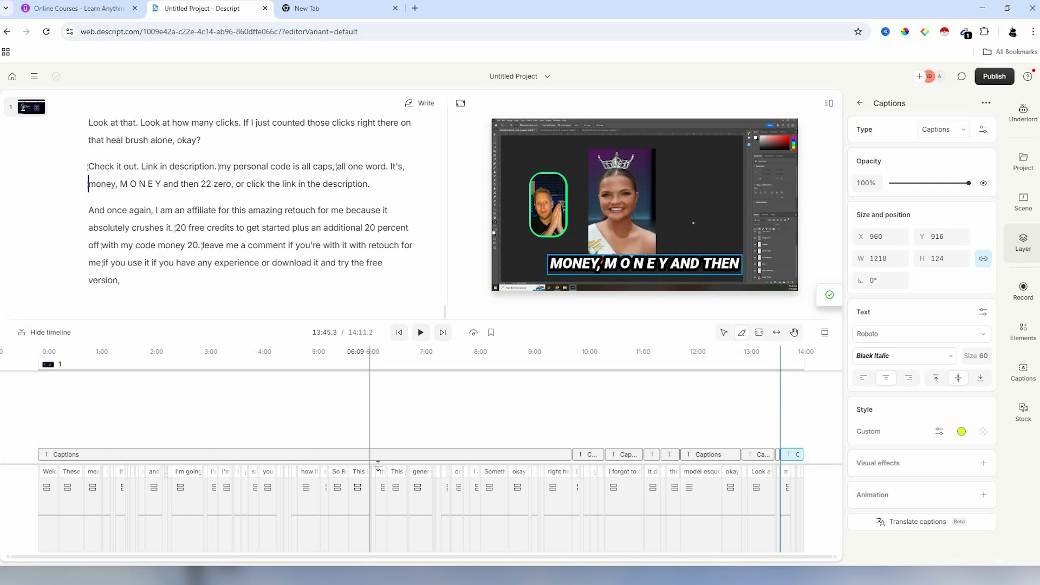
# - Split the opening part of the captions layer at about 4:25, 3:04, 2:17 and 1:20
pyautogui.click(277, 455)
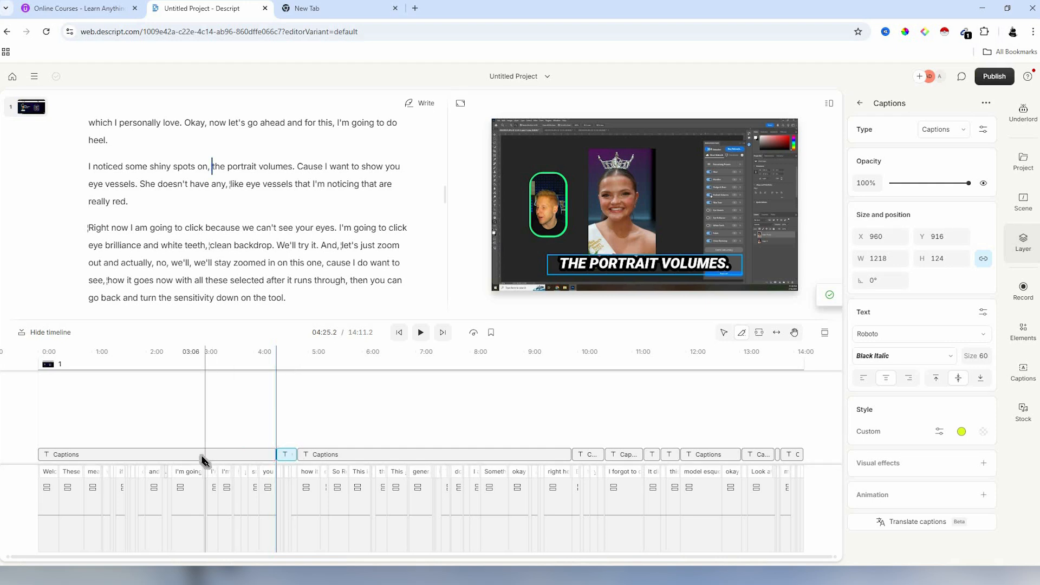
pyautogui.click(236, 458)
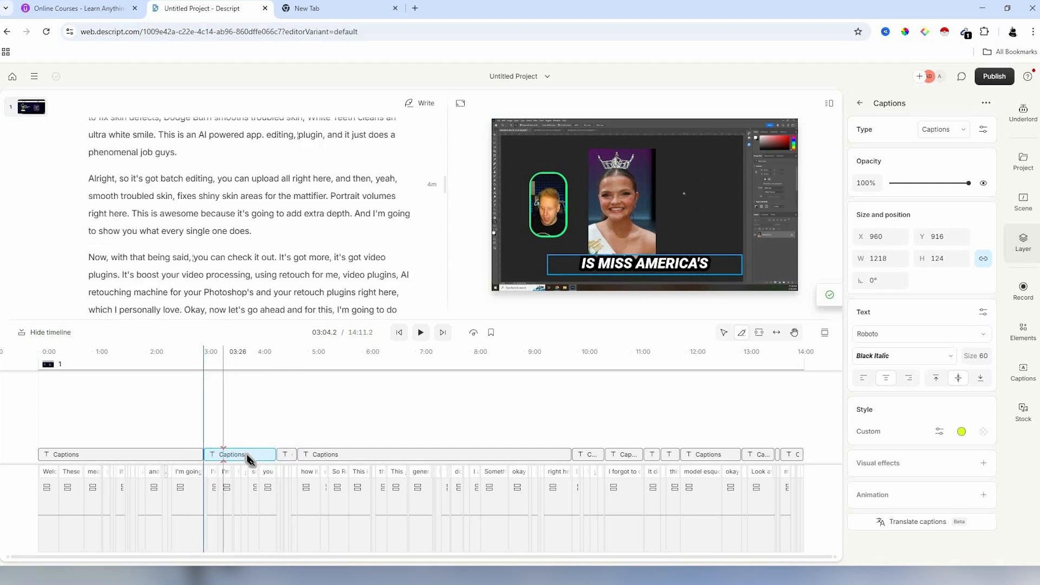
pyautogui.click(161, 455)
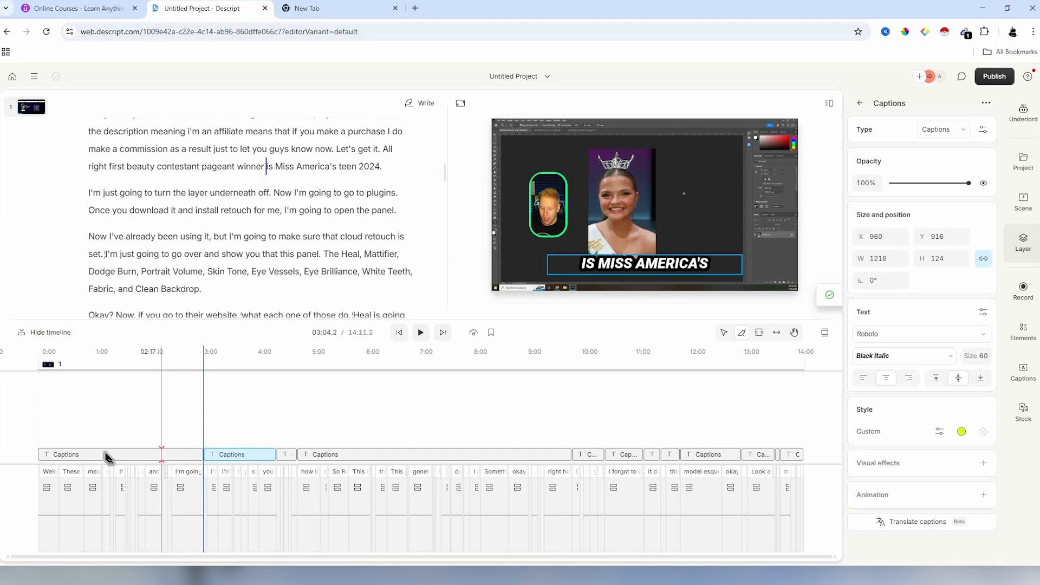
pyautogui.click(110, 455)
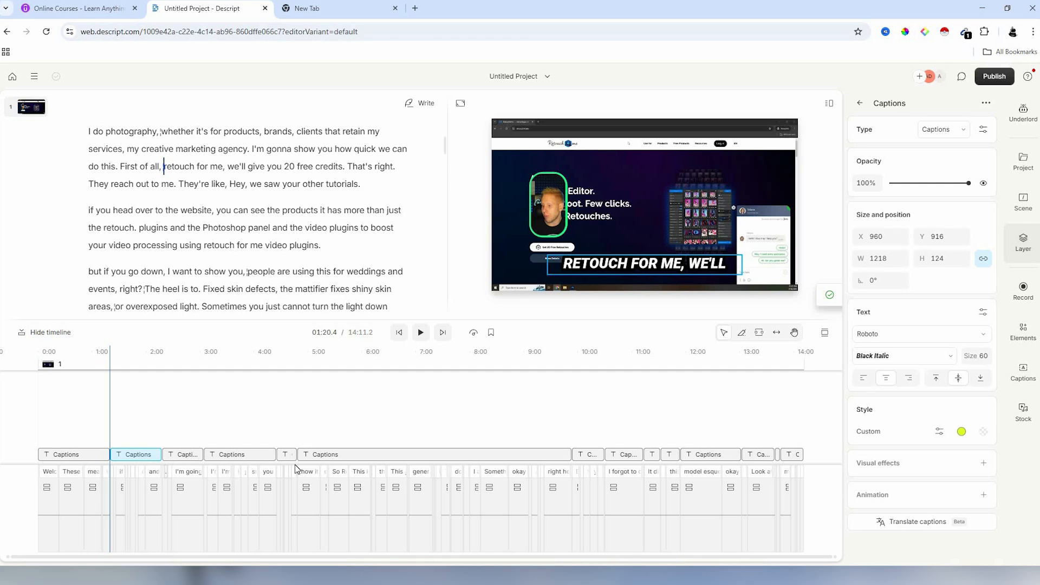
# - Delete the captions segments running from about 1:20 to 2:17 and from about 3:04 to 4:25
pyautogui.click(137, 453)
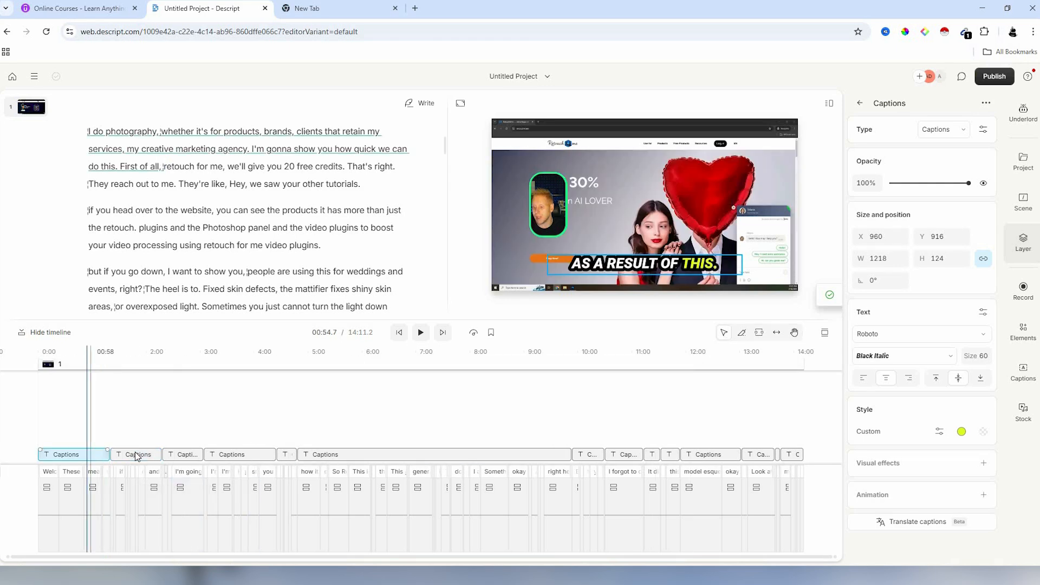
pyautogui.click(136, 454)
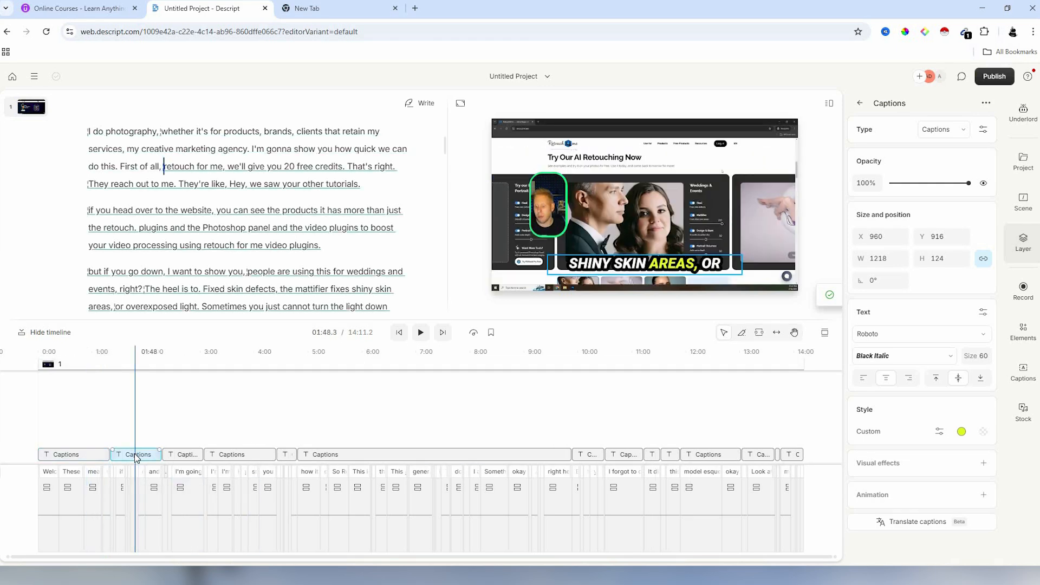
pyautogui.press('Delete')
pyautogui.click(232, 455)
pyautogui.press('Delete')
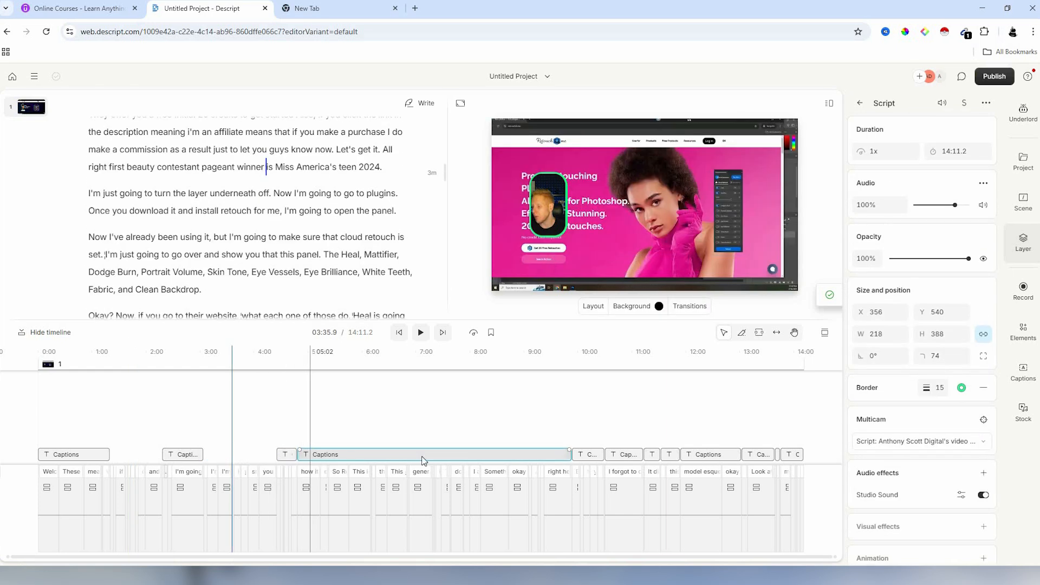
# - Split the long captions segment before 9:54 into shorter pieces at about 7:18, 8:00, 8:43, 6:10, 5:14 and 5:23
pyautogui.click(461, 453)
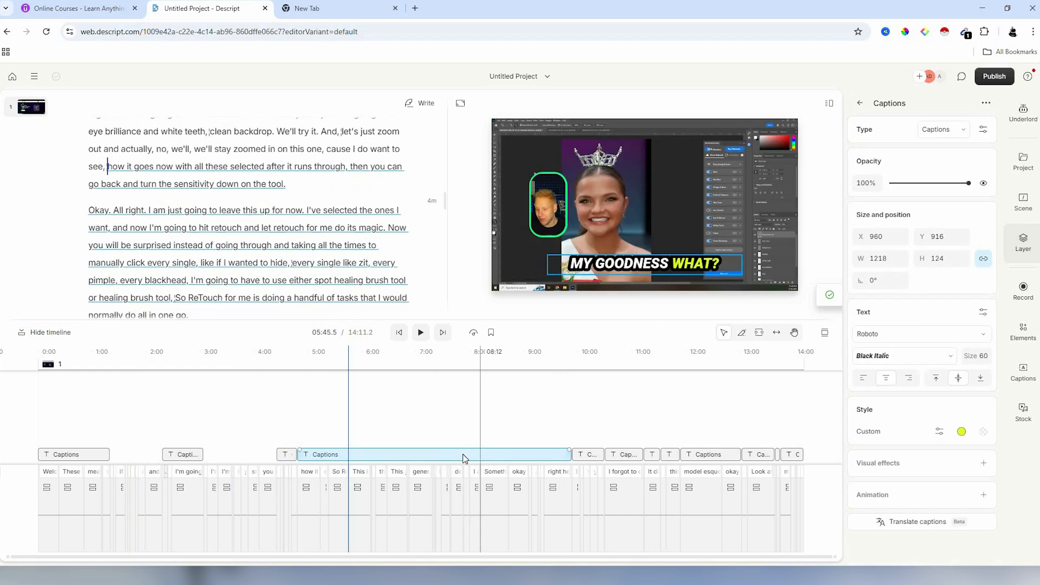
pyautogui.press('b')
pyautogui.click(434, 454)
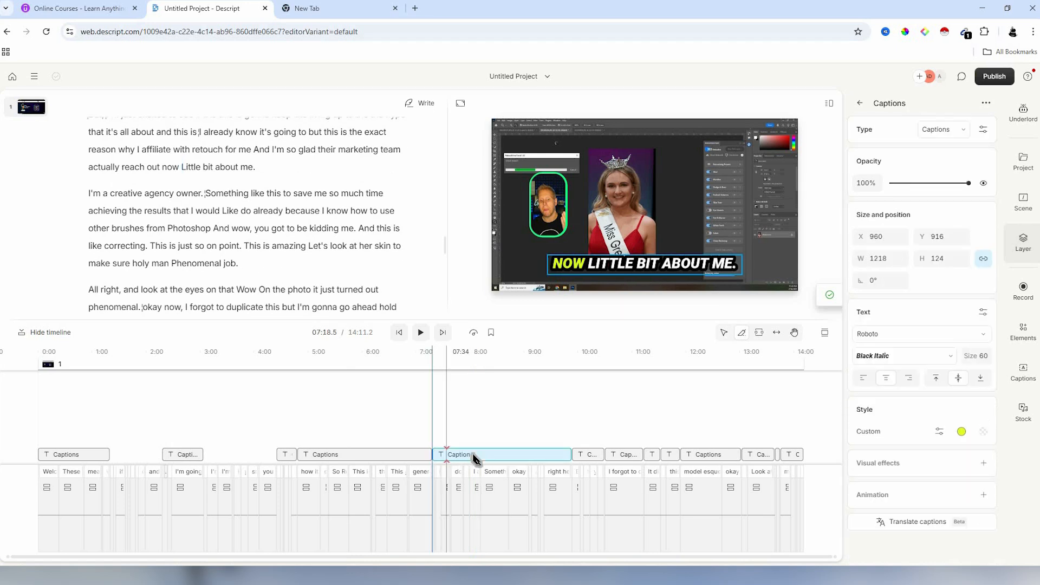
pyautogui.click(470, 456)
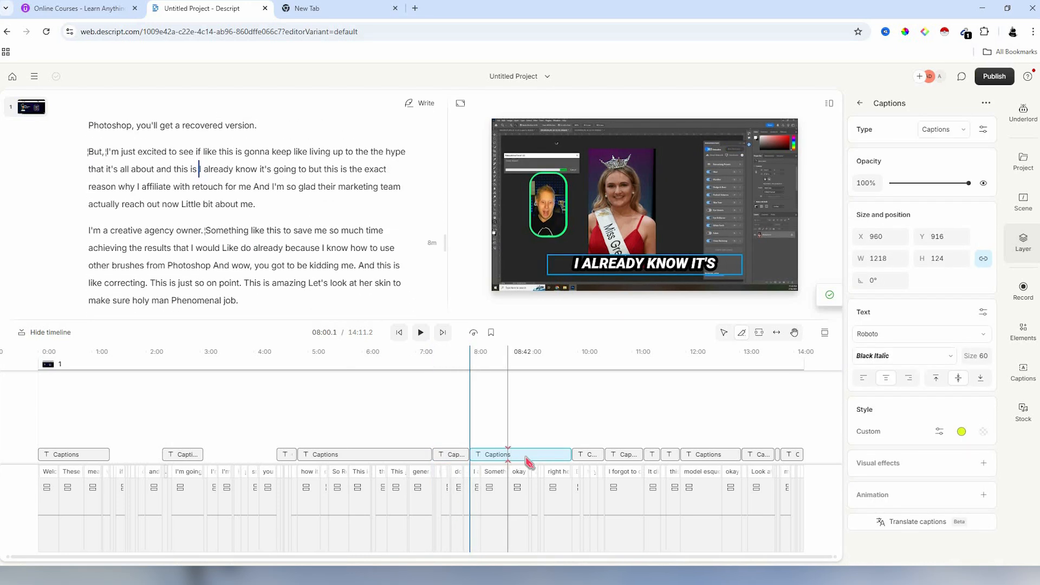
pyautogui.click(508, 456)
pyautogui.click(529, 460)
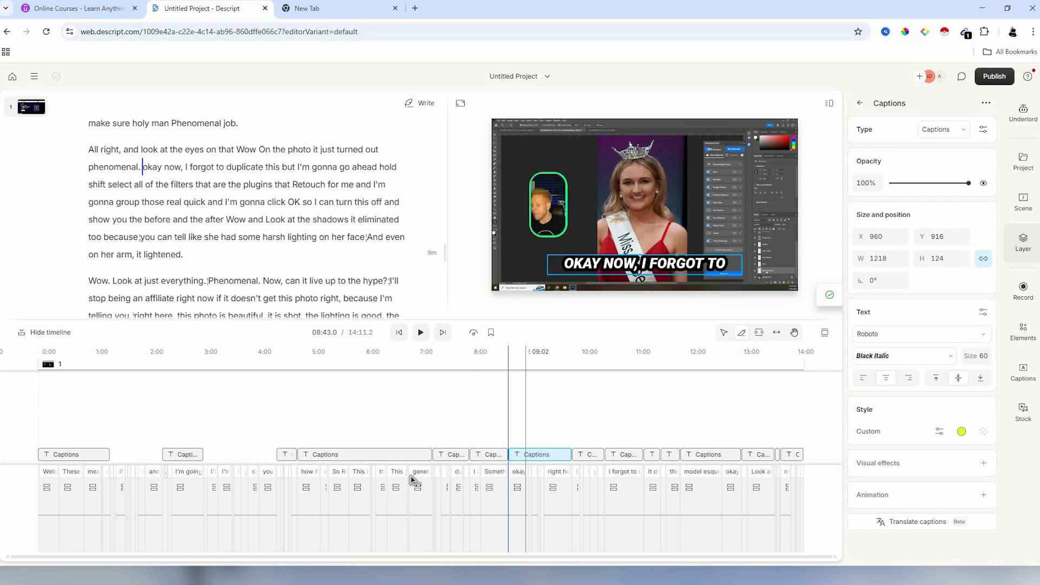
pyautogui.click(373, 459)
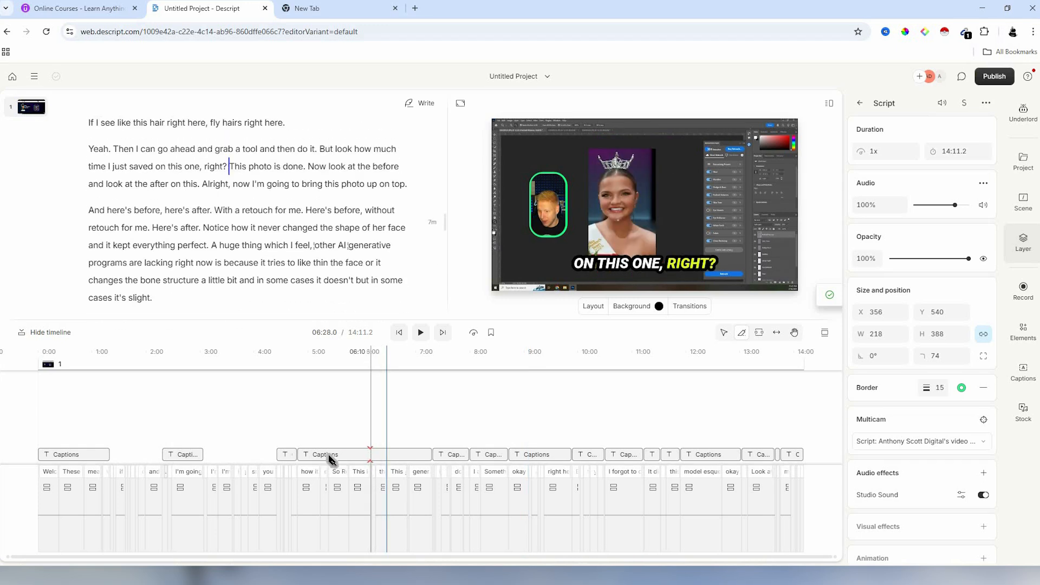
pyautogui.click(326, 457)
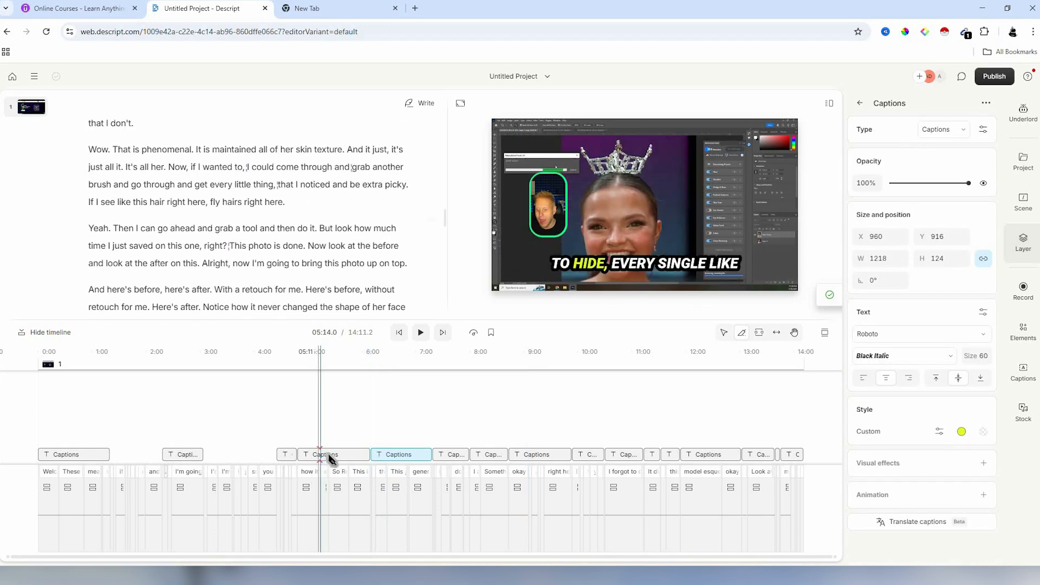
pyautogui.press('v')
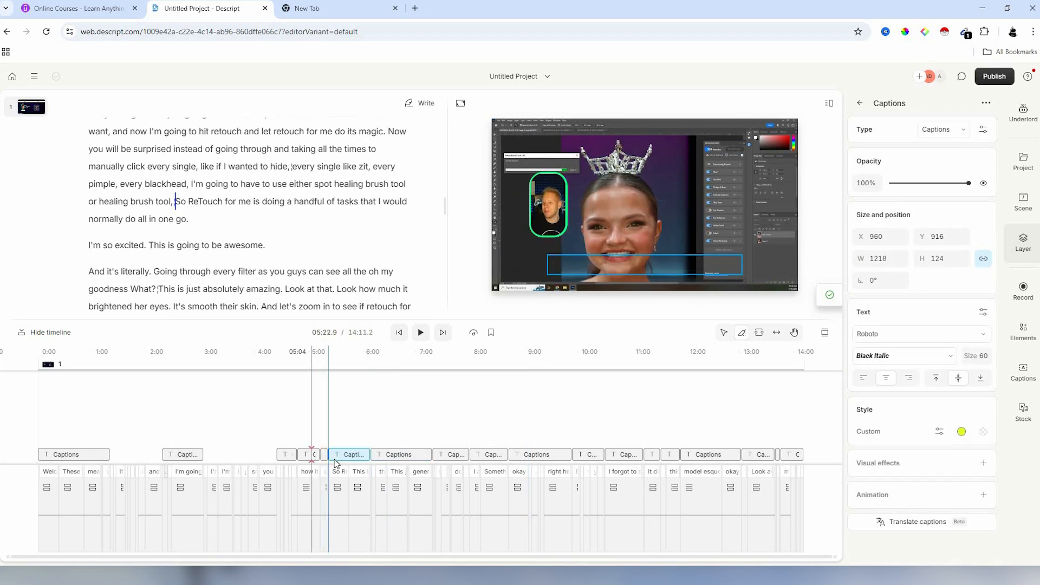
pyautogui.click(298, 416)
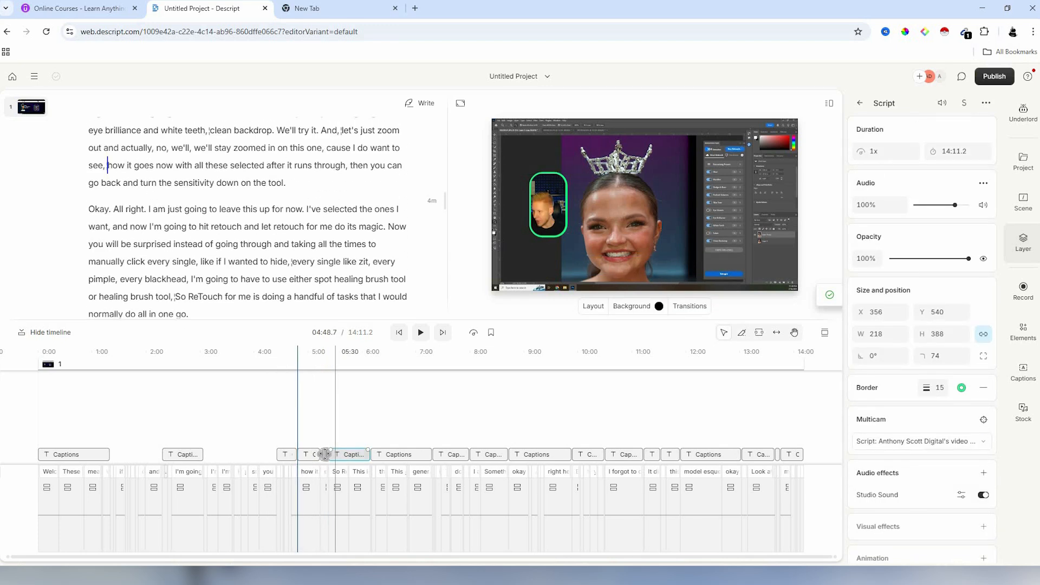
pyautogui.click(326, 455)
pyautogui.click(371, 417)
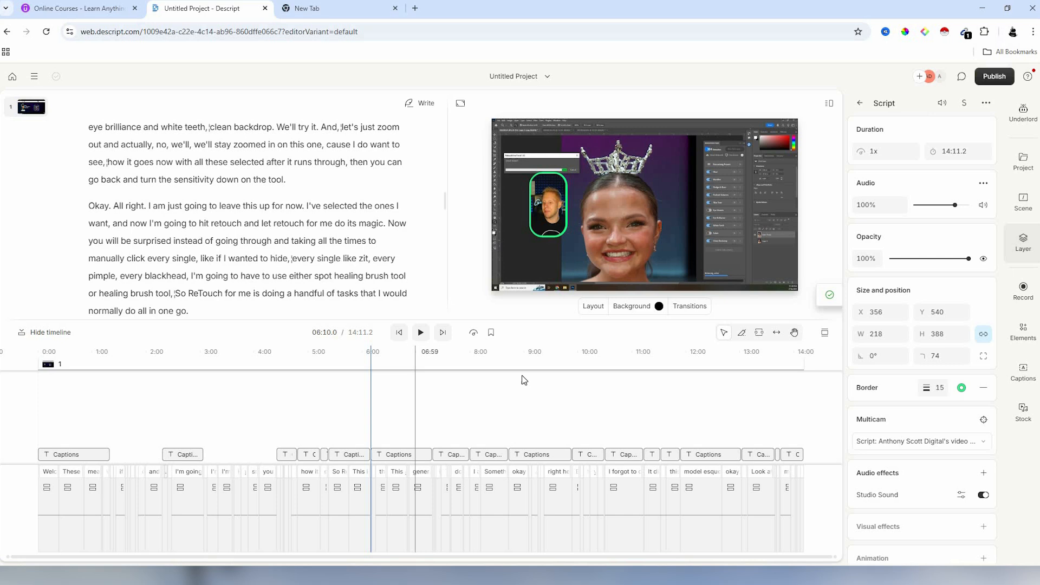
pyautogui.click(568, 416)
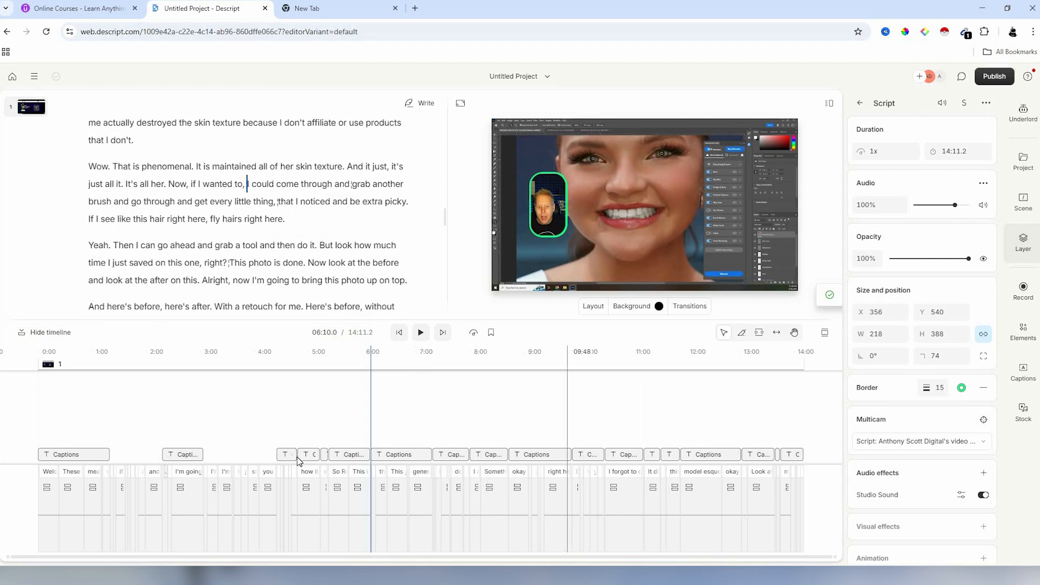
# - Delete the captions segments starting at about 4:49, 5:23, 7:18, 8:00 + 0:43, 10:30, 11:54 and 13:45 on the timeline
pyautogui.click(310, 456)
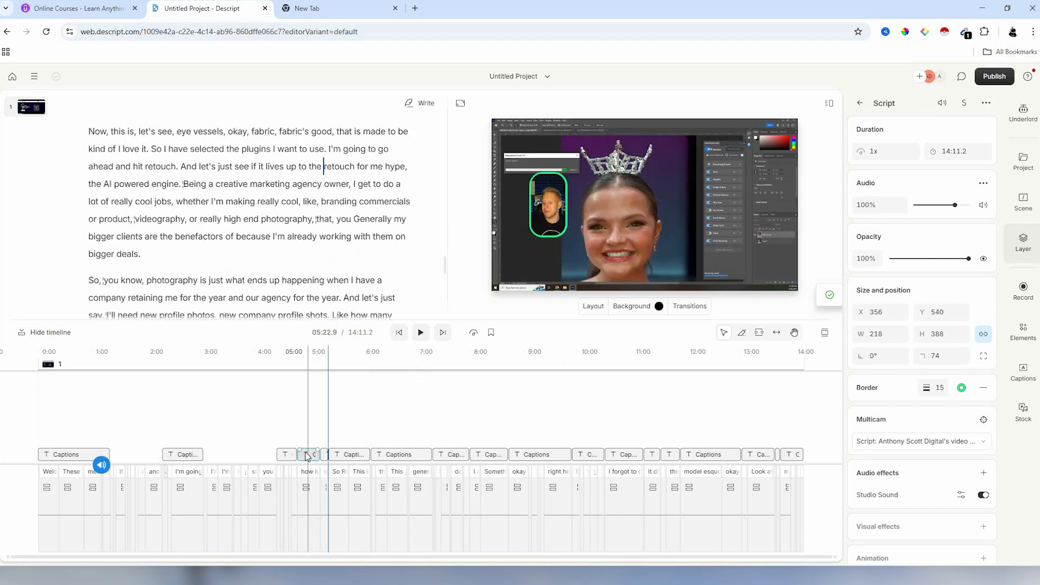
pyautogui.press('Delete')
pyautogui.click(350, 457)
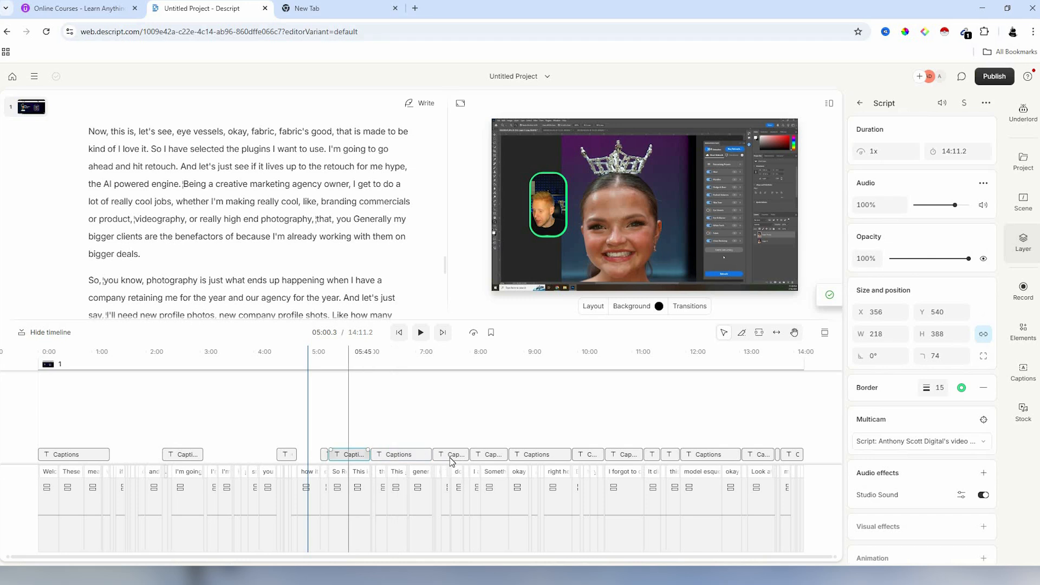
pyautogui.press('Delete')
pyautogui.click(450, 456)
pyautogui.press('Delete')
pyautogui.click(545, 456)
pyautogui.press('Delete')
pyautogui.click(621, 457)
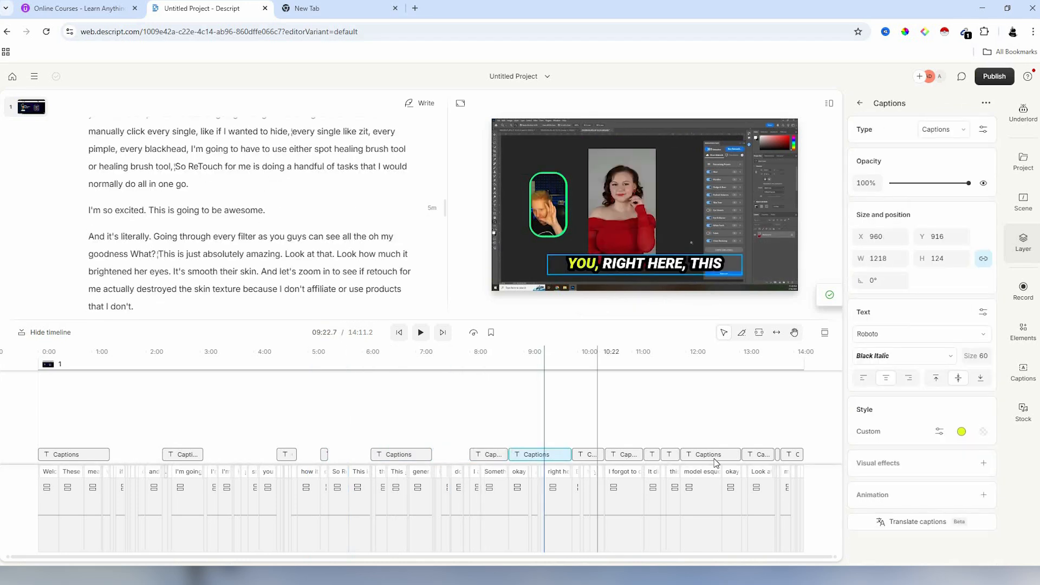
pyautogui.press('Delete')
pyautogui.click(757, 455)
pyautogui.click(709, 455)
pyautogui.press('Delete')
pyautogui.click(792, 455)
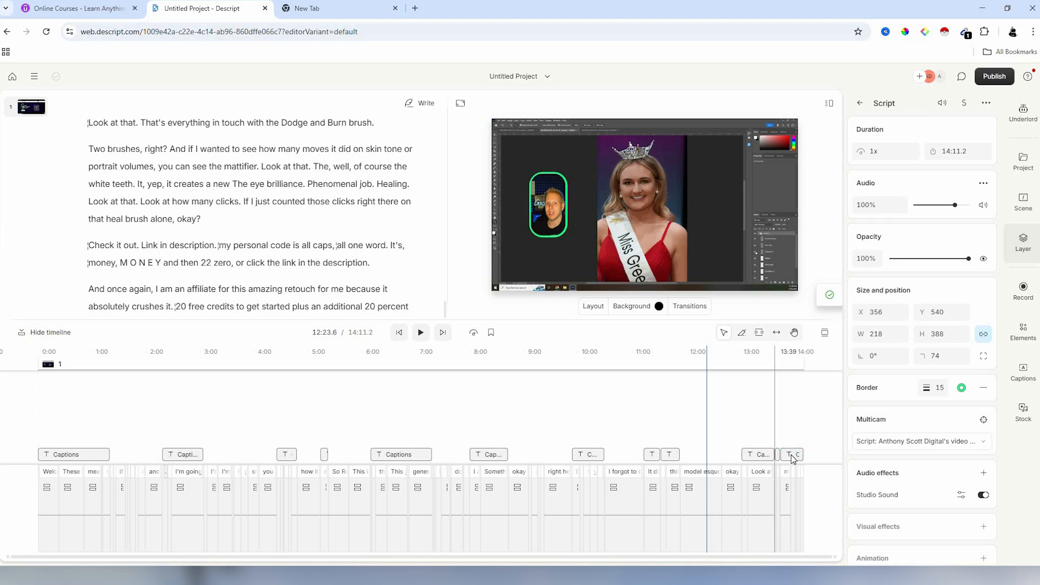
pyautogui.press('Delete')
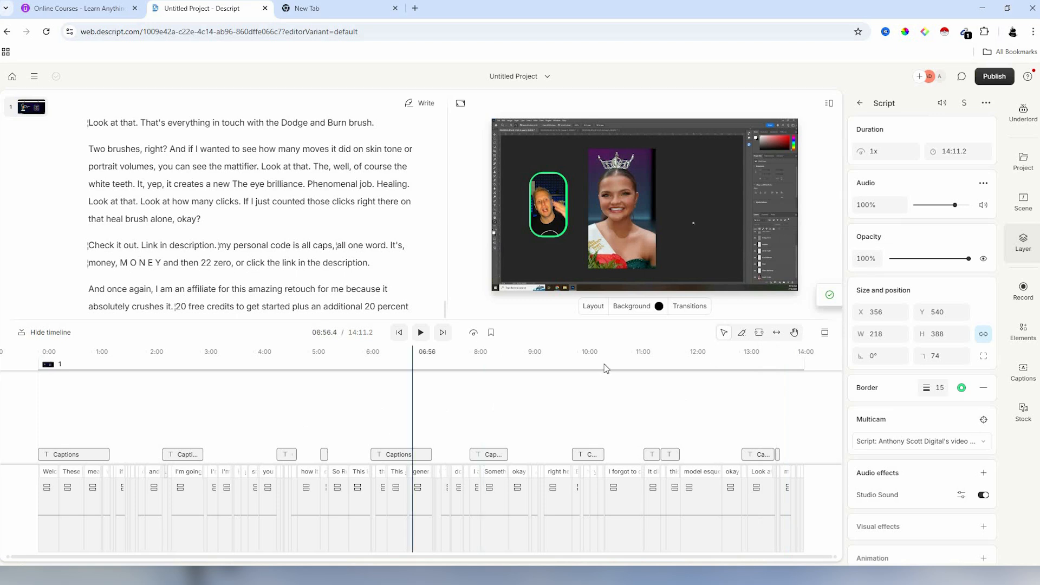
# - Return the playhead to the beginning and play the video to review where the captions appear
pyautogui.click(399, 332)
pyautogui.click(421, 333)
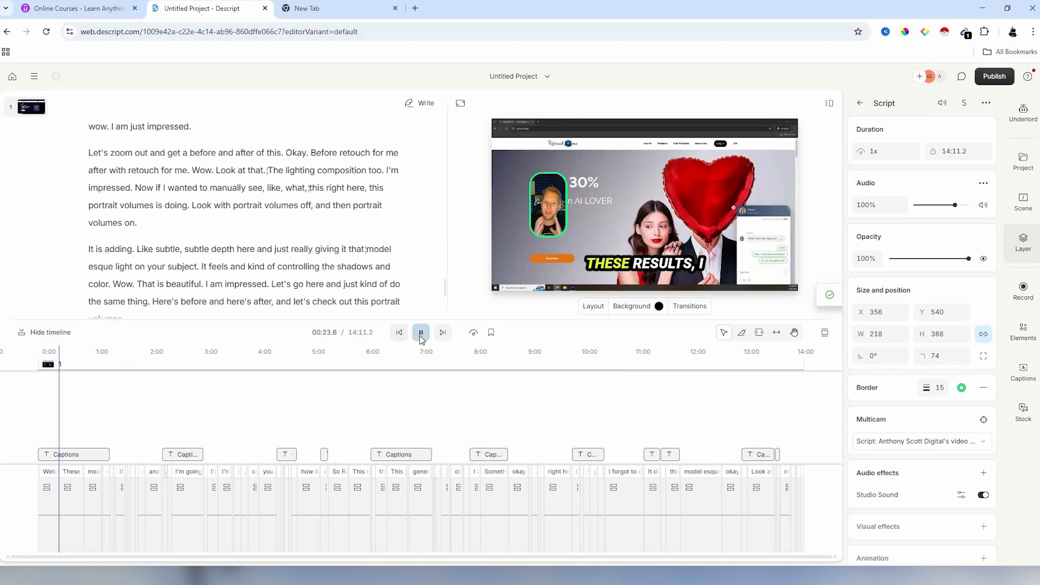
# - Play a short stretch of the video from about 6:24 to check the captions there
pyautogui.press('space')
pyautogui.click(383, 358)
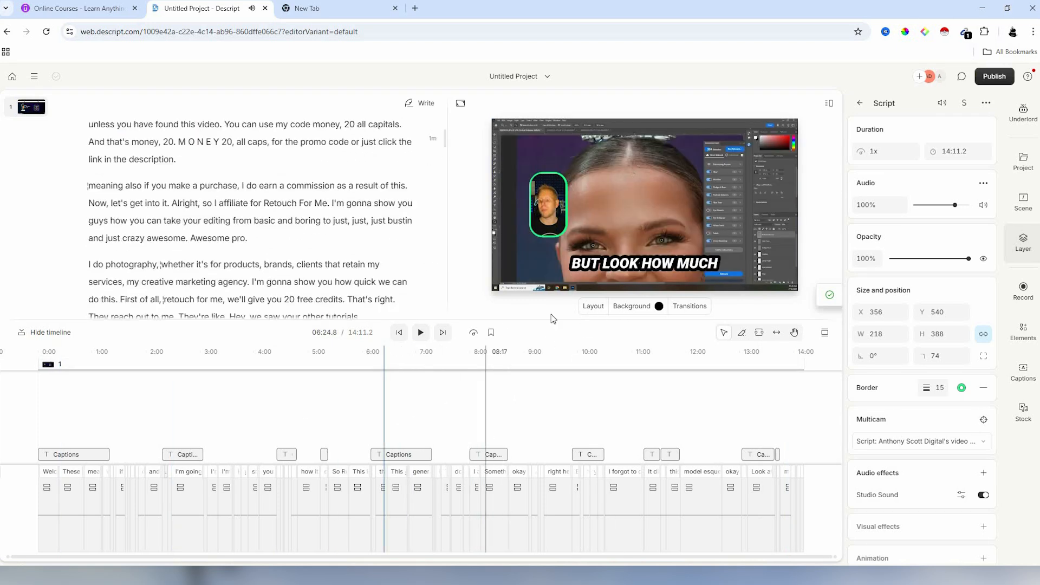
pyautogui.click(421, 332)
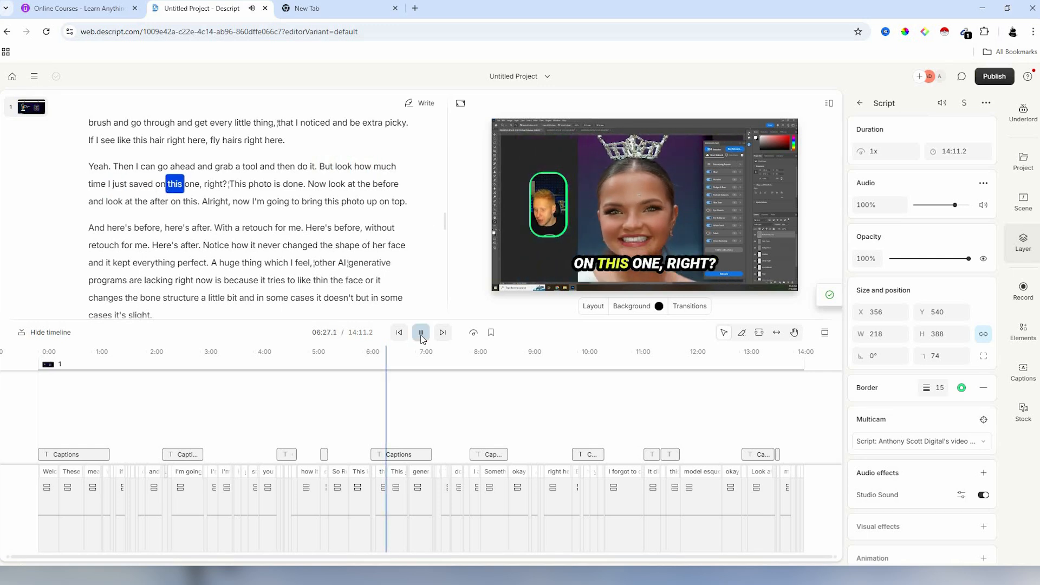
pyautogui.click(421, 333)
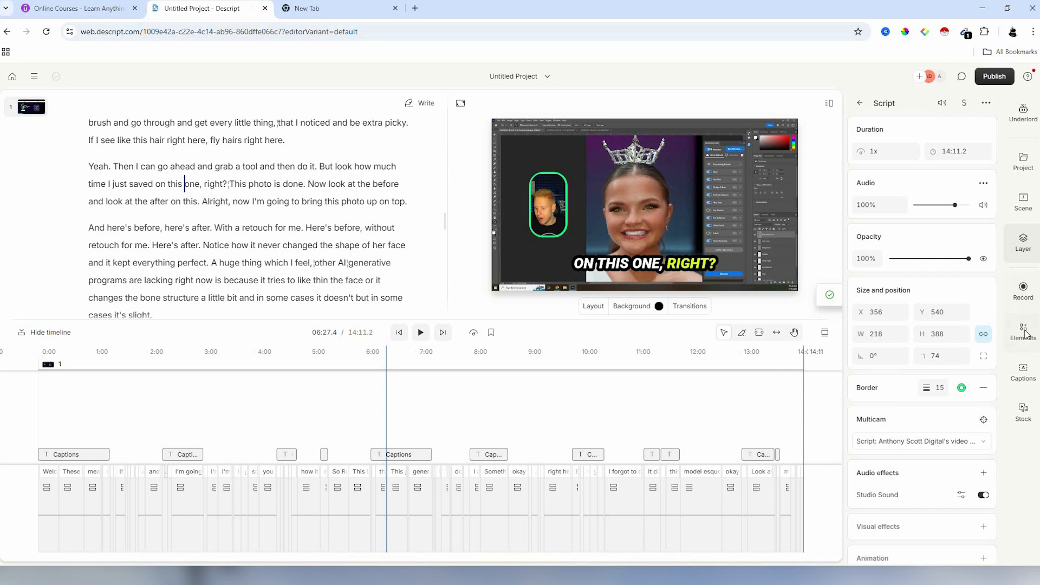
# - Browse the caption style presets available for all scenes
pyautogui.click(1024, 369)
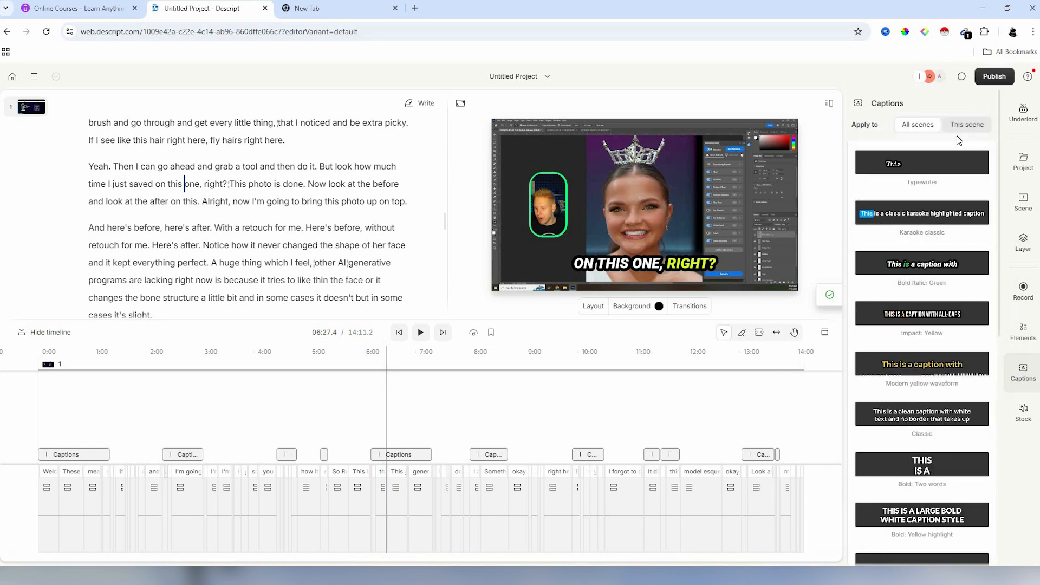
pyautogui.scroll(-8, 921, 304)
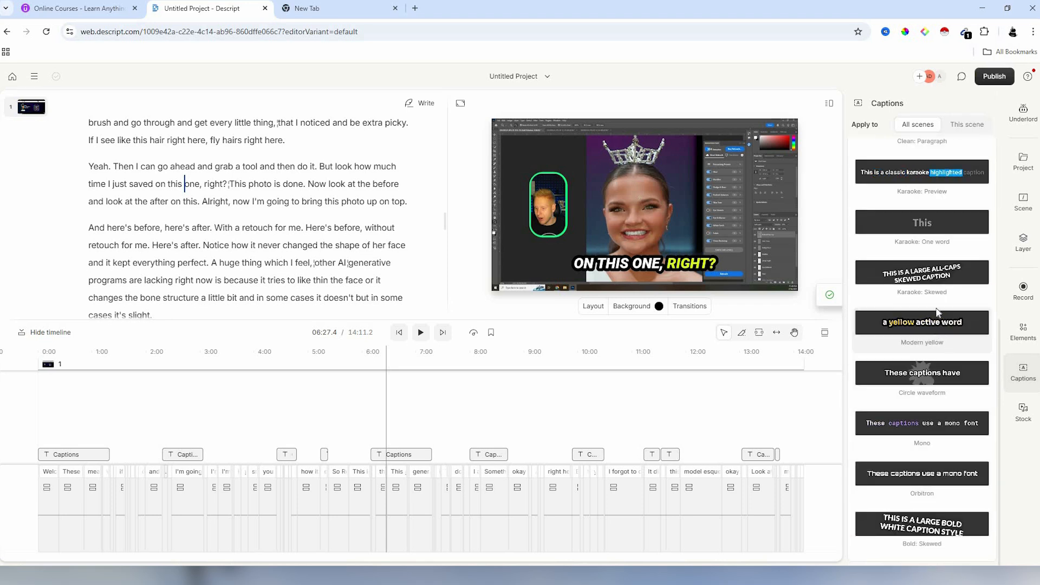
pyautogui.scroll(7, 928, 288)
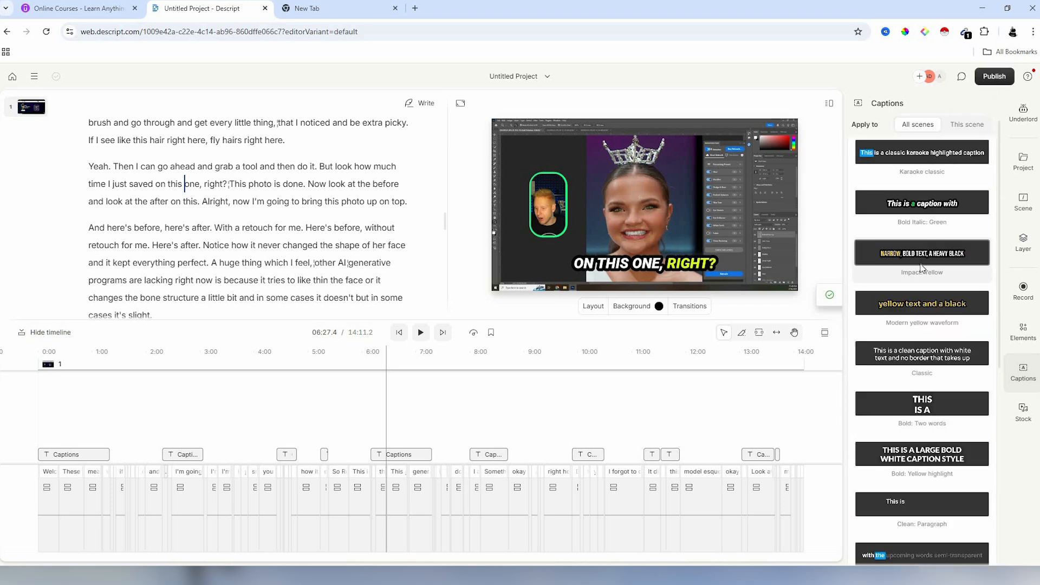
pyautogui.scroll(1, 921, 267)
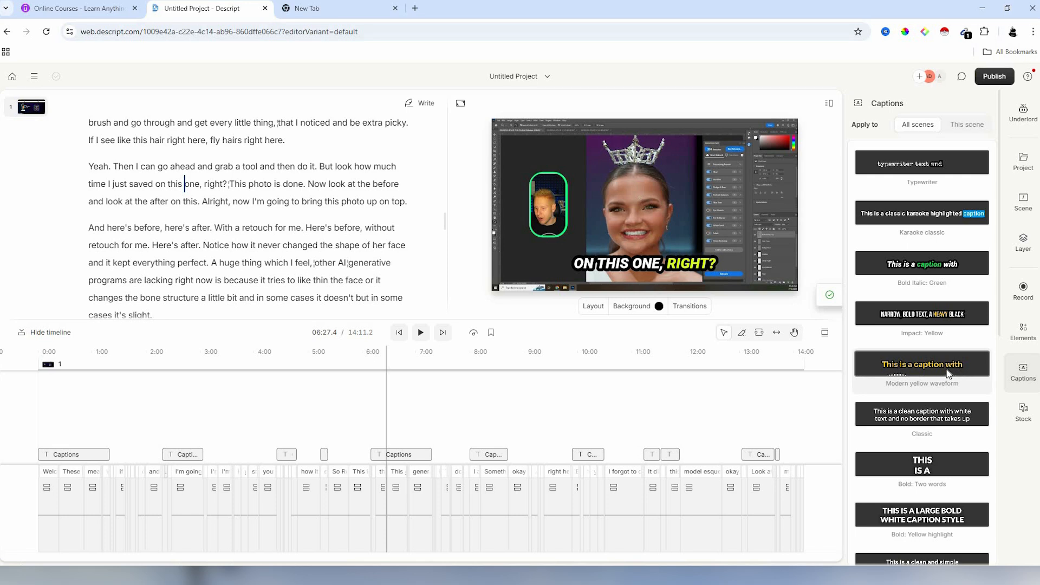
pyautogui.scroll(-2, 948, 374)
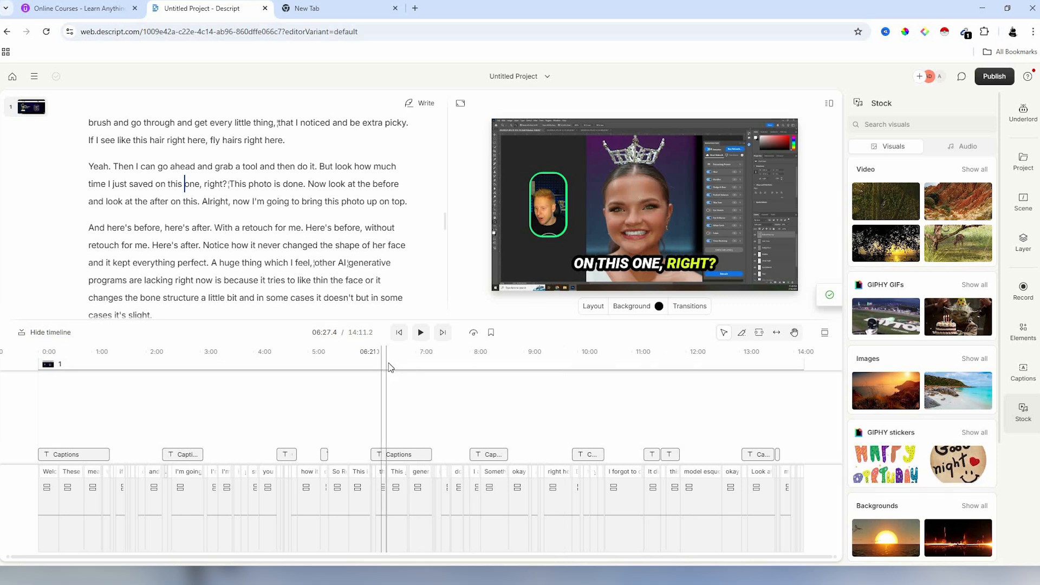
# - Place the playhead at about 3:12 and search the stock visuals for "photography"
pyautogui.click(199, 378)
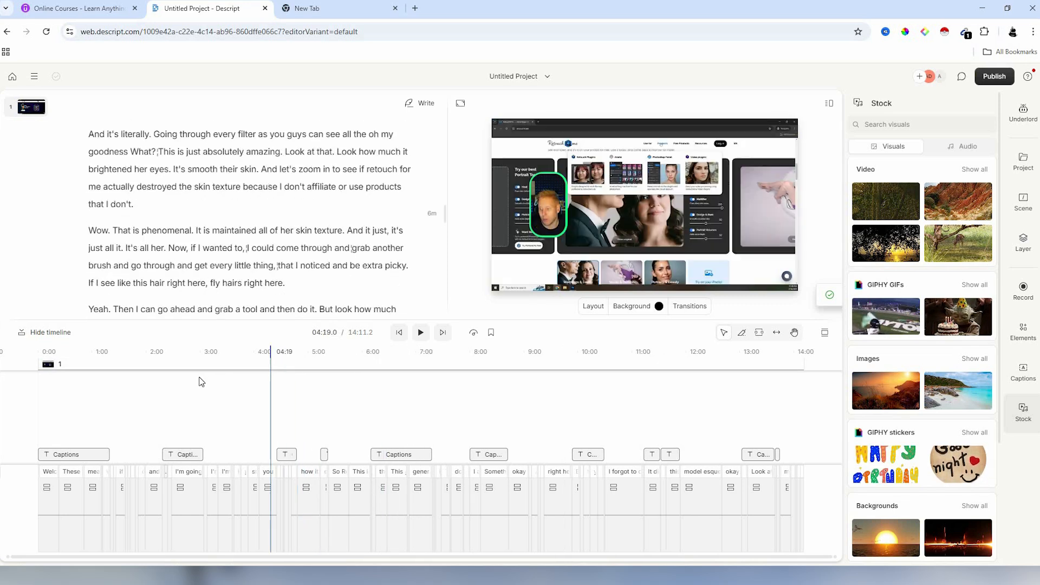
pyautogui.click(211, 383)
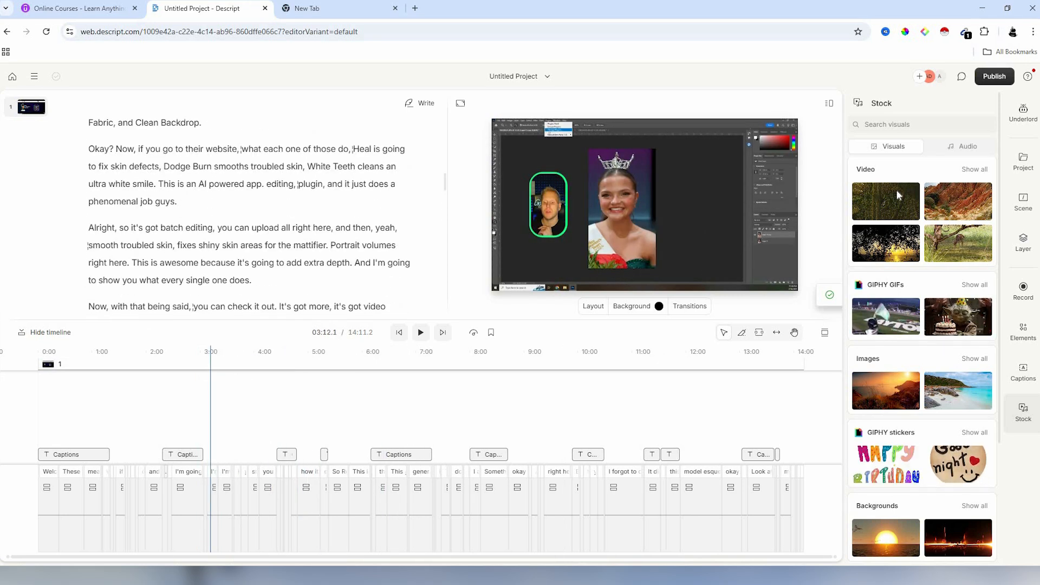
pyautogui.click(908, 125)
pyautogui.click(909, 124)
pyautogui.write('ph')
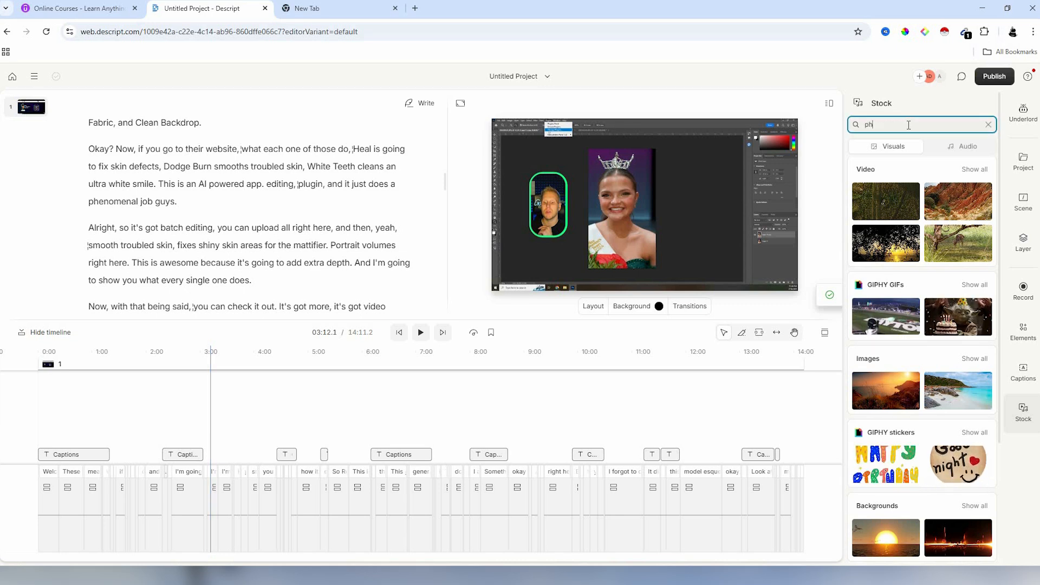
pyautogui.write('otography')
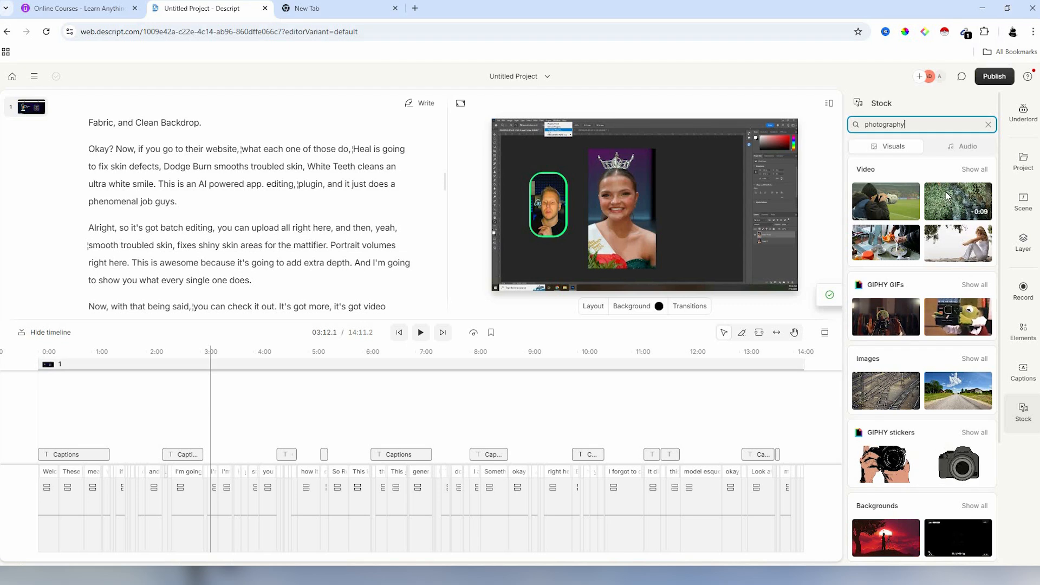
# - Show all matching stock videos and add the studio fashion photo shoot clip to the timeline
pyautogui.click(974, 169)
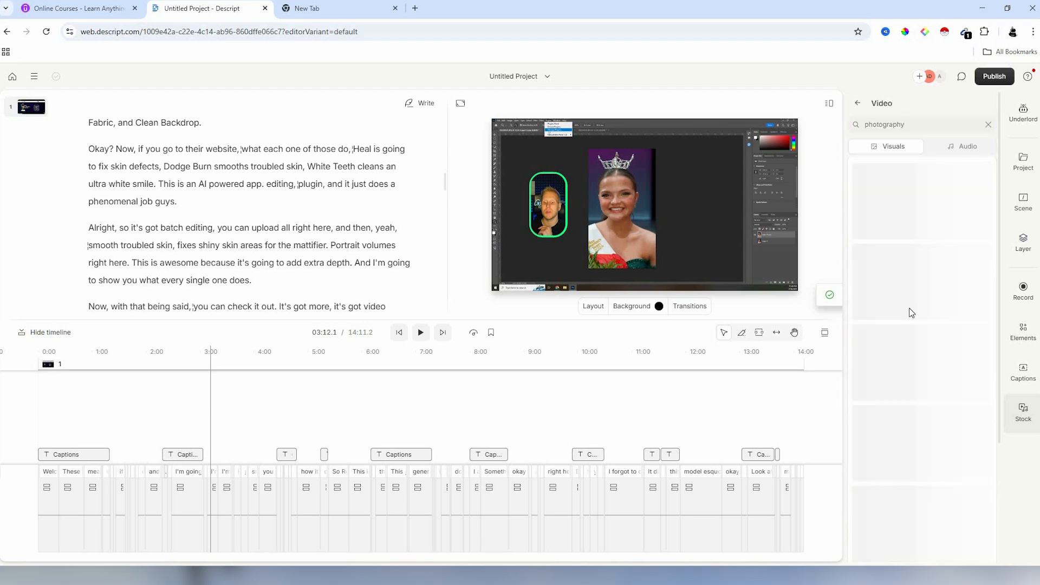
pyautogui.scroll(-7, 928, 464)
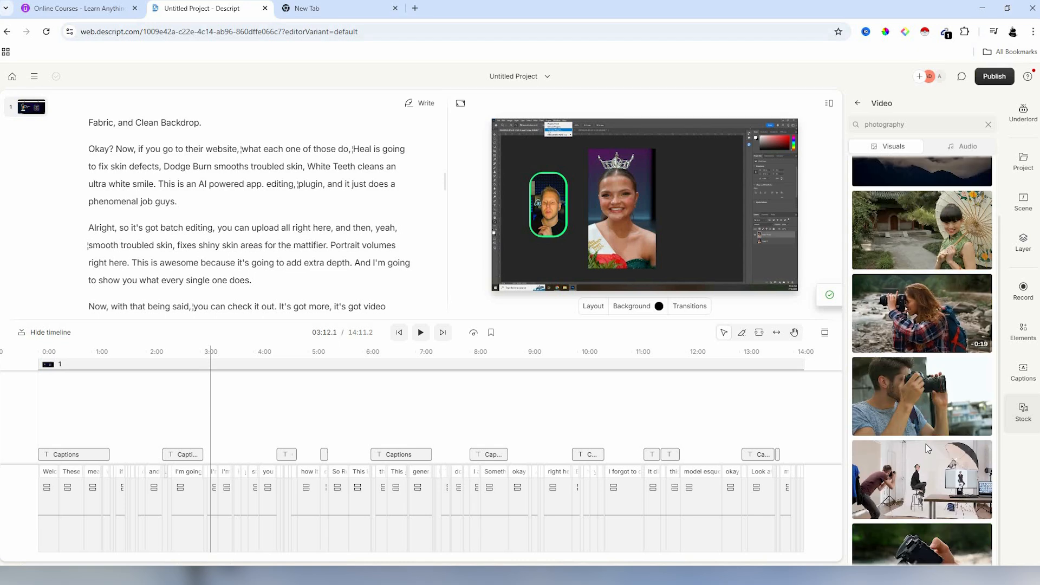
pyautogui.scroll(-2, 933, 370)
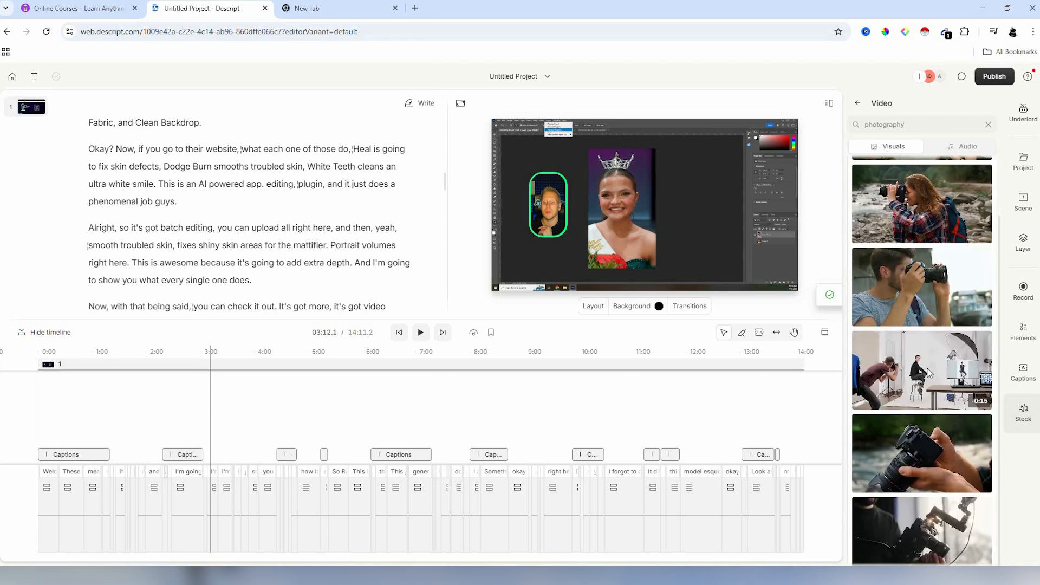
pyautogui.moveTo(928, 374); pyautogui.dragTo(212, 430)
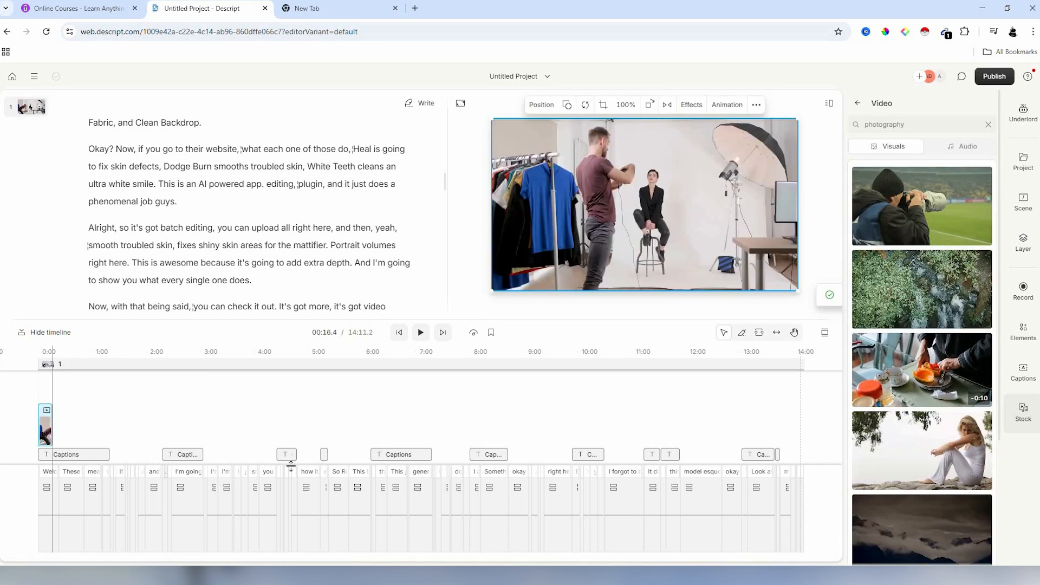
# - Move the studio photo shoot clip to about 3:04 on the timeline, right after the second captions segment
pyautogui.moveTo(48, 412); pyautogui.dragTo(215, 564)
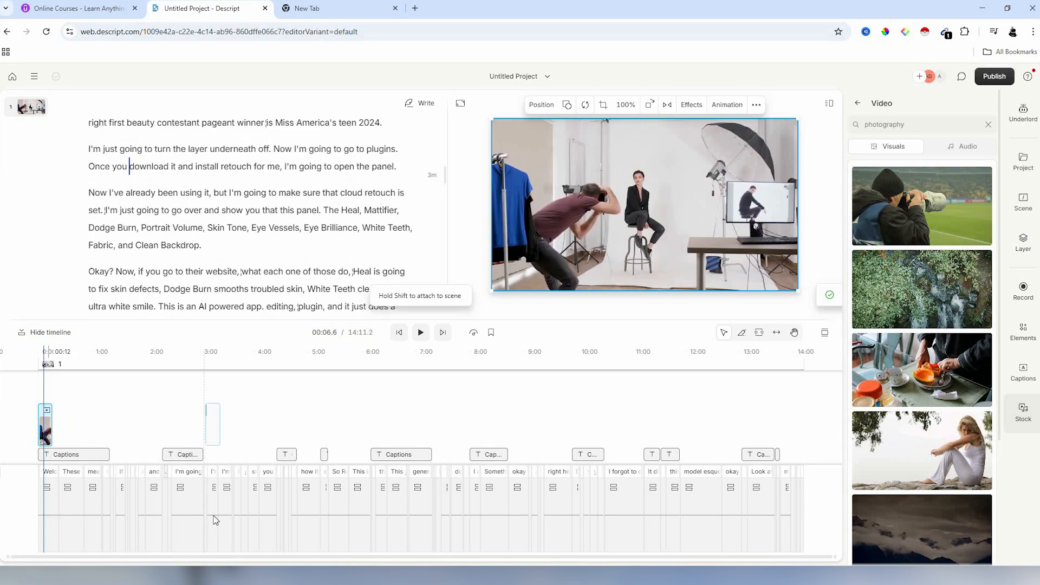
pyautogui.moveTo(50, 358); pyautogui.dragTo(212, 446)
pyautogui.click(212, 450)
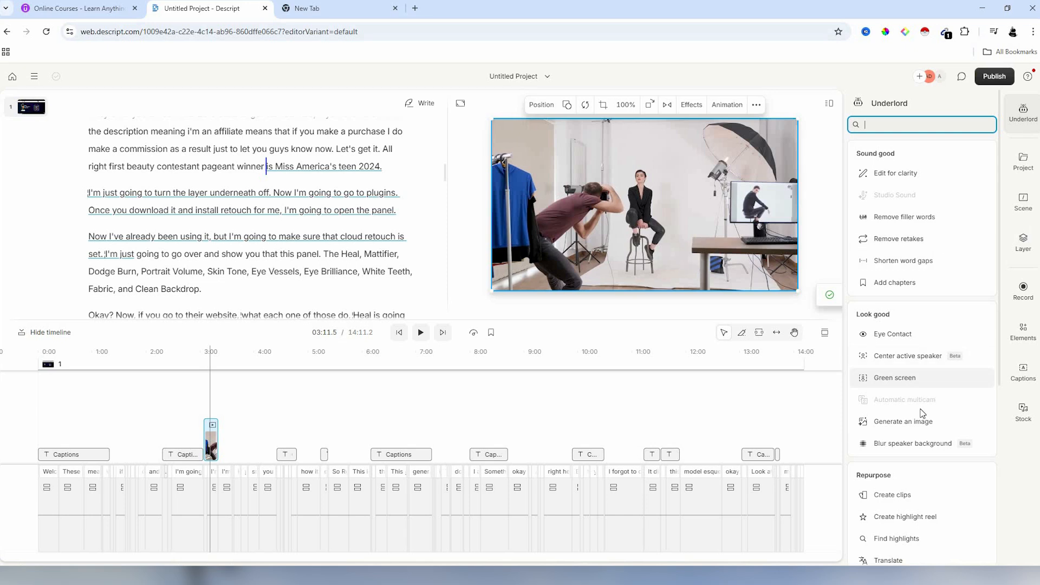
# - Look through the Underlord AI tools and the editing options offered for the studio photo shoot clip
pyautogui.scroll(-3, 927, 400)
pyautogui.scroll(3, 1001, 234)
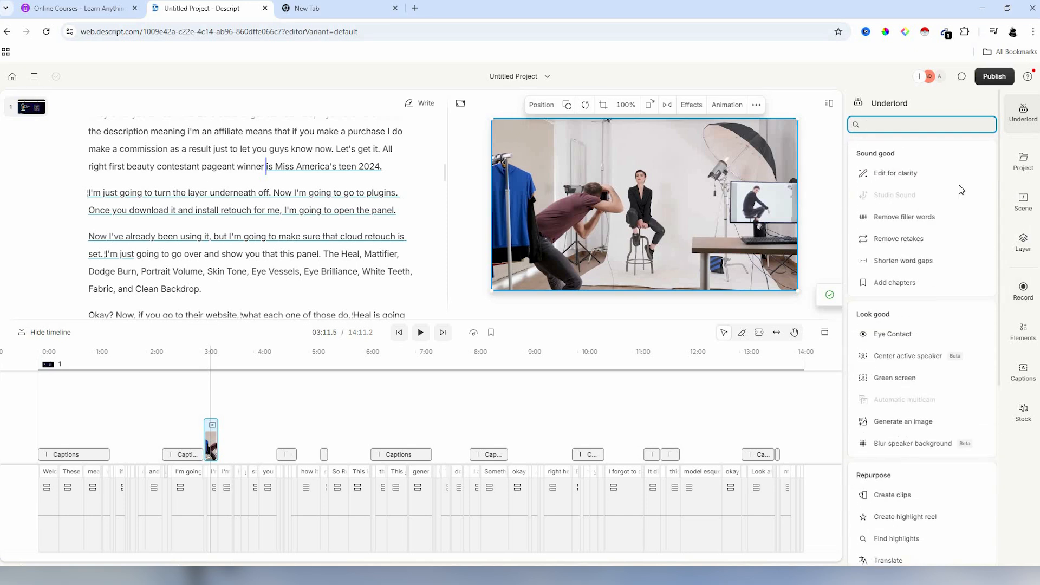
pyautogui.scroll(-5, 923, 261)
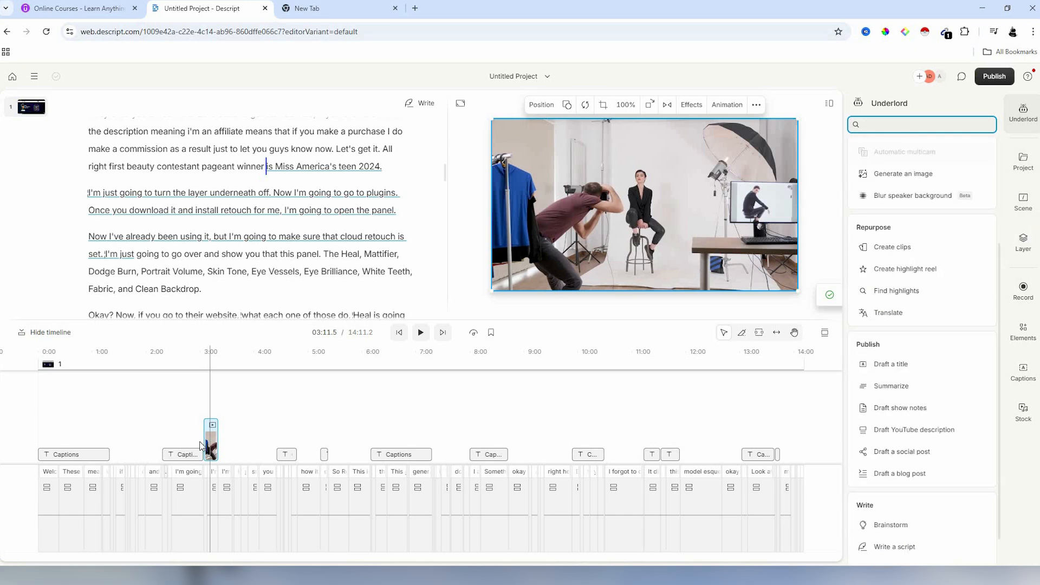
pyautogui.click(212, 444)
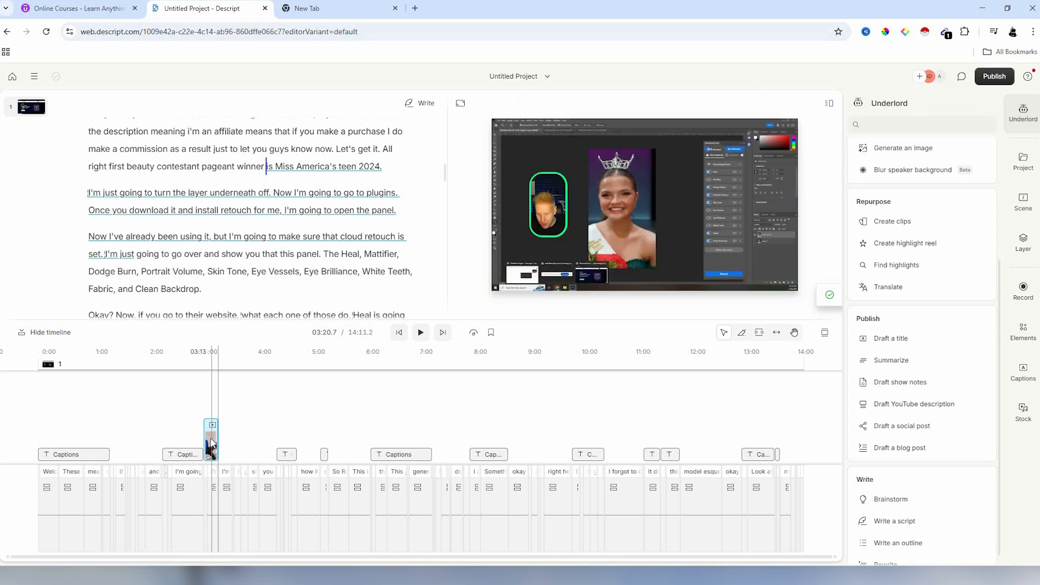
pyautogui.rightClick(211, 444)
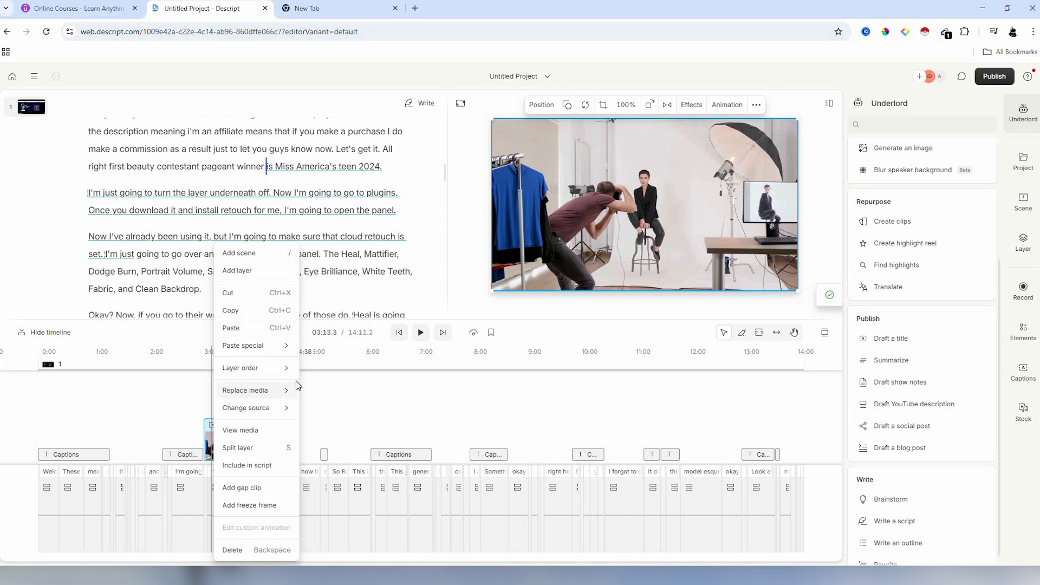
pyautogui.moveTo(253, 391)
pyautogui.click(194, 427)
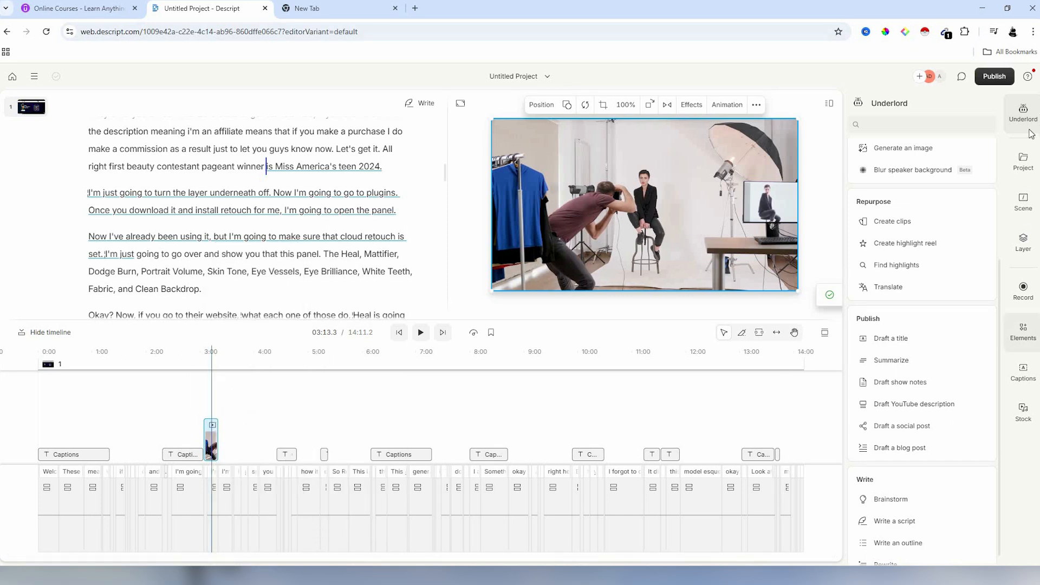
pyautogui.scroll(5, 943, 260)
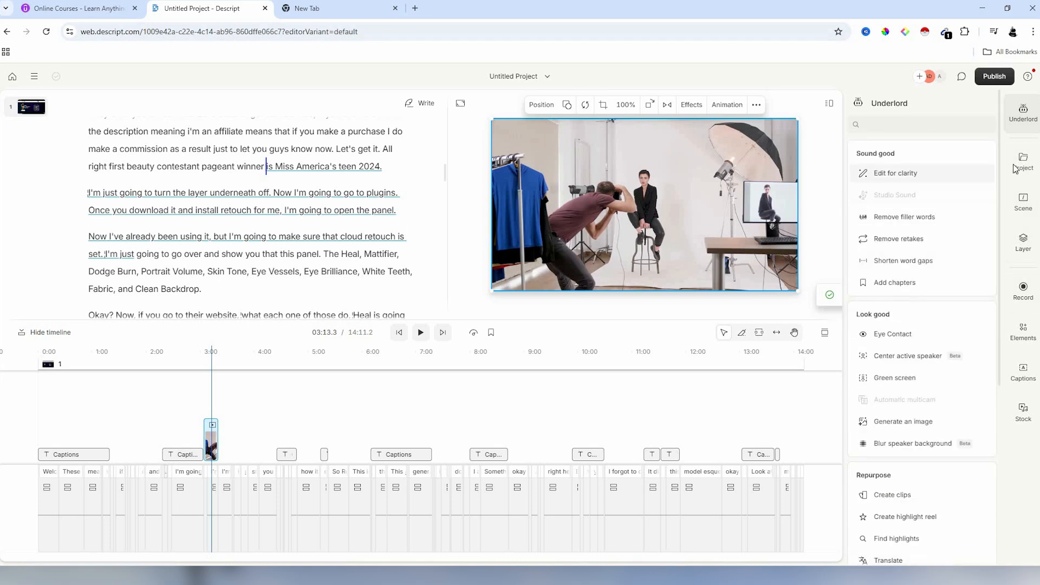
# - Examine the visual effects available for the scene
pyautogui.click(1025, 204)
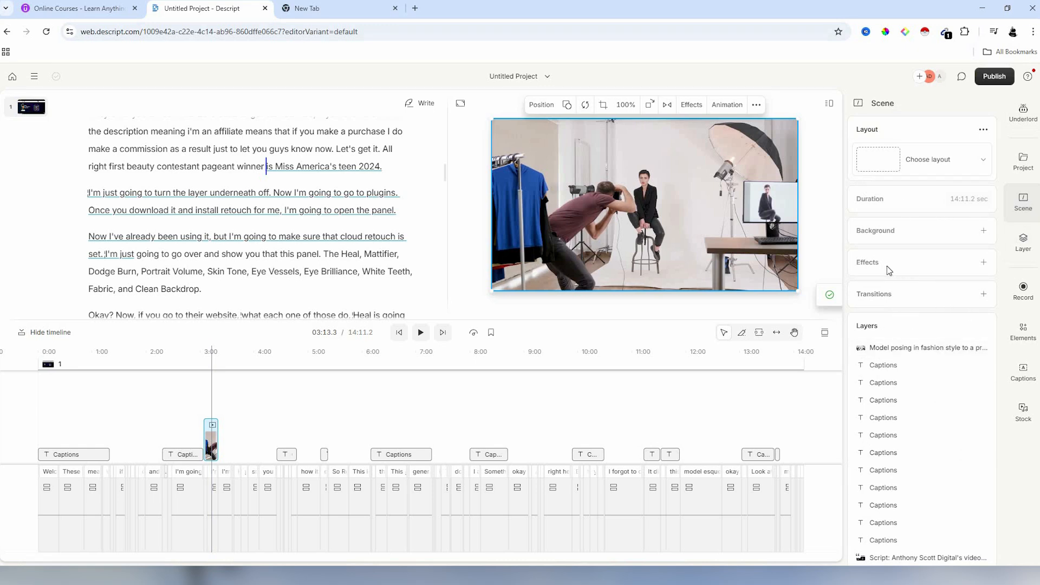
pyautogui.click(983, 263)
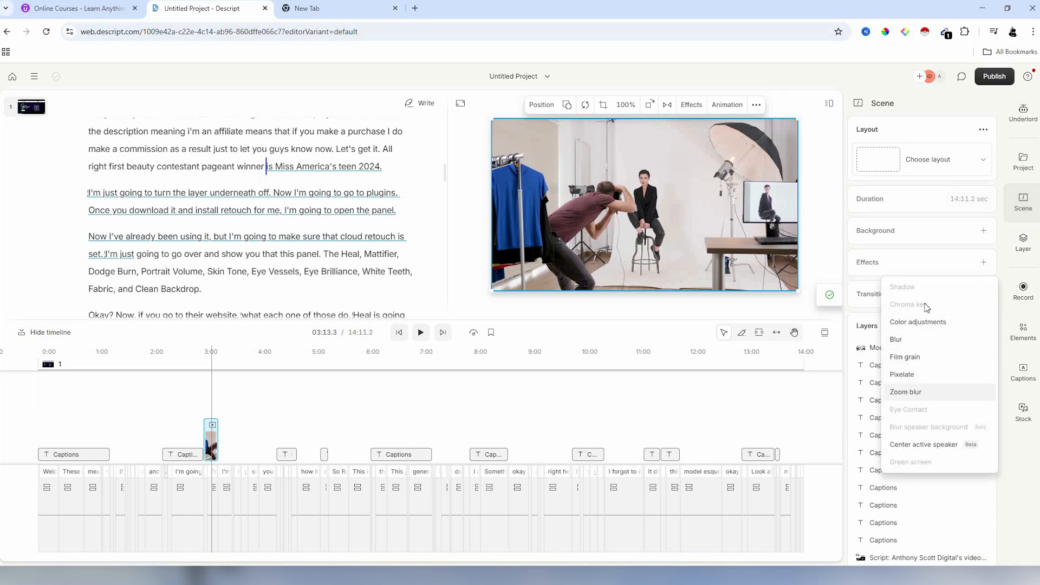
pyautogui.click(910, 295)
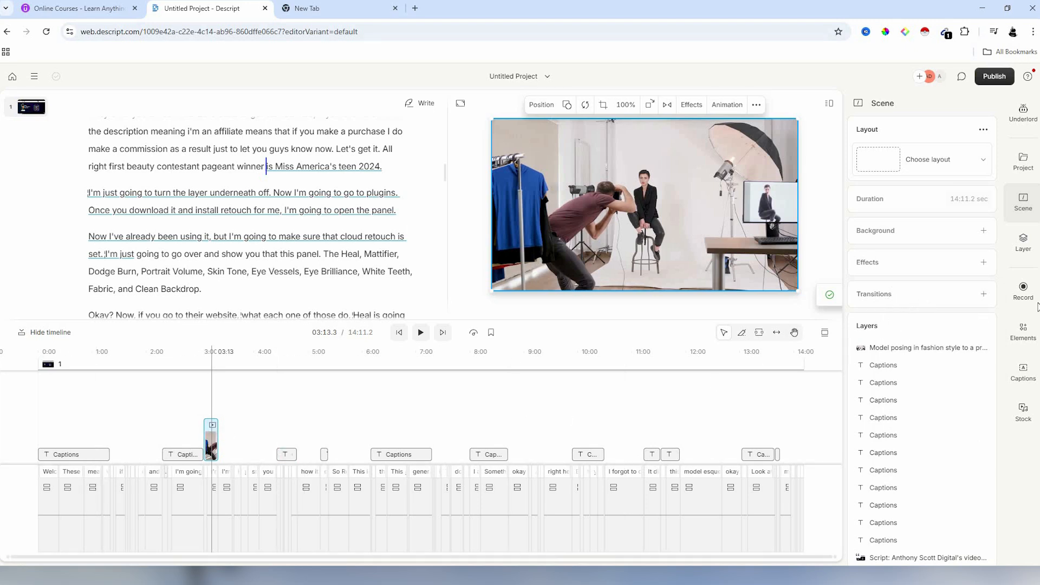
# - Add a Star wipe transition in to the scene and look over its type and duration settings
pyautogui.click(984, 294)
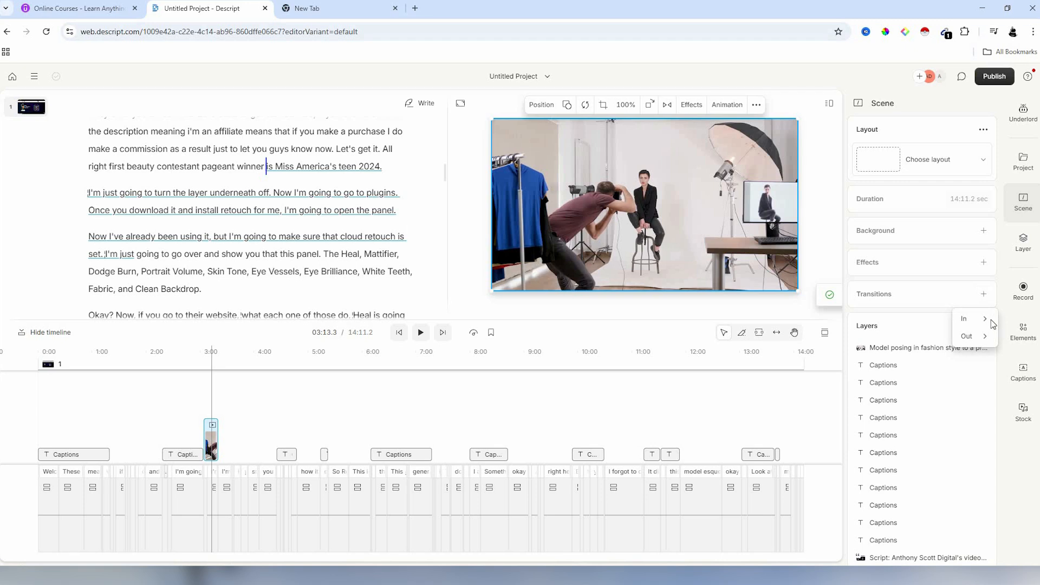
pyautogui.moveTo(970, 319)
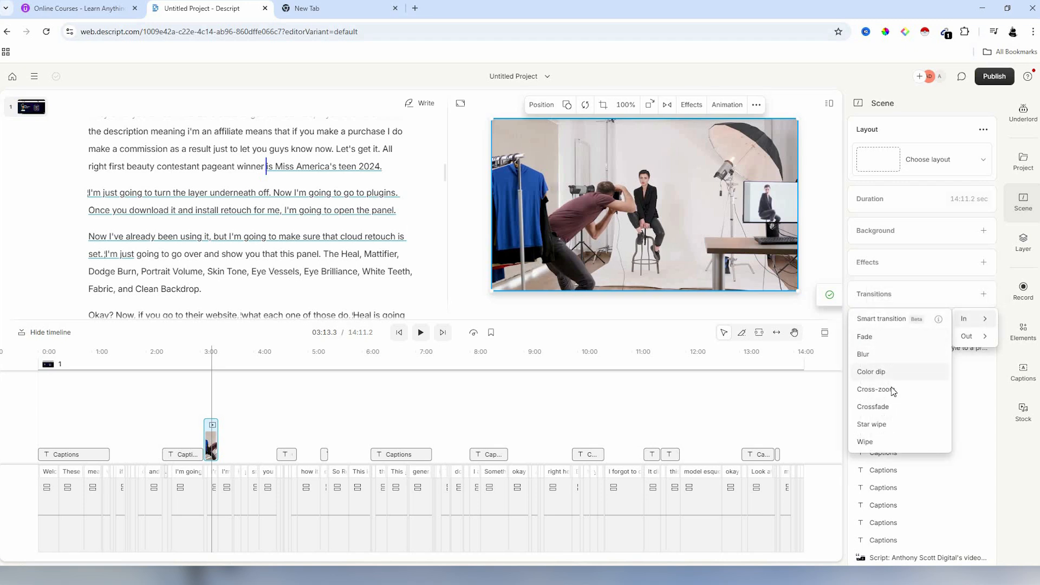
pyautogui.click(881, 424)
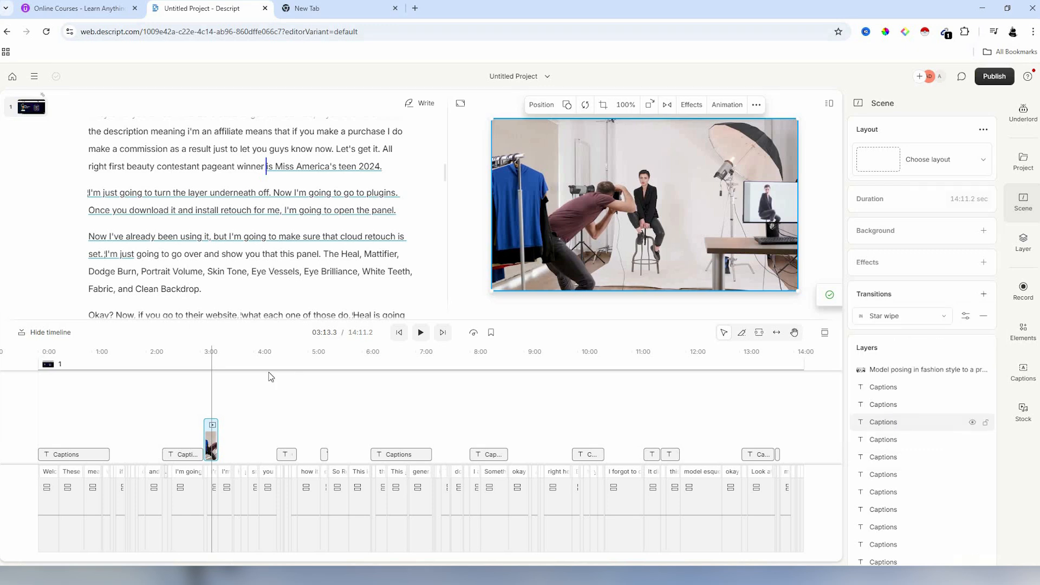
pyautogui.click(966, 316)
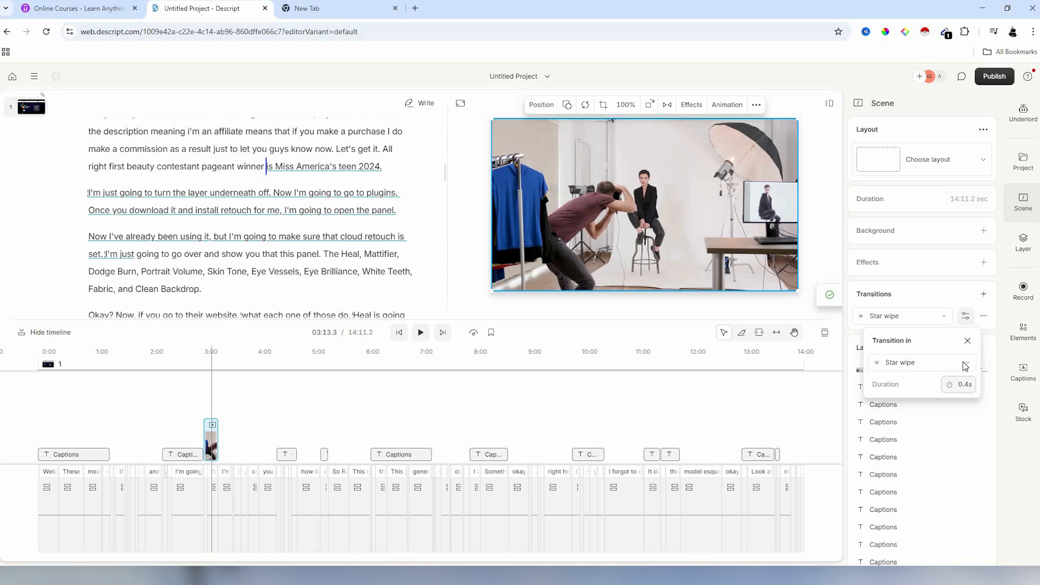
pyautogui.click(965, 367)
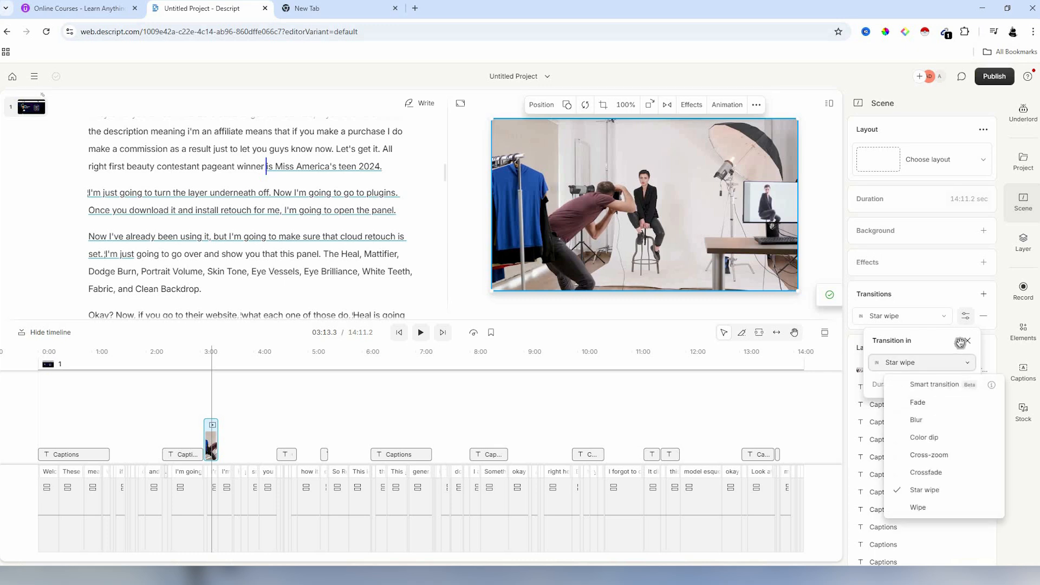
pyautogui.click(960, 343)
pyautogui.click(986, 316)
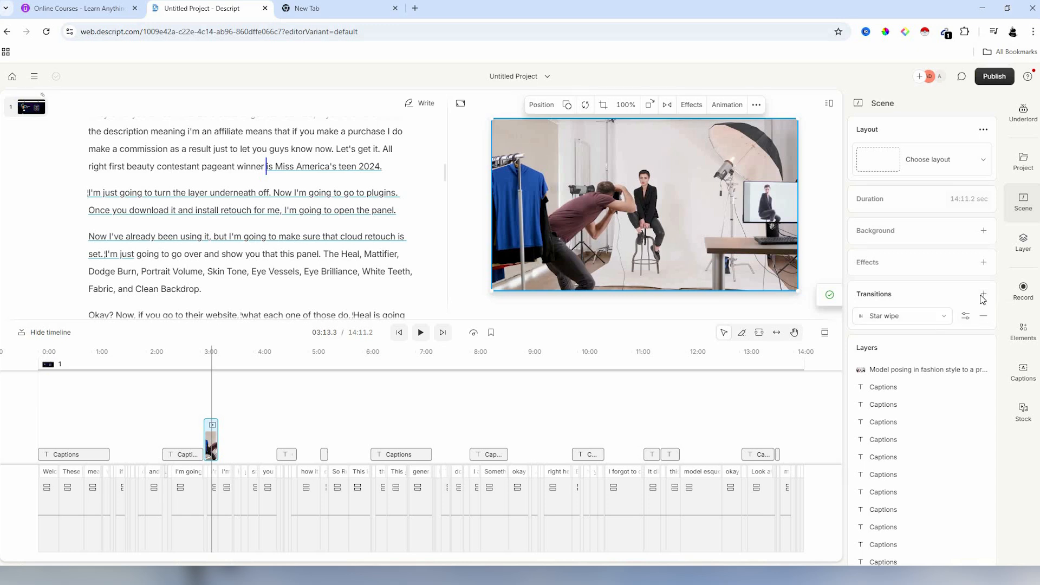
# - Add a Star wipe transition out to the scene
pyautogui.click(984, 294)
pyautogui.moveTo(970, 319)
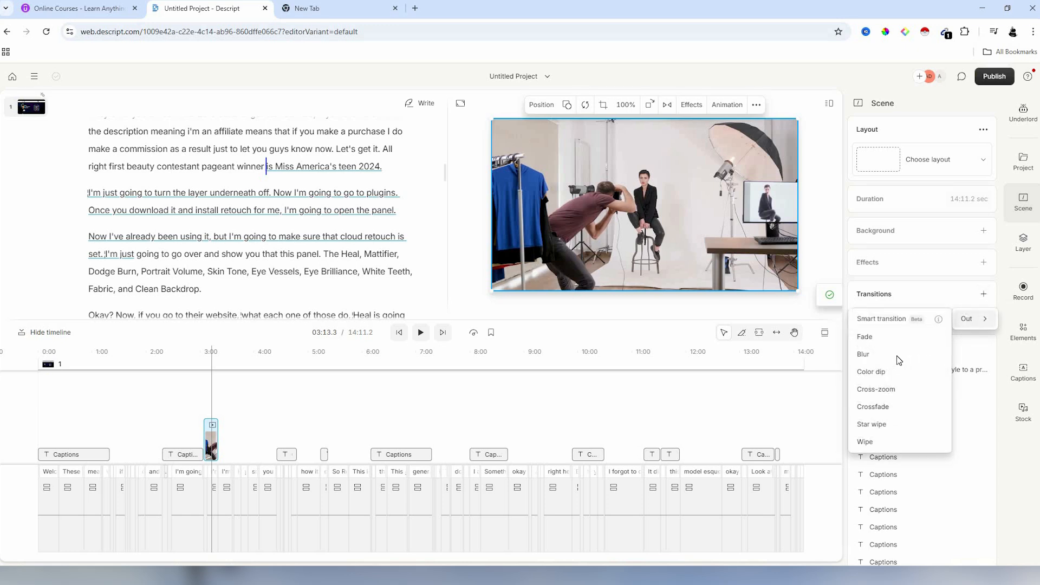
pyautogui.click(897, 422)
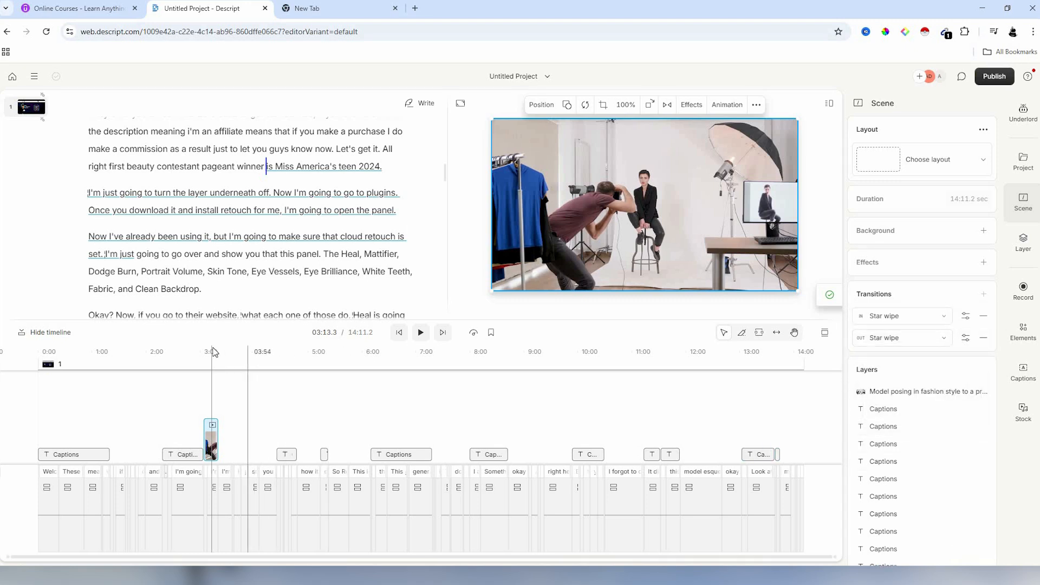
# - Play the recording from about 2:45 and from the start of the studio photo shoot clip to check the transition in
pyautogui.click(187, 354)
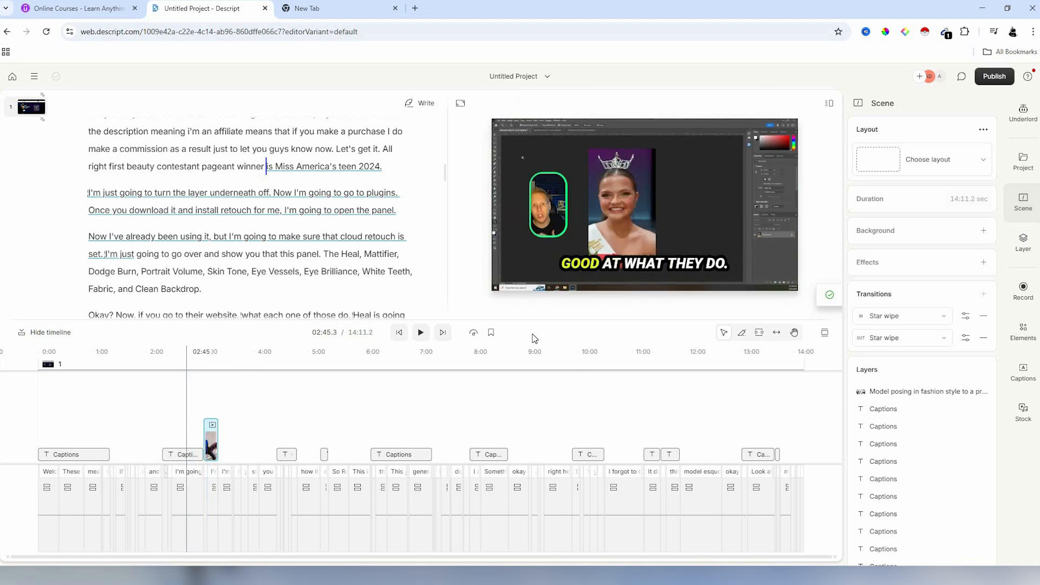
pyautogui.click(427, 335)
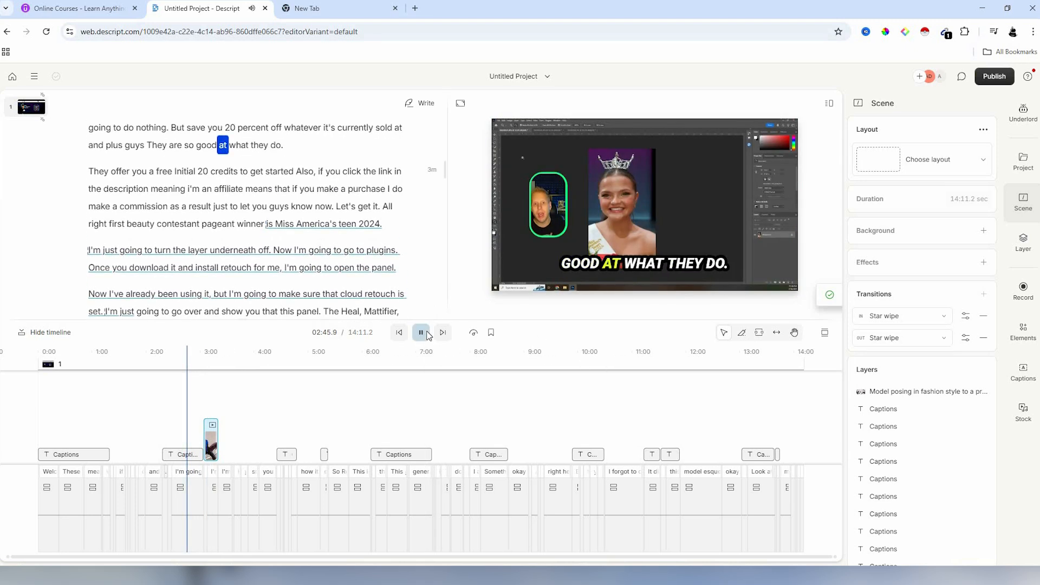
pyautogui.click(427, 334)
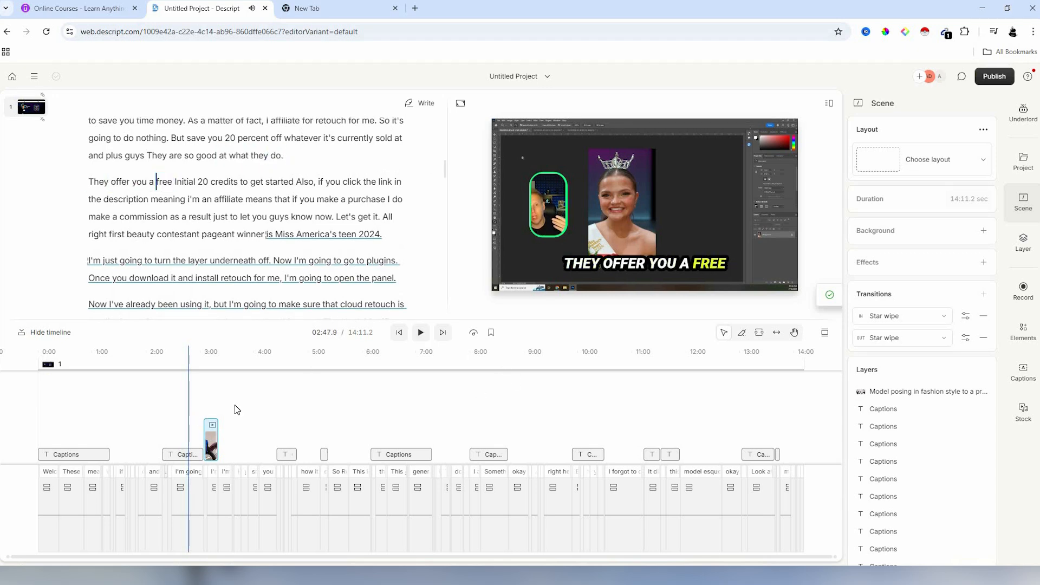
pyautogui.click(203, 398)
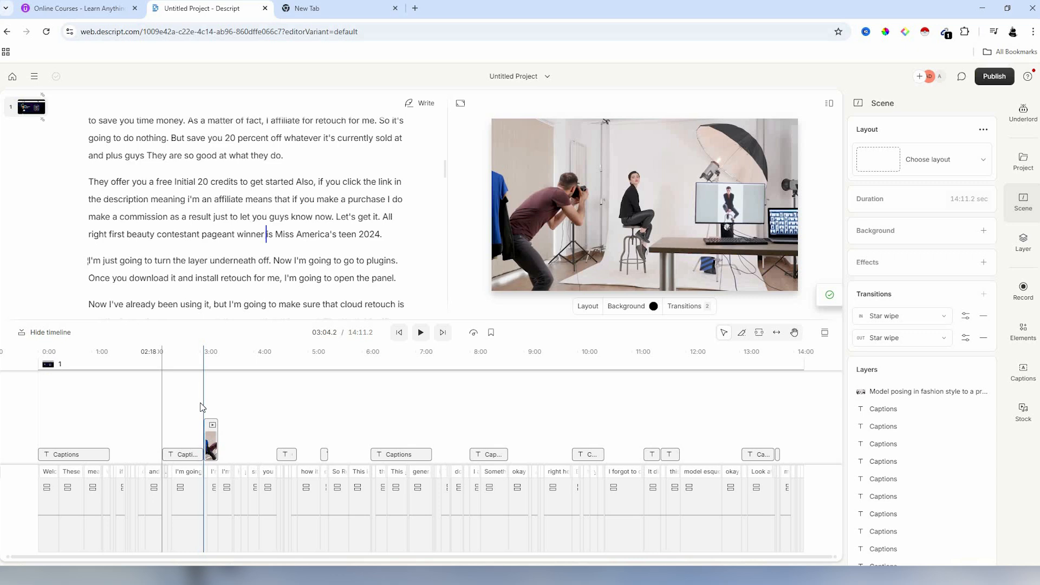
pyautogui.click(421, 333)
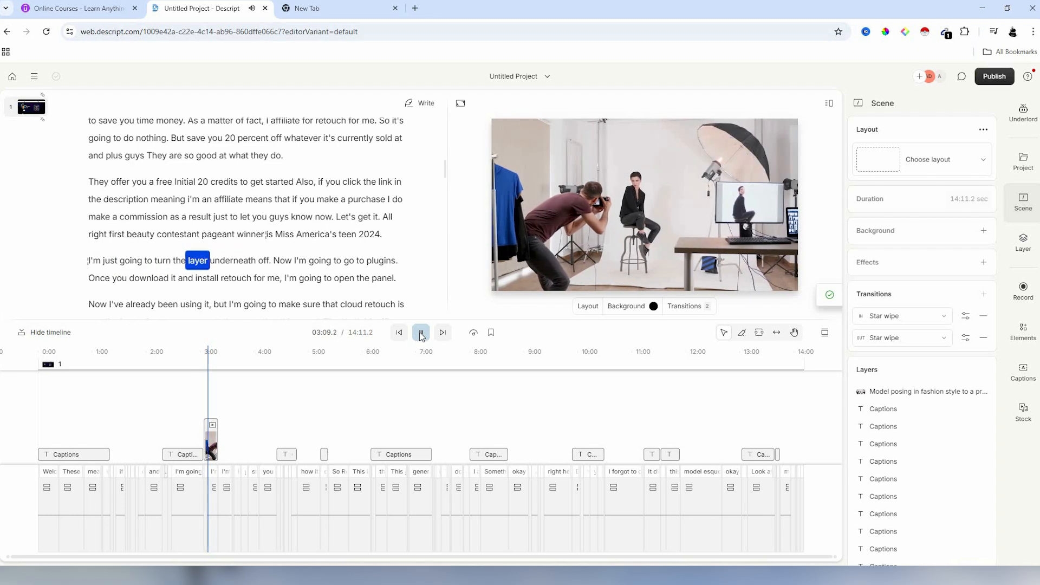
pyautogui.press('space')
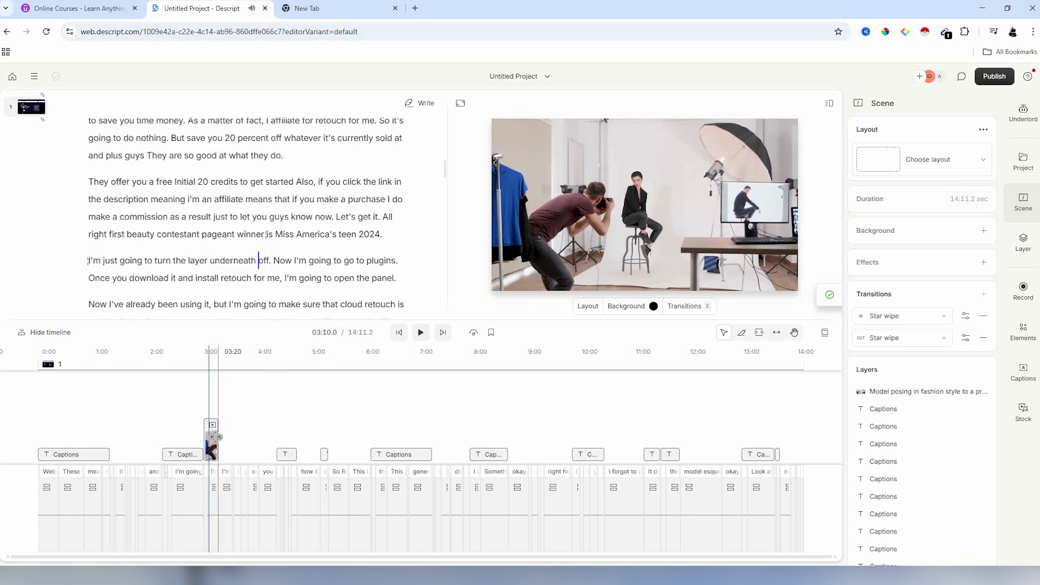
# - Play the last seconds of the studio photo shoot clip through its end to check the transition out
pyautogui.click(207, 398)
pyautogui.press('space')
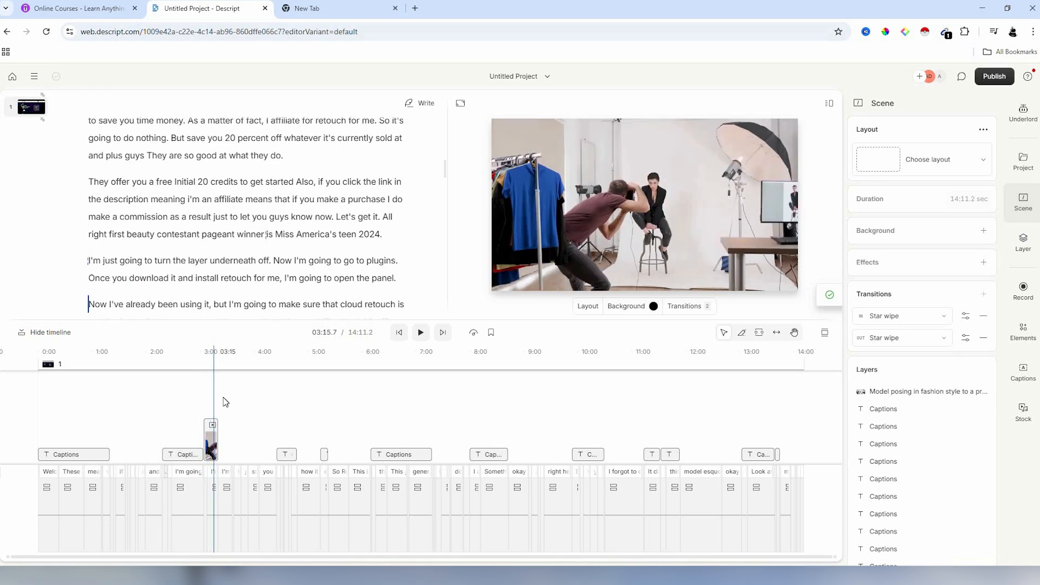
pyautogui.click(422, 333)
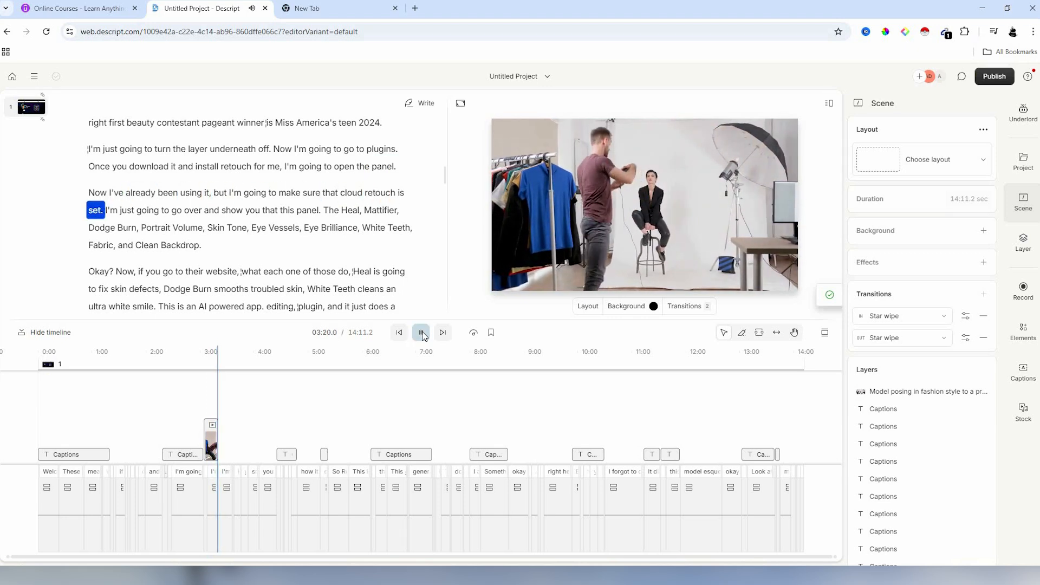
pyautogui.press('space')
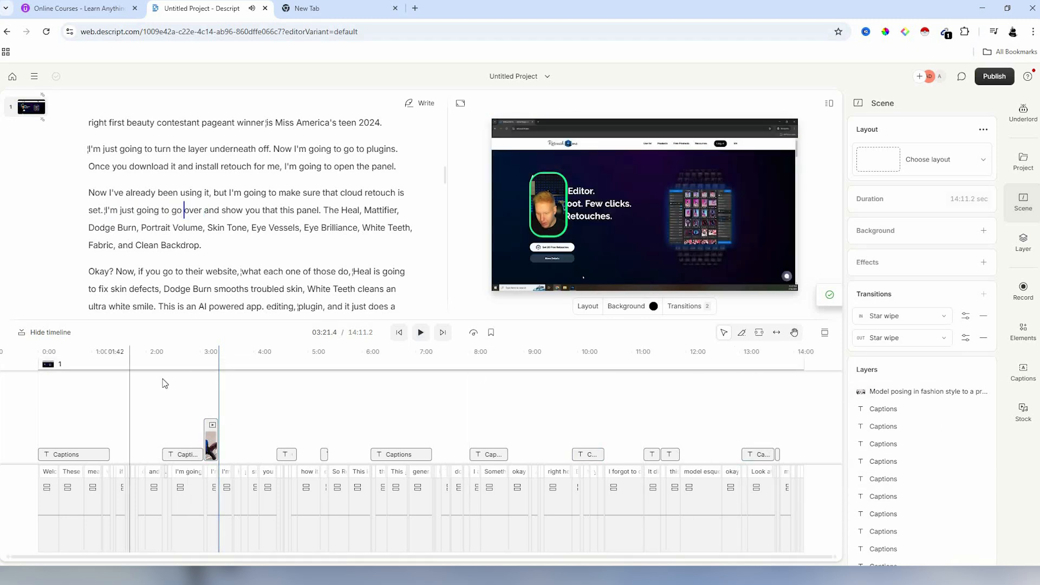
# - Select the studio photo shoot clip and review the scene's transition in types and the Star wipe duration setting
pyautogui.click(141, 418)
pyautogui.click(211, 446)
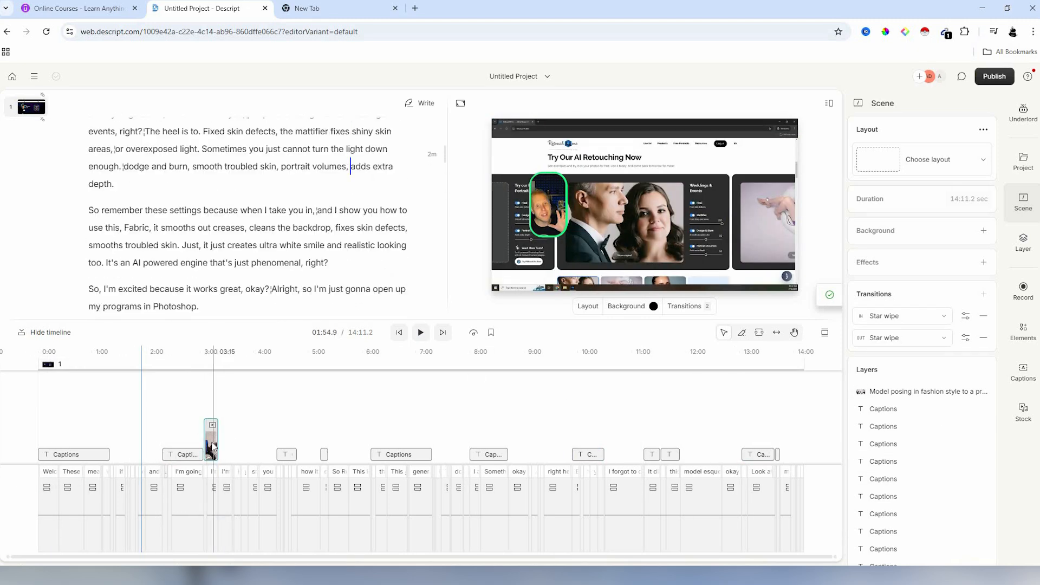
pyautogui.click(899, 316)
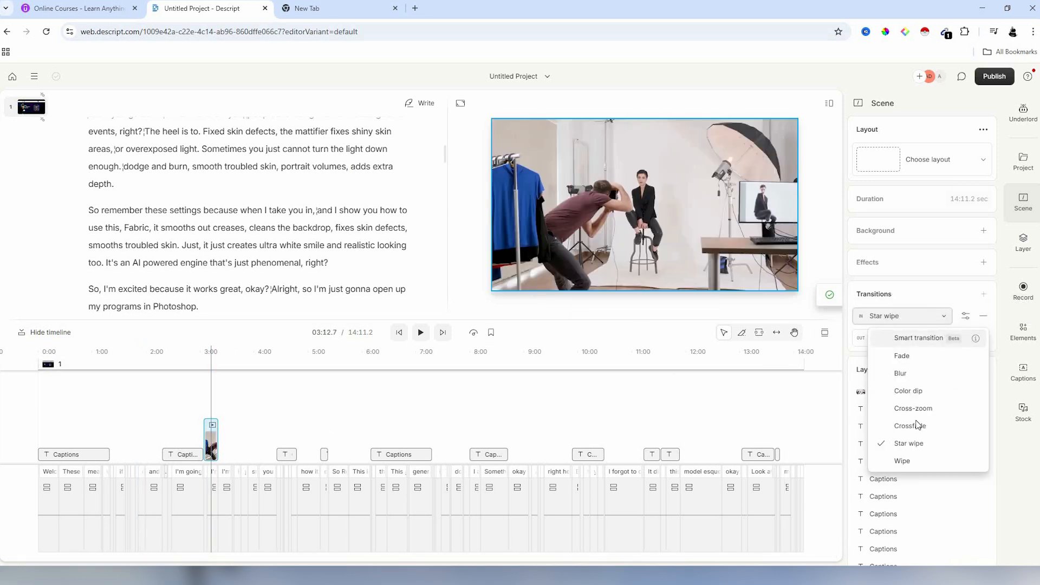
pyautogui.click(967, 317)
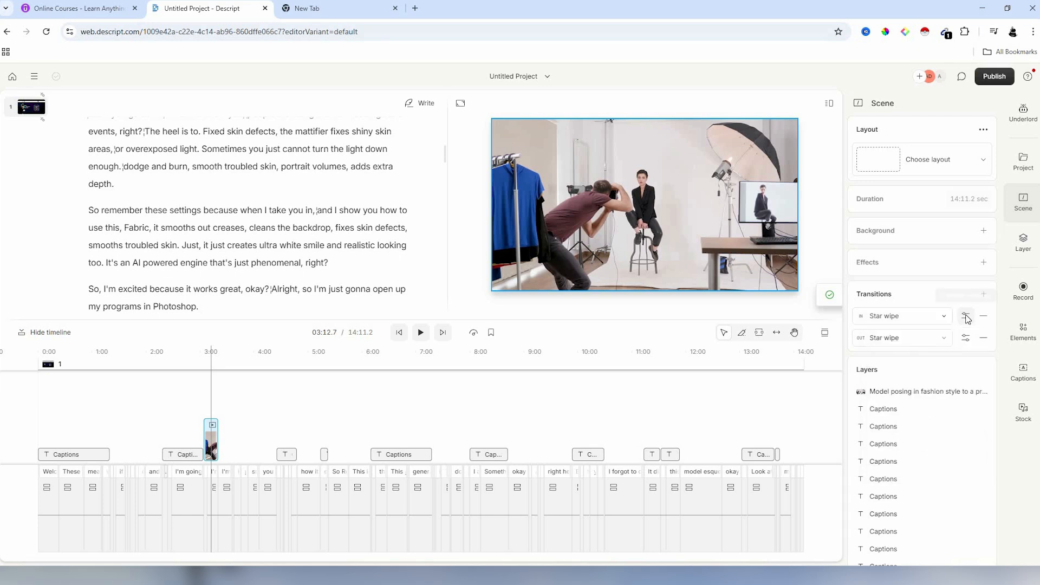
pyautogui.click(966, 318)
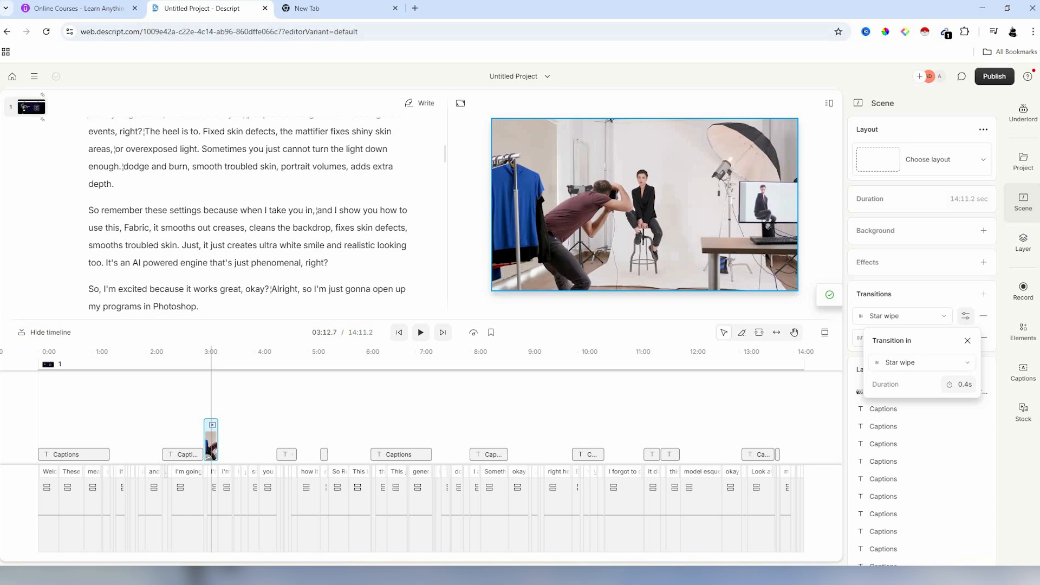
pyautogui.moveTo(959, 385); pyautogui.dragTo(940, 385)
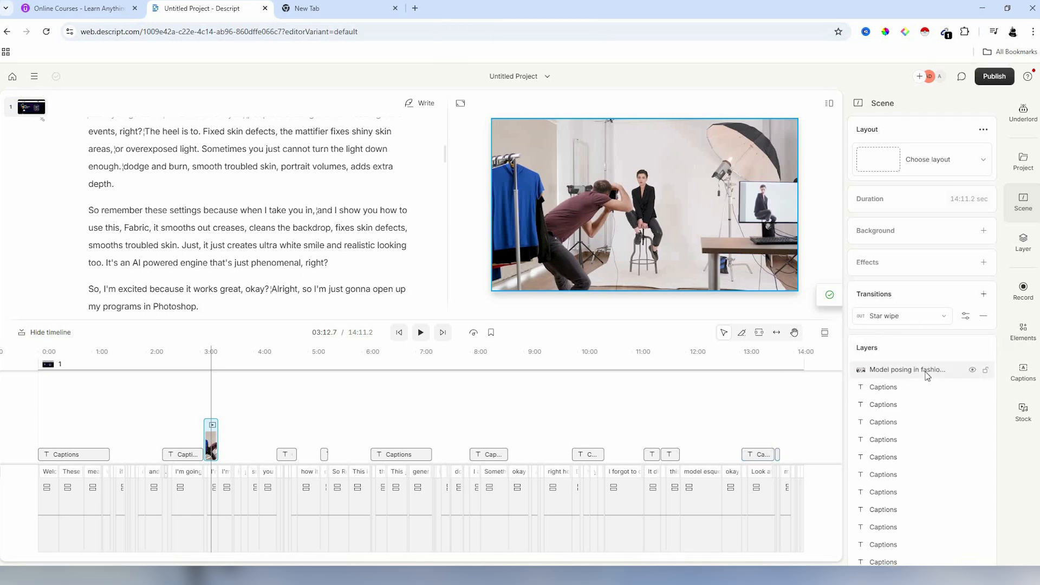
# - Examine the layer properties and animation options of the studio photo shoot clip, and return to the scene settings
pyautogui.click(983, 368)
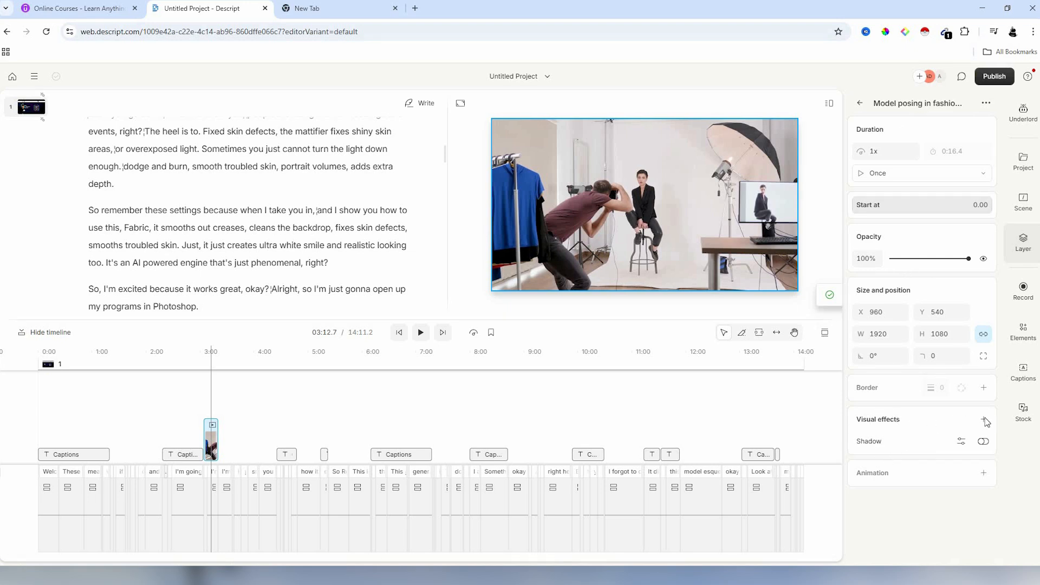
pyautogui.click(984, 474)
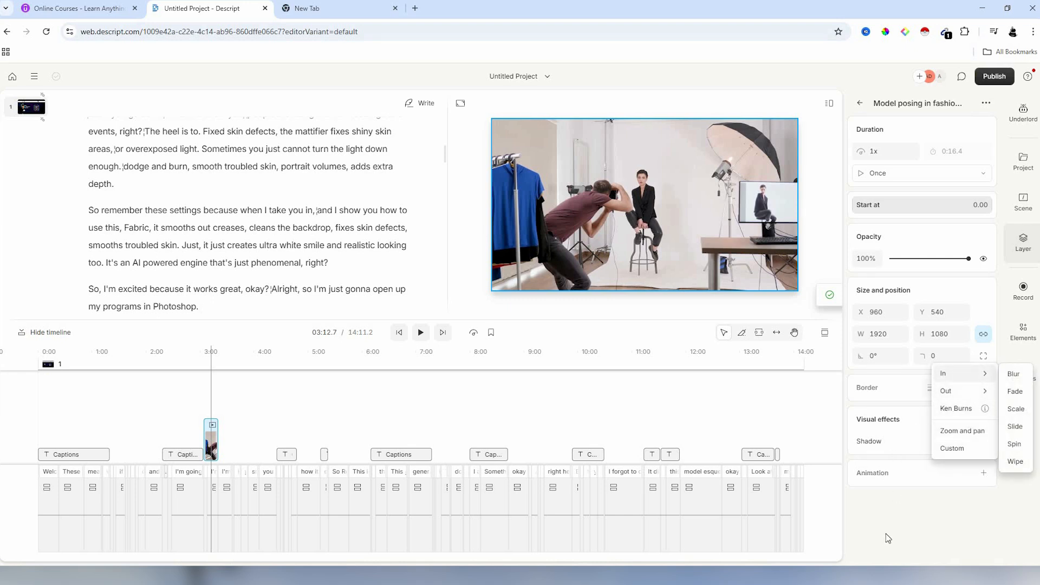
pyautogui.click(947, 511)
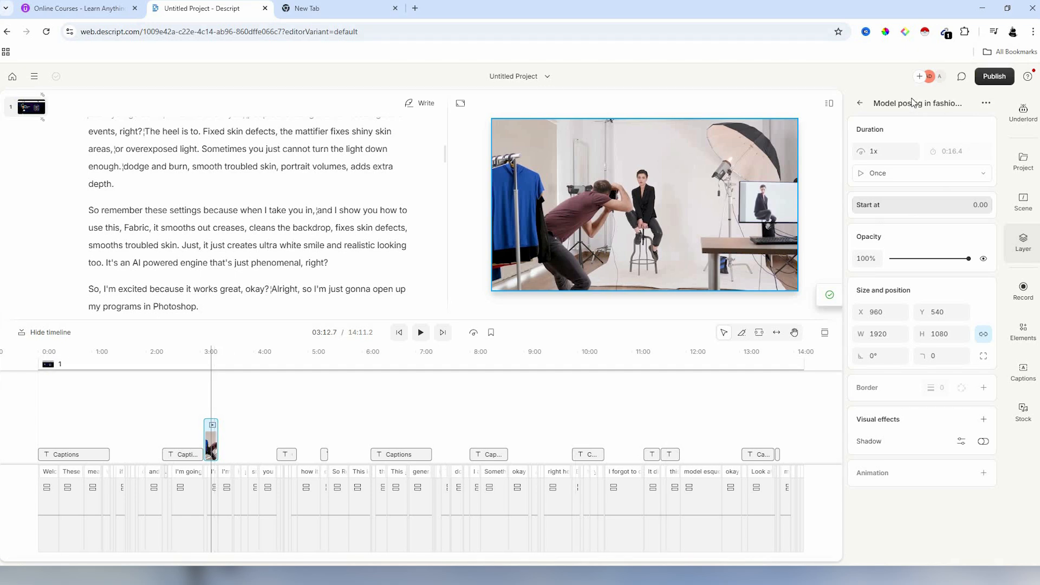
pyautogui.click(1023, 205)
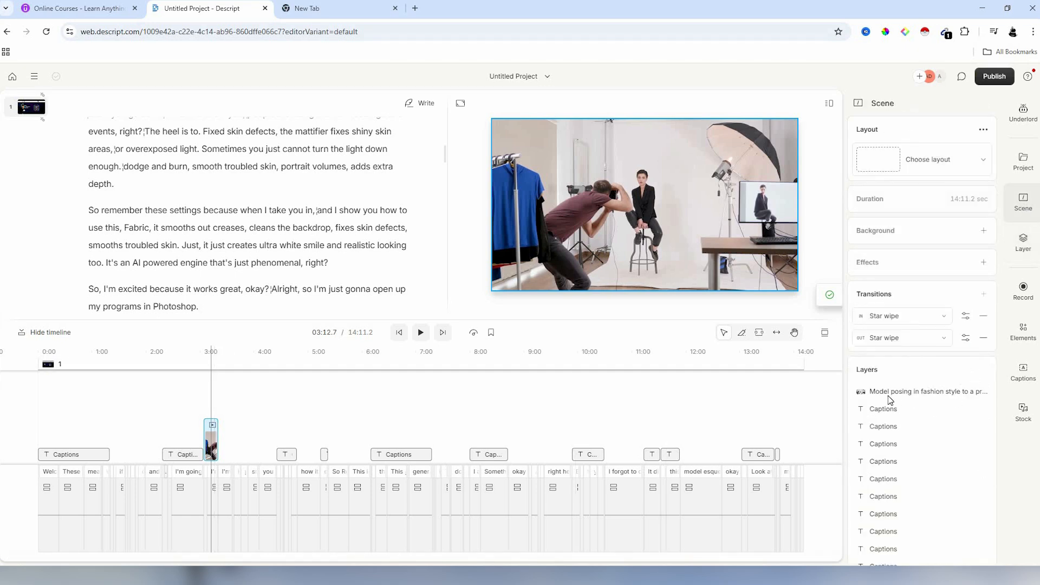
# - Add a Slide animation in to the studio photo shoot clip's layer, look over its easing options and preview it
pyautogui.click(925, 393)
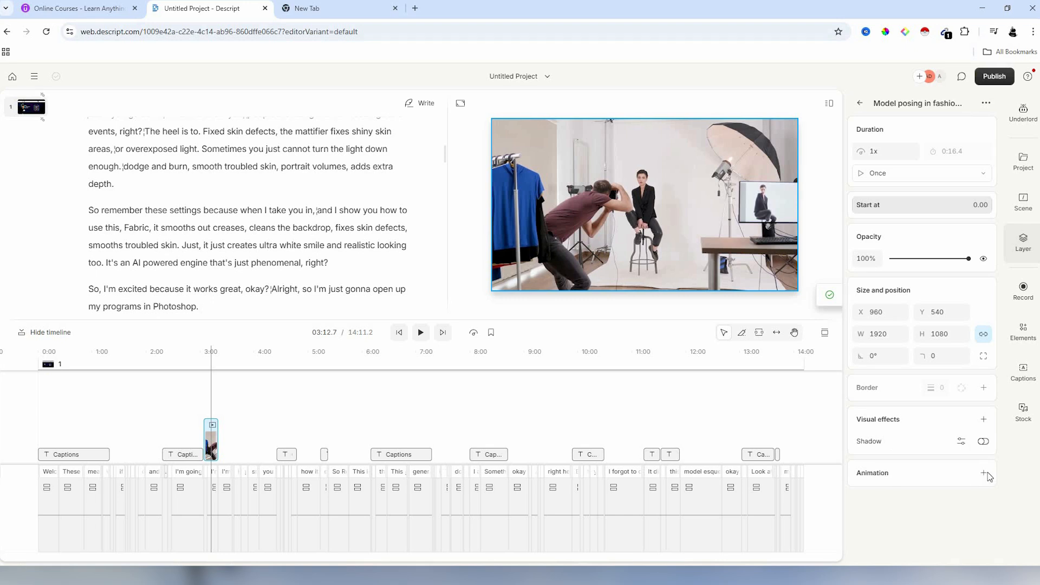
pyautogui.click(952, 481)
pyautogui.moveTo(953, 374)
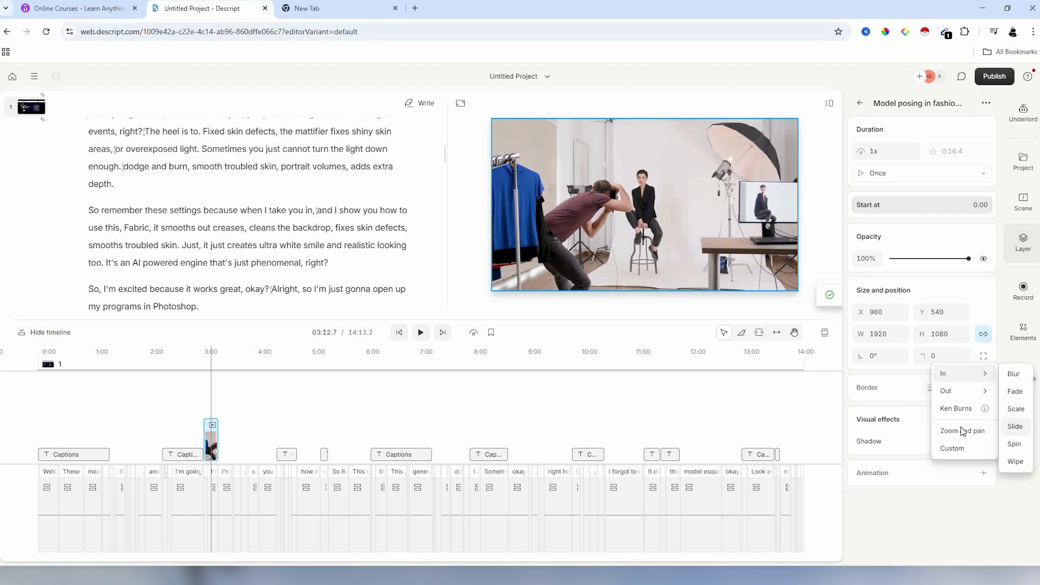
pyautogui.click(1016, 427)
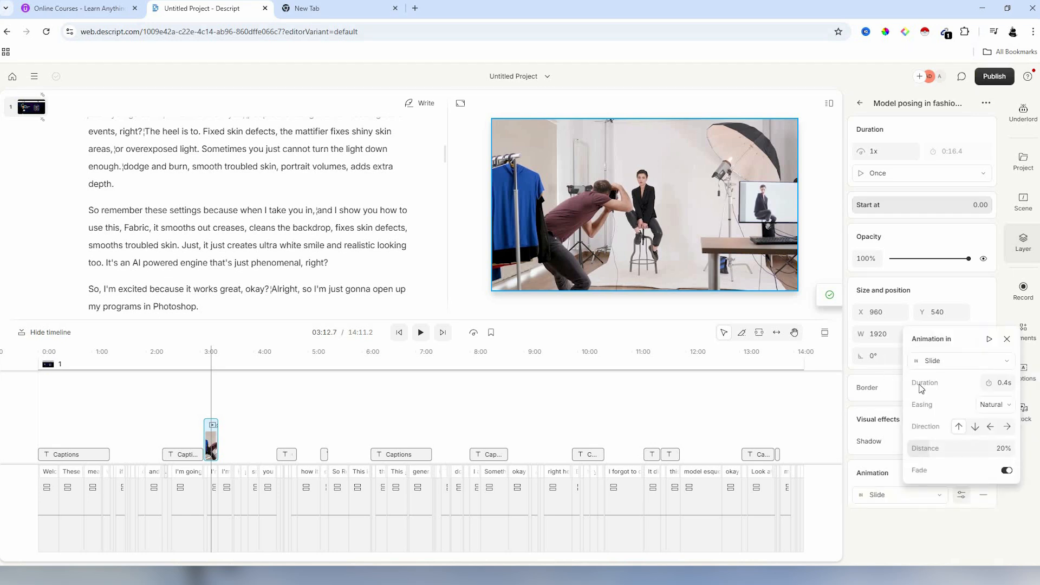
pyautogui.click(995, 410)
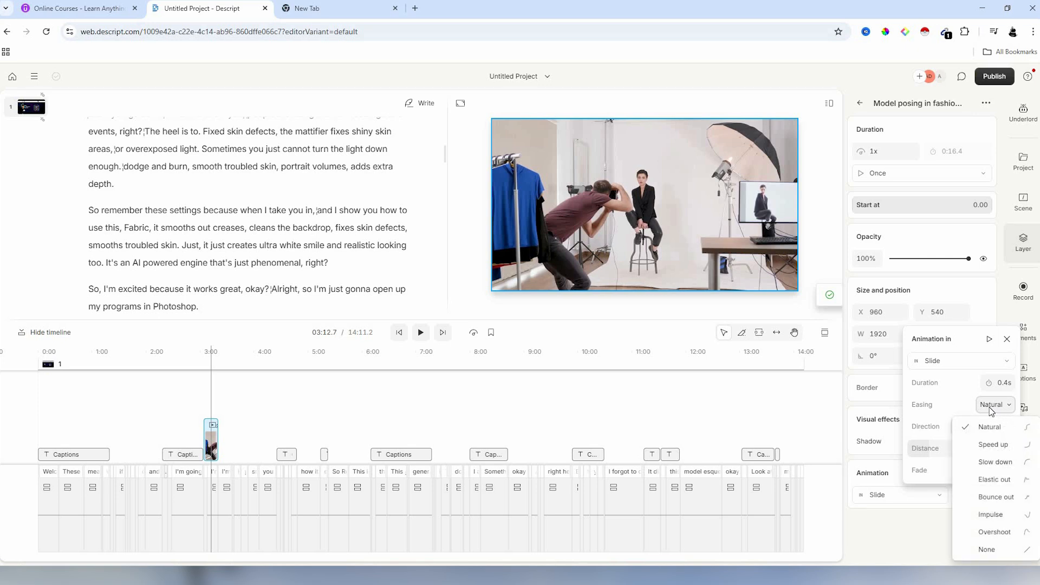
pyautogui.click(991, 411)
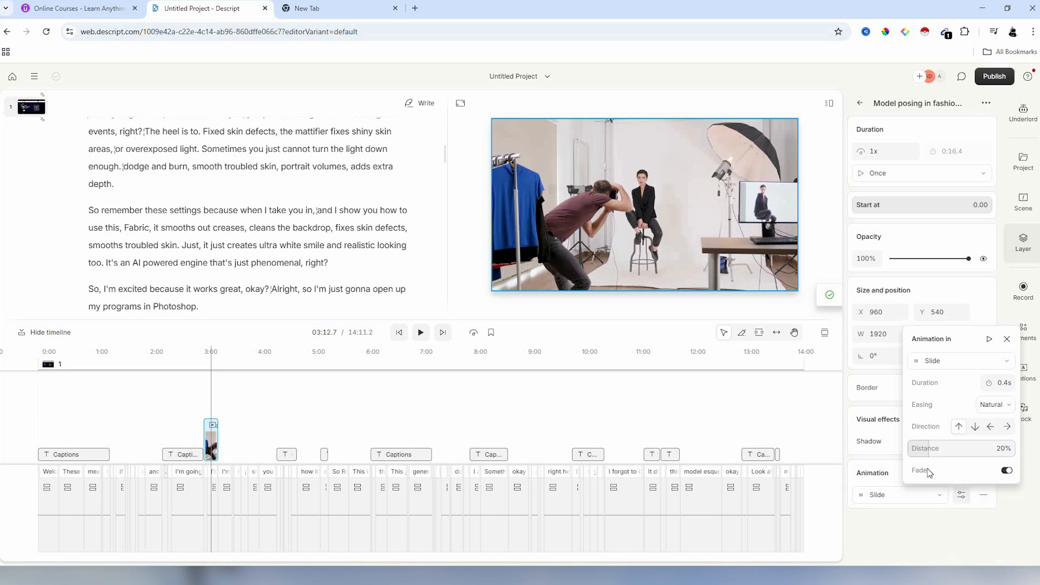
pyautogui.click(991, 342)
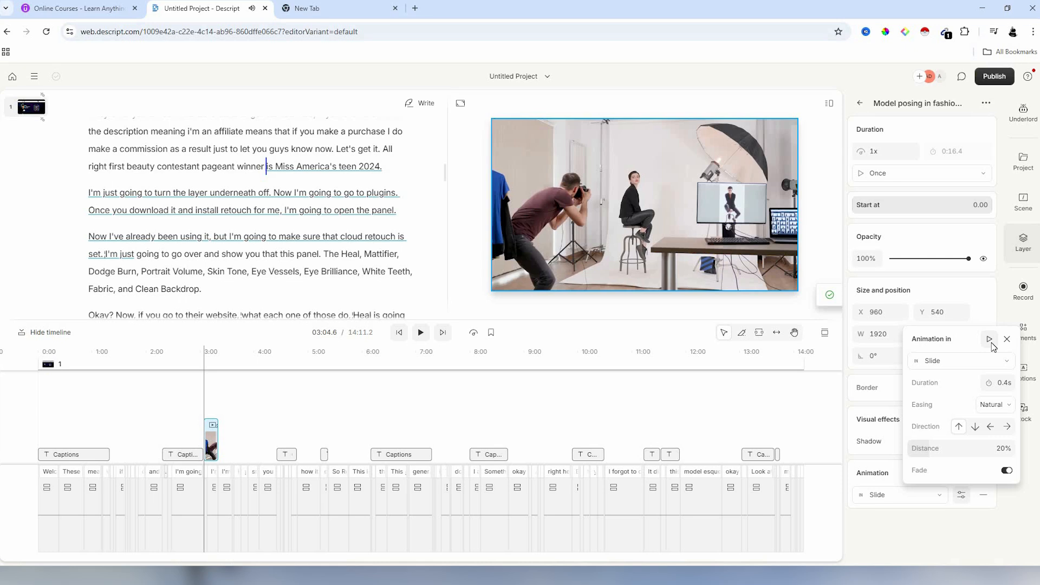
pyautogui.click(914, 531)
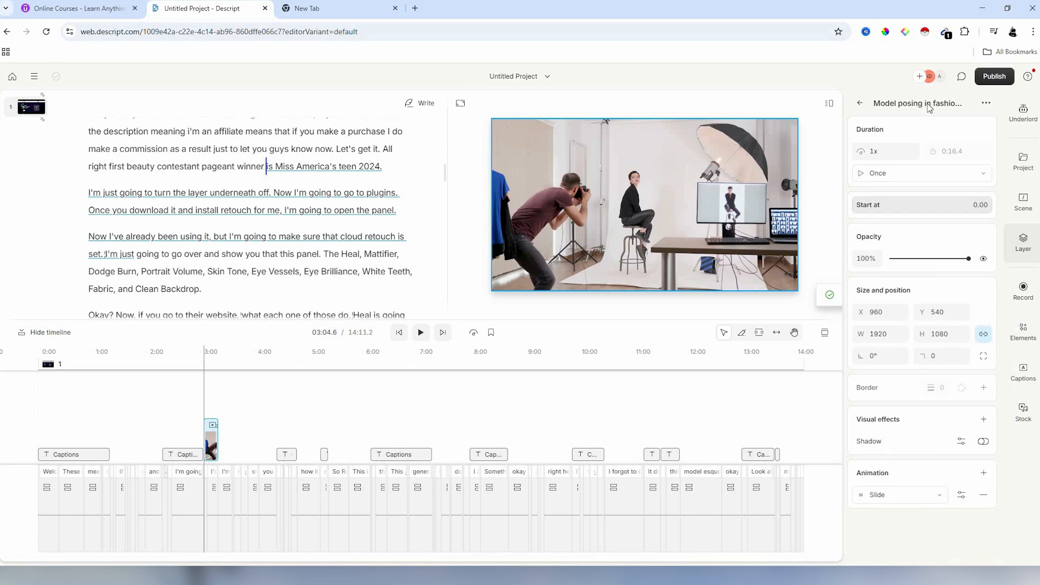
# - Add a Spin animation out to the studio photo shoot clip's layer and preview it
pyautogui.click(983, 473)
pyautogui.moveTo(970, 391)
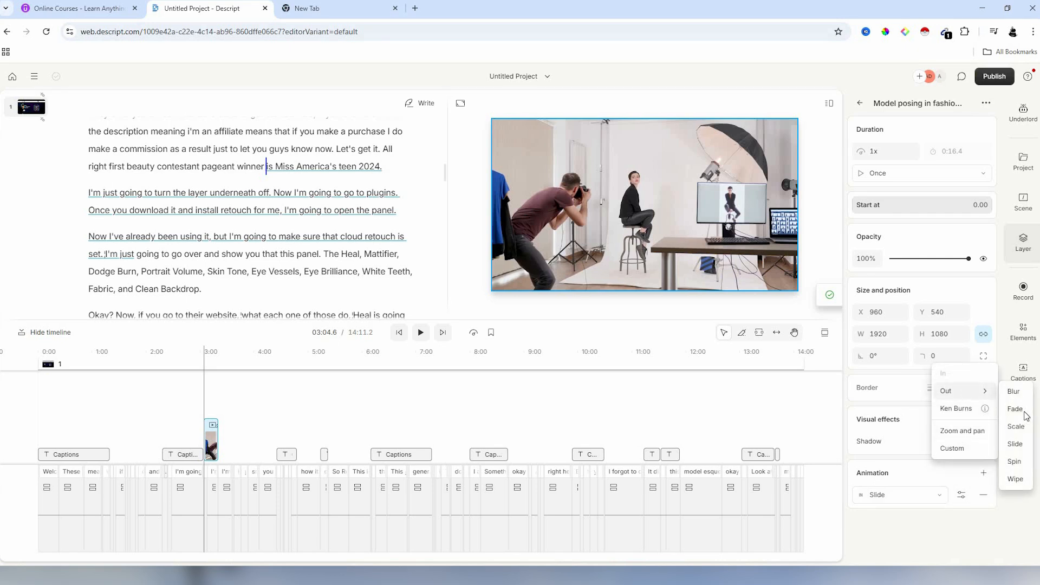
pyautogui.click(1015, 462)
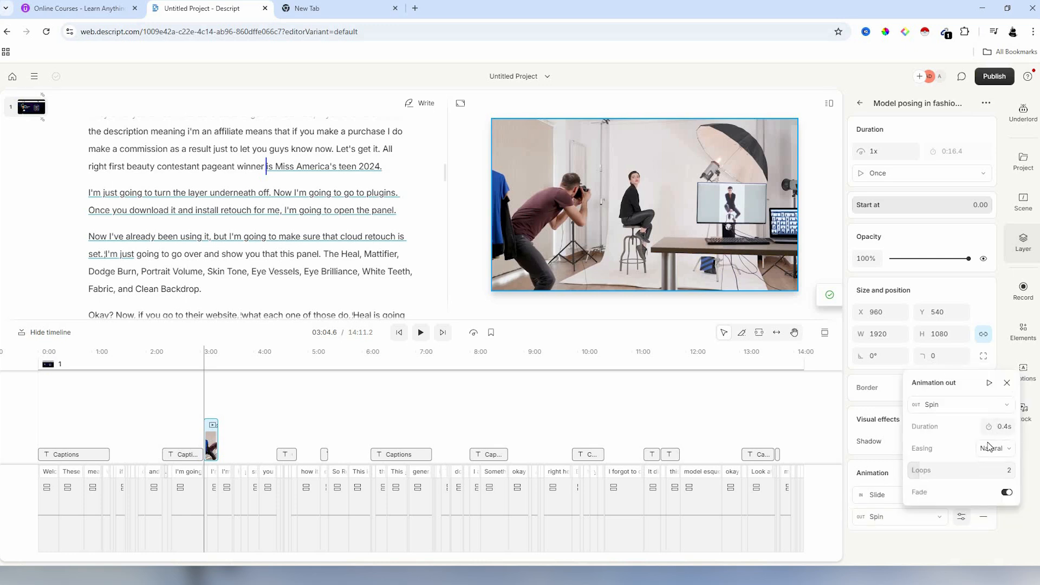
pyautogui.click(990, 386)
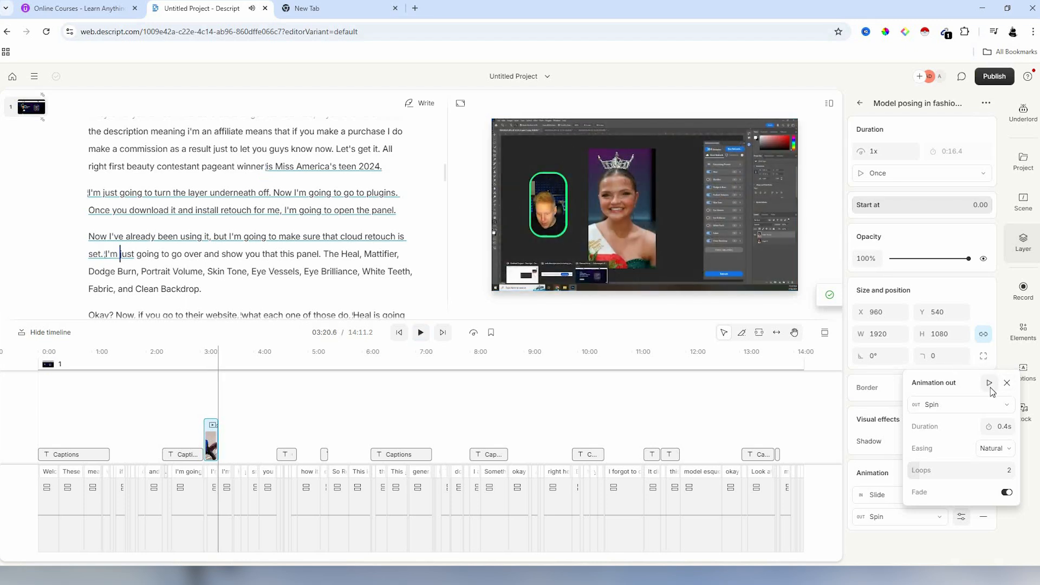
# - Set the Spin animation out's duration to 1 second and preview it again
pyautogui.click(1003, 427)
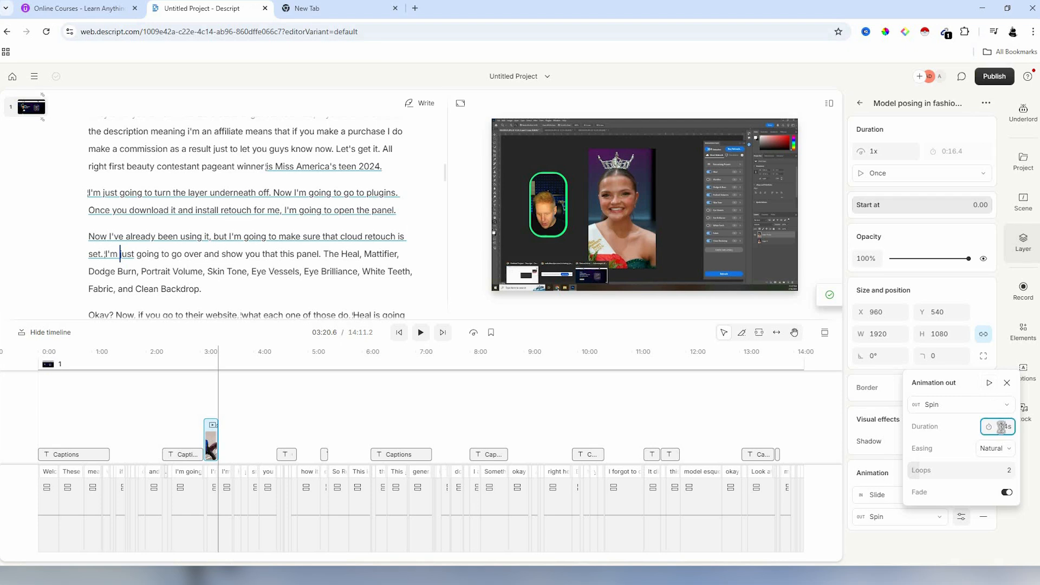
pyautogui.click(997, 426)
pyautogui.write('1')
pyautogui.click(990, 384)
pyautogui.click(907, 509)
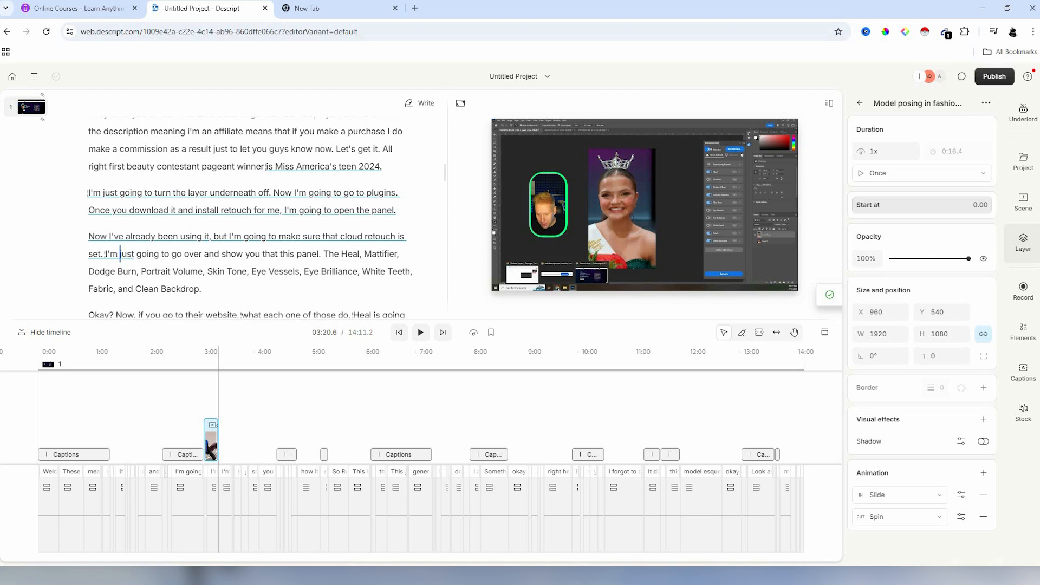
# - Examine the recording setup and its entire-screen sharing choices, and leave without sharing a screen
pyautogui.click(1024, 291)
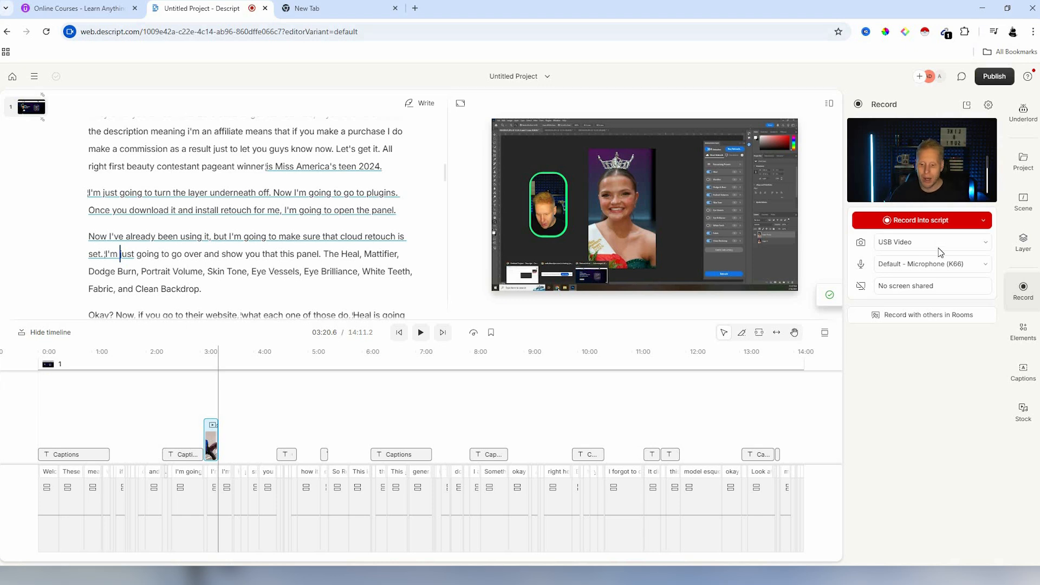
pyautogui.click(944, 291)
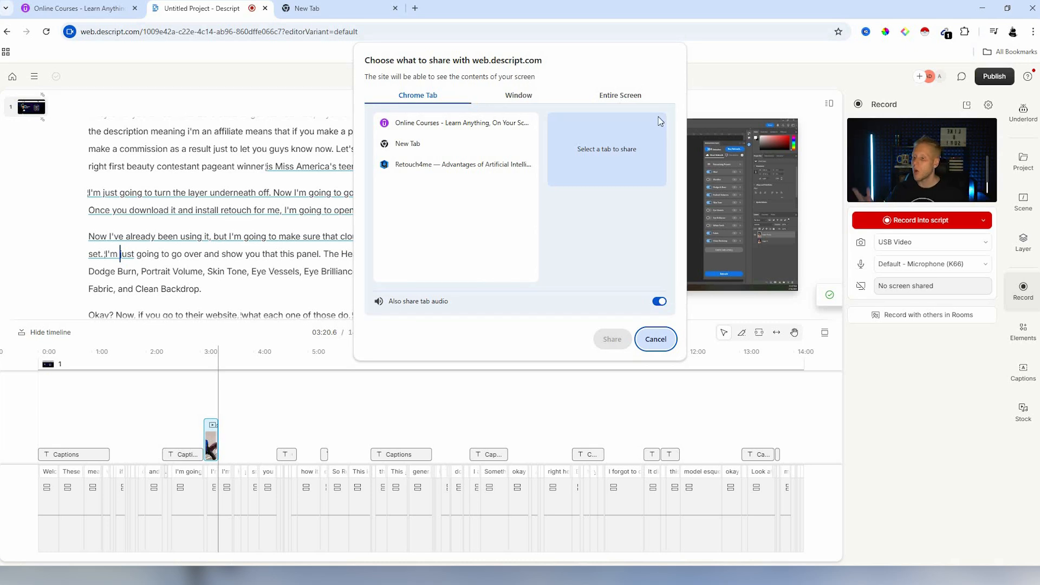
pyautogui.click(611, 95)
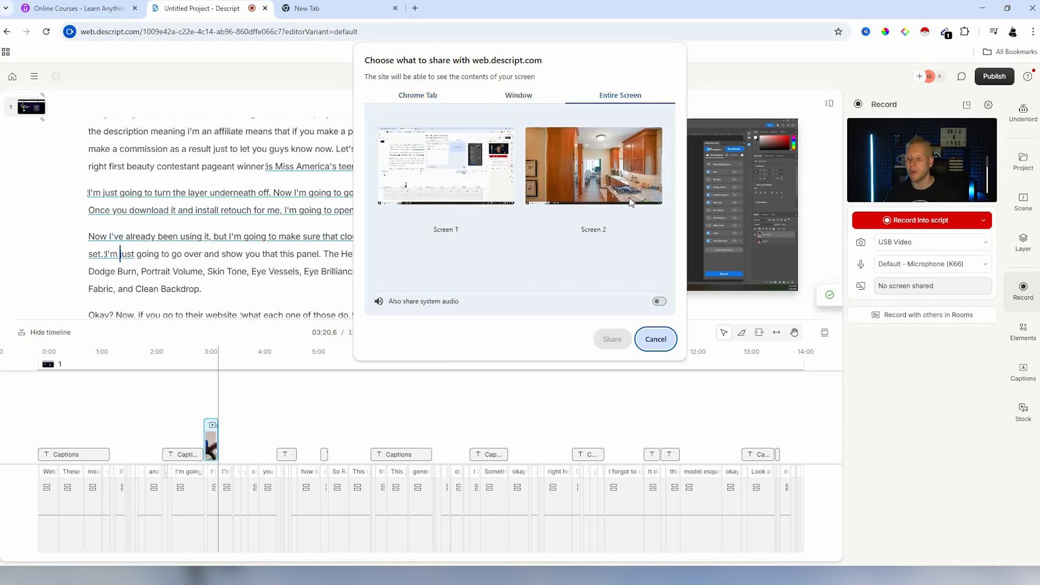
pyautogui.click(656, 339)
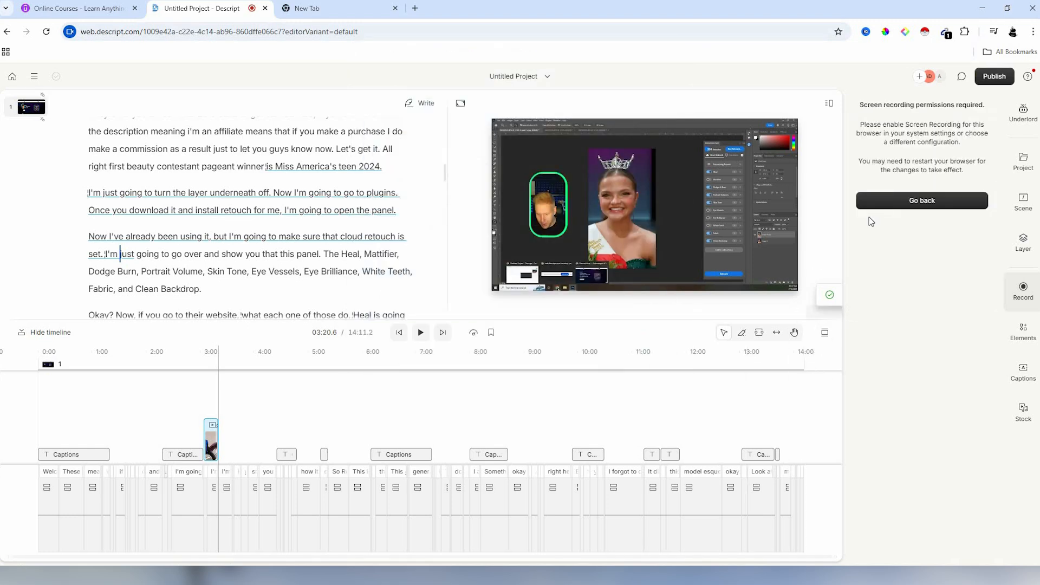
pyautogui.click(915, 201)
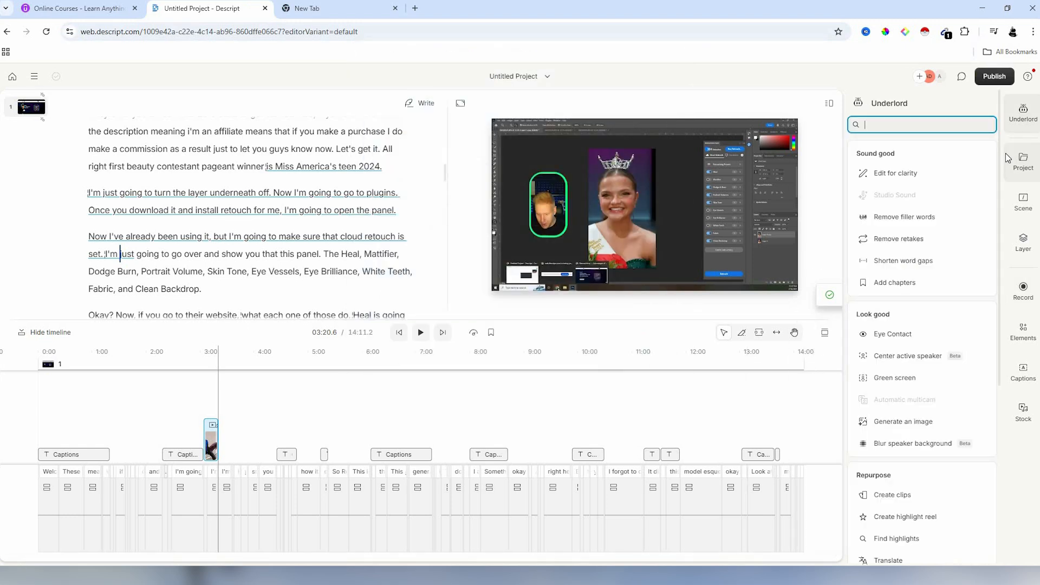